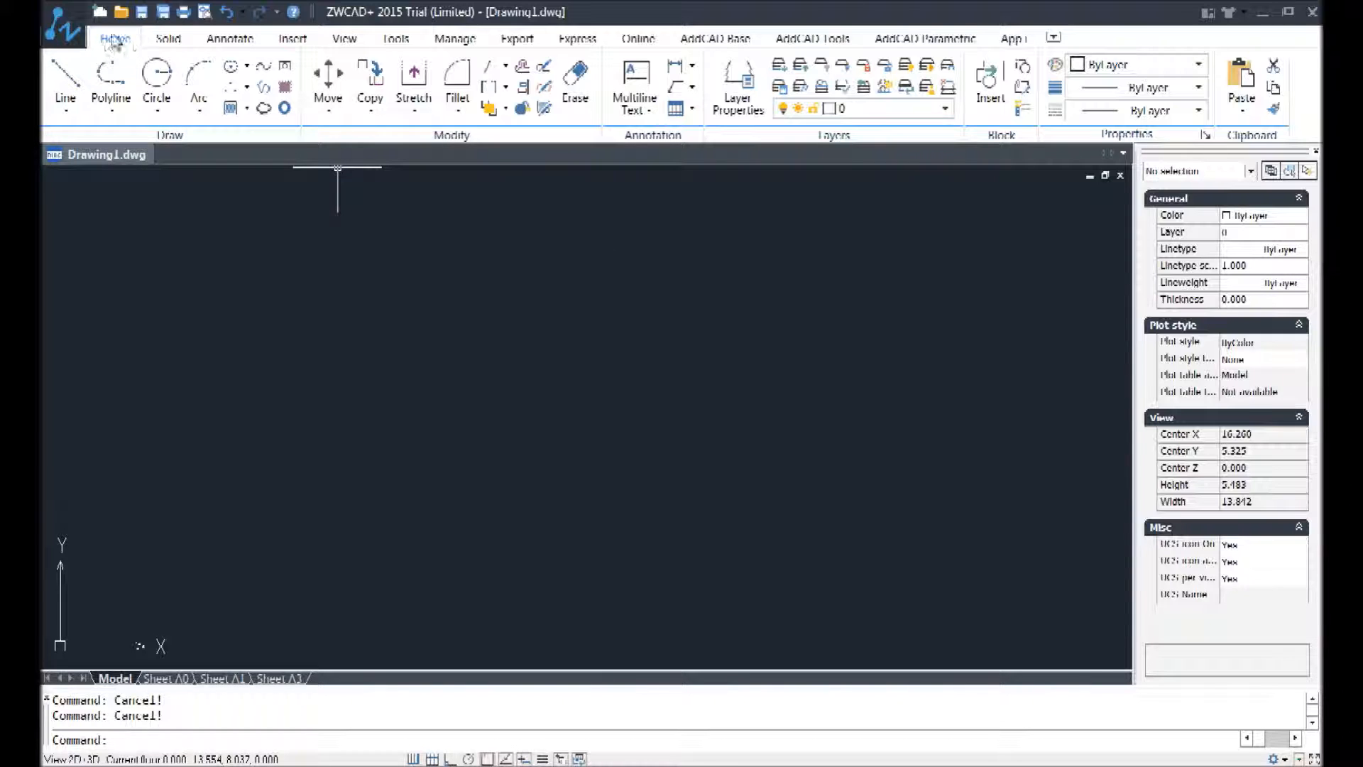
{"action": "left_click", "coordinate": [64, 82]}
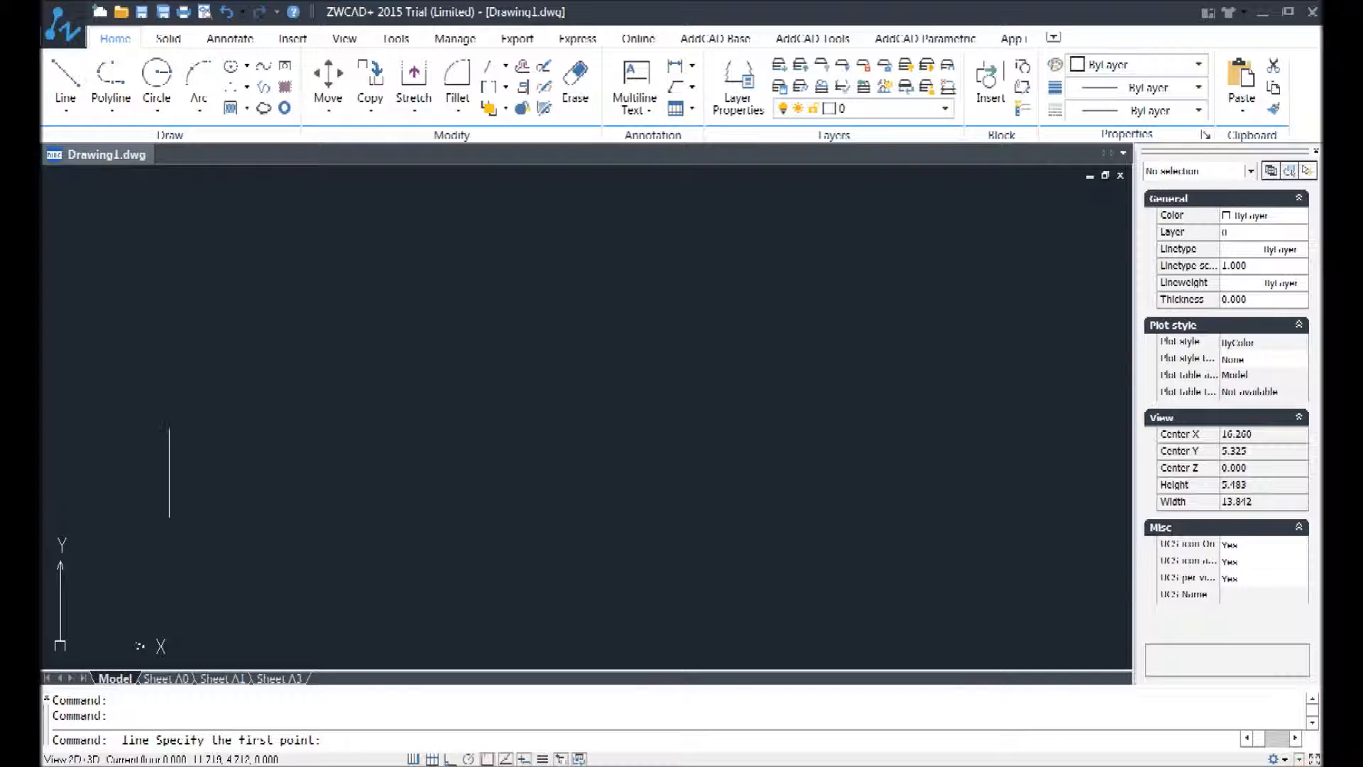
{"action": "key", "text": "Escape"}
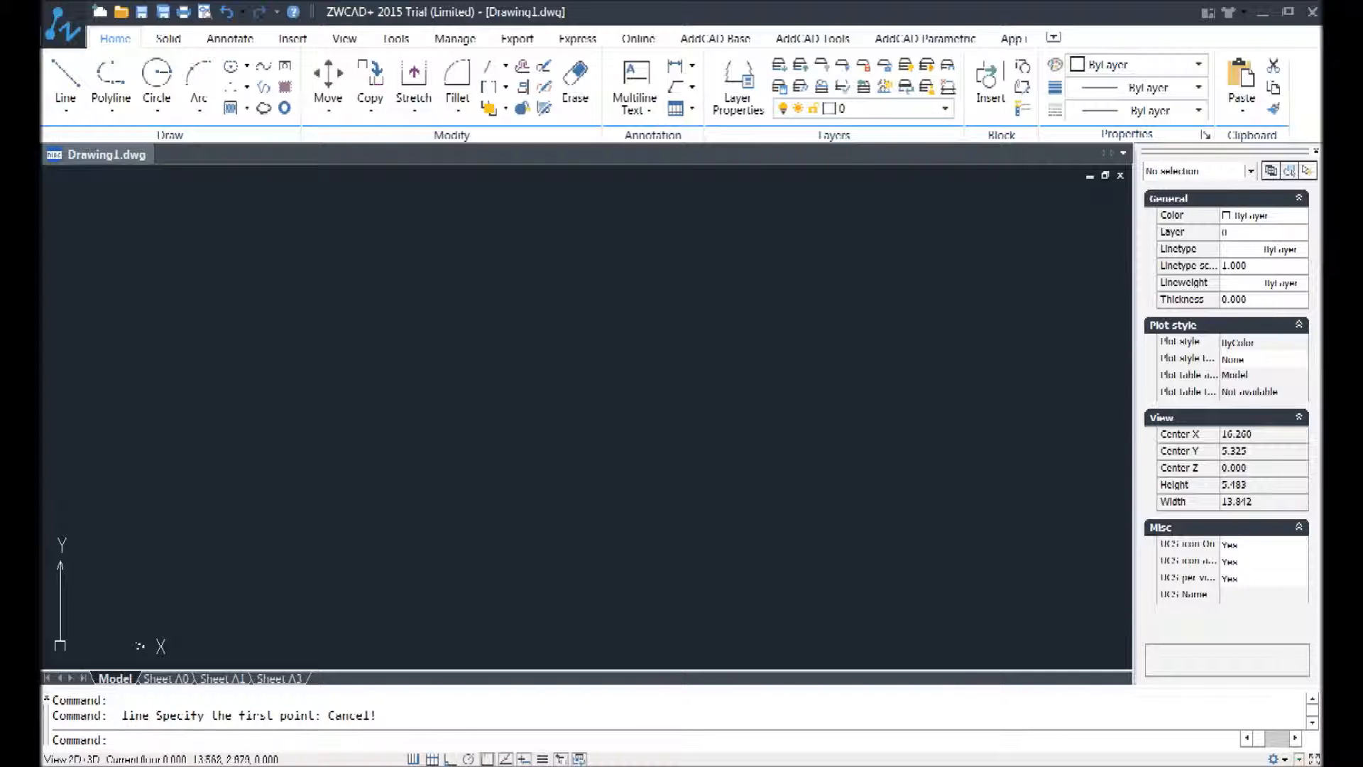
{"action": "left_click", "coordinate": [530, 367]}
{"action": "left_click", "coordinate": [293, 401]}
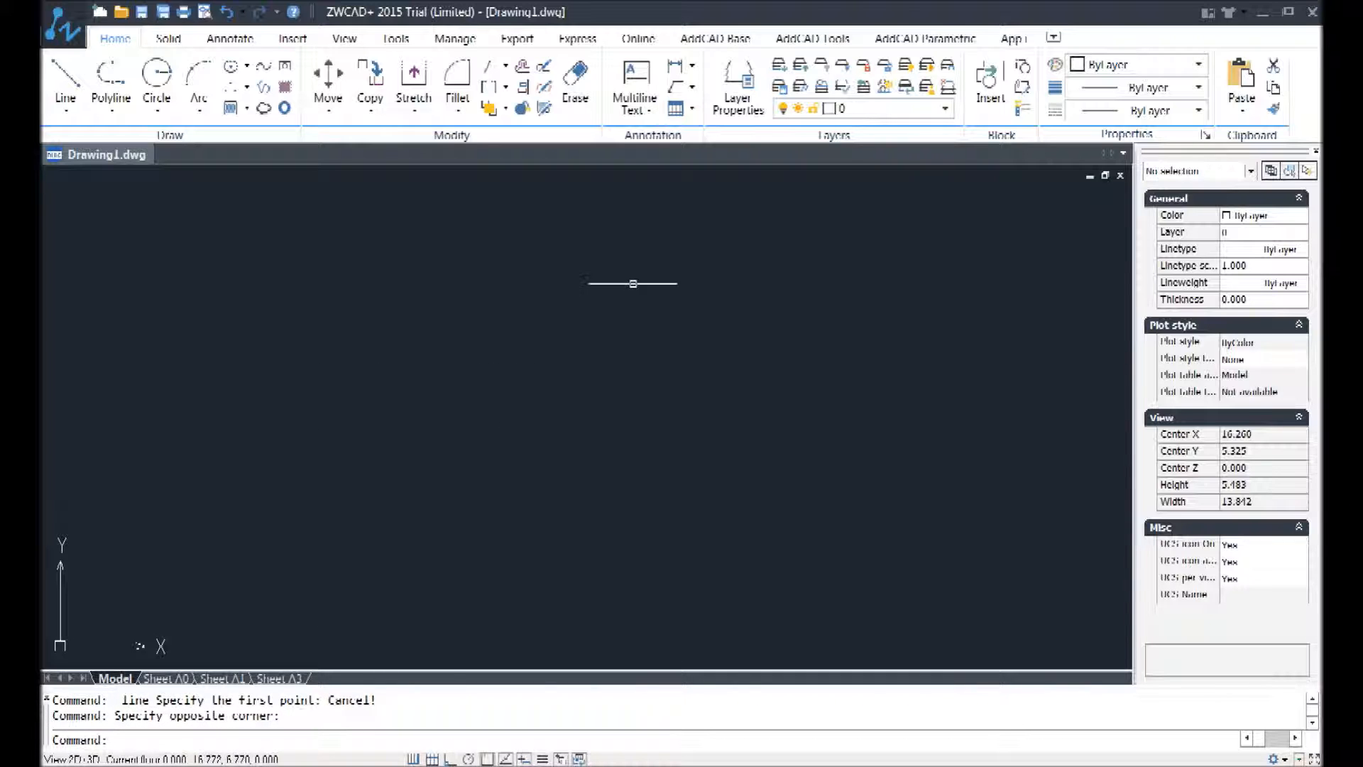
Step: Draw a freehand triangle with the Line command in the lower-left part of the drawing, finishing it with the Close option
{"action": "type", "text": "line"}
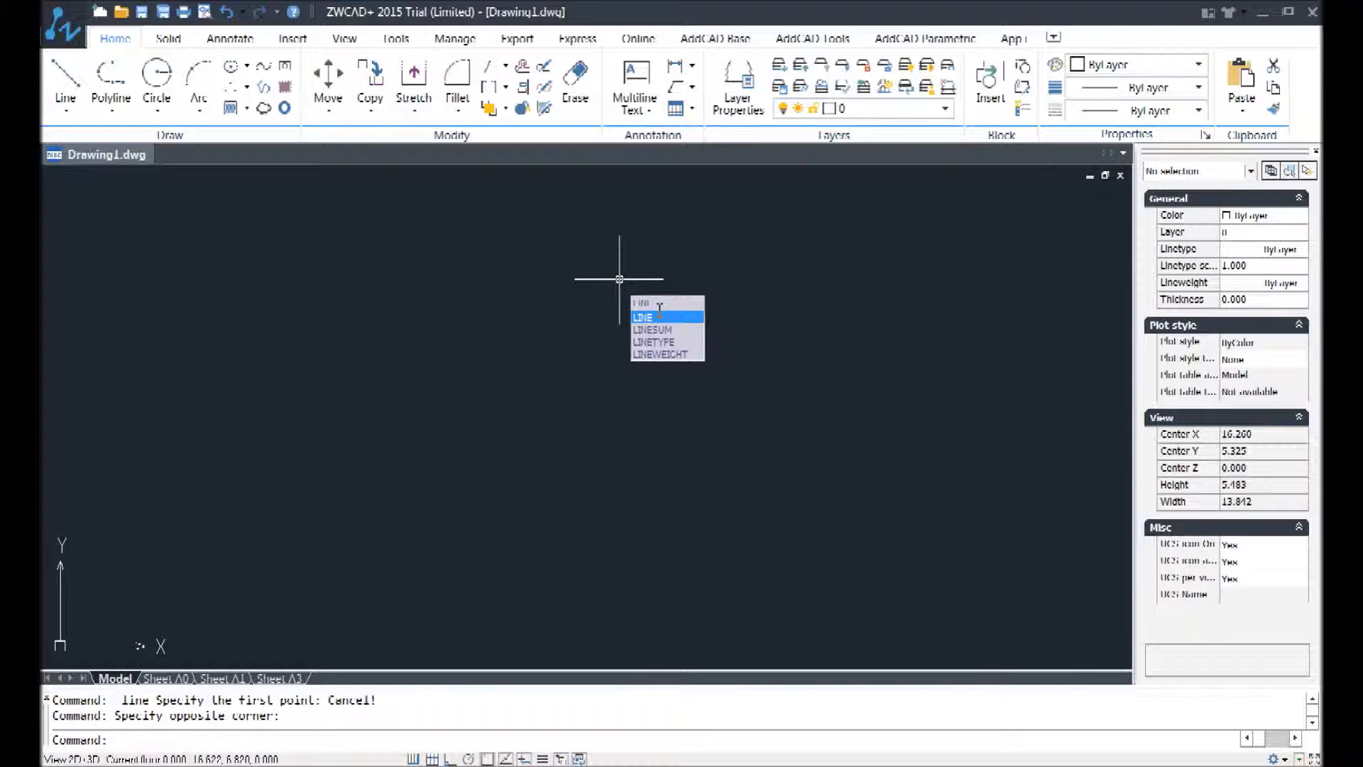
{"action": "key", "text": "Return"}
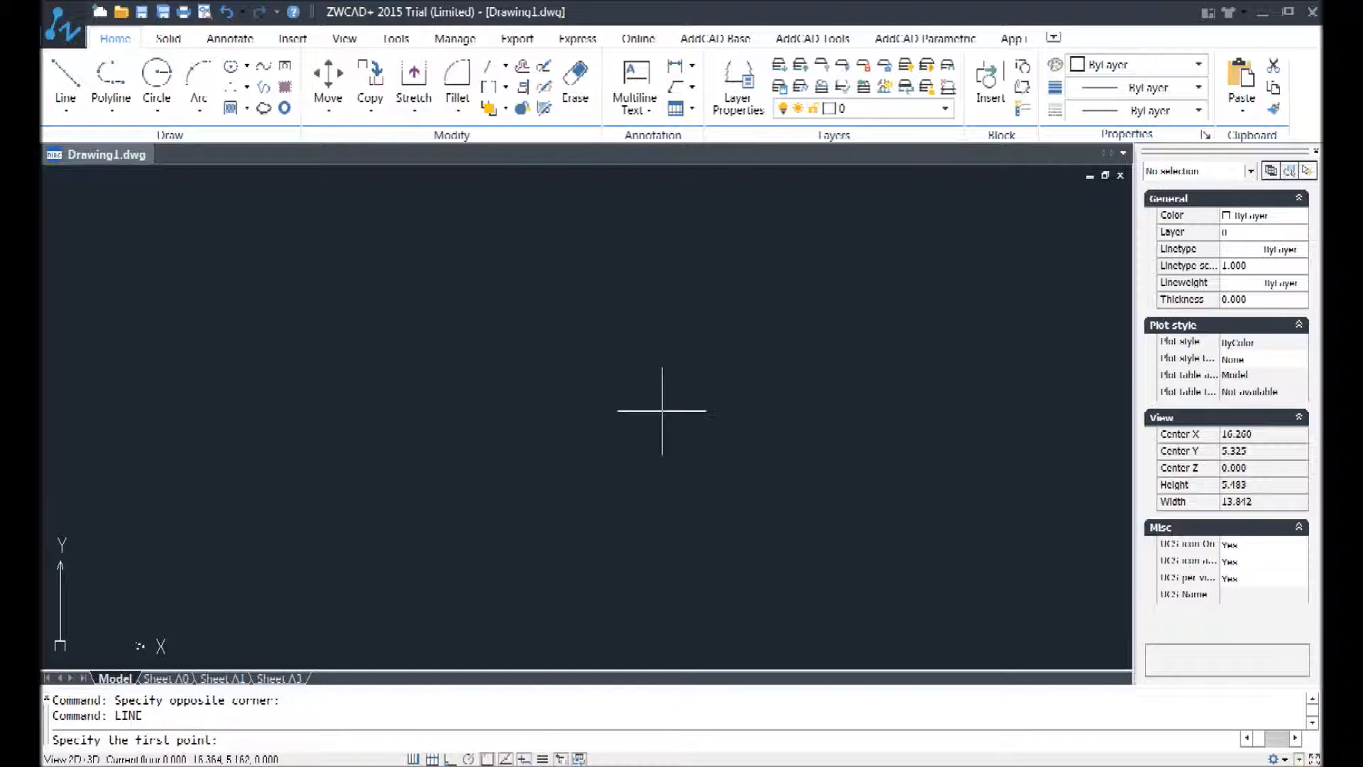
{"action": "left_click_drag", "start_coordinate": [204, 719], "coordinate": [44, 718]}
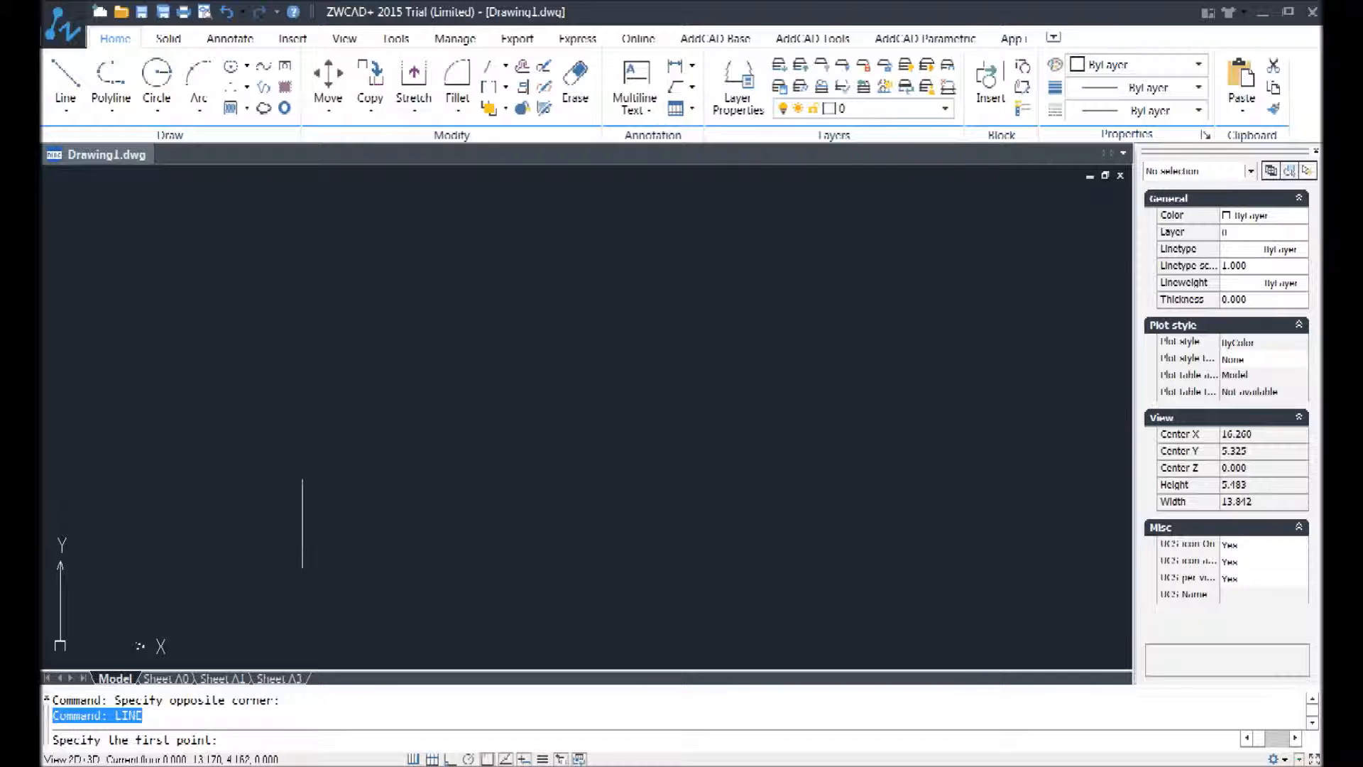
{"action": "left_click", "coordinate": [309, 511]}
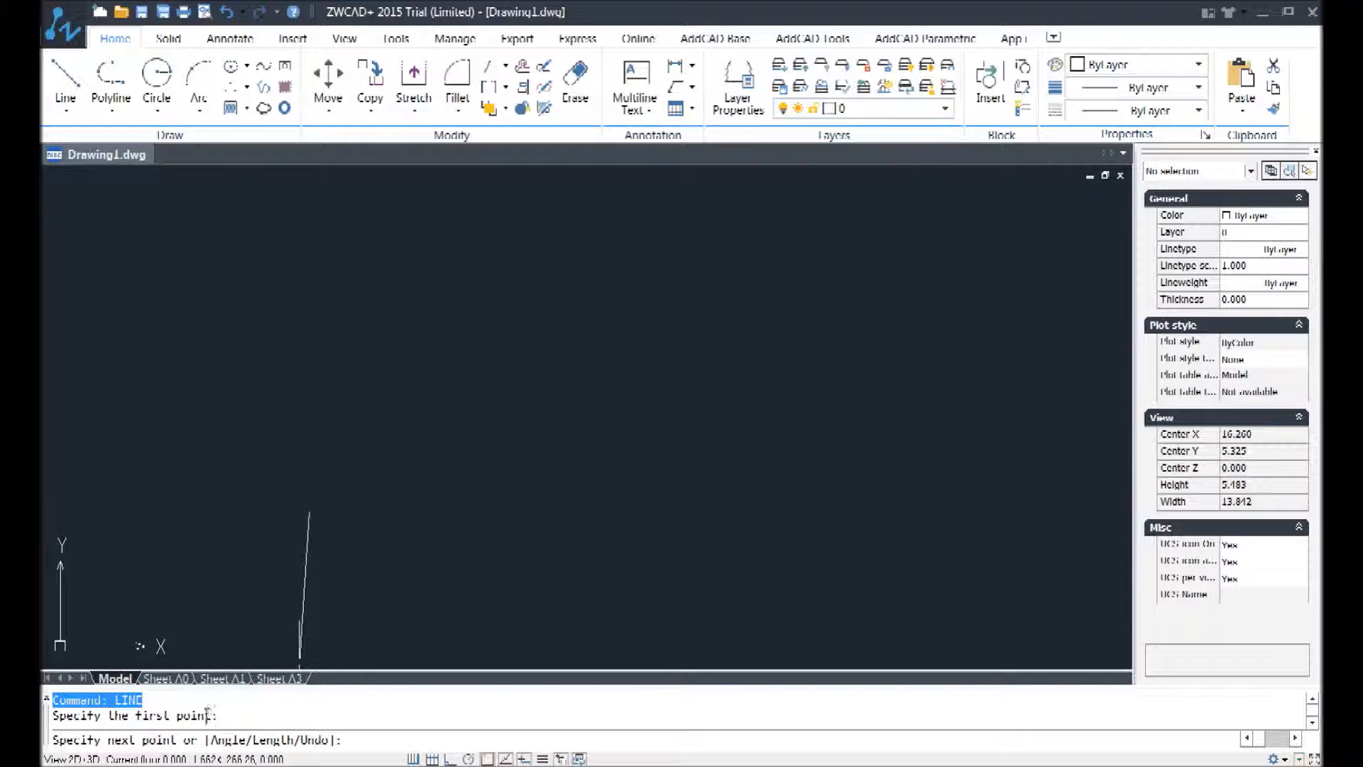
{"action": "left_click_drag", "start_coordinate": [230, 720], "coordinate": [53, 715]}
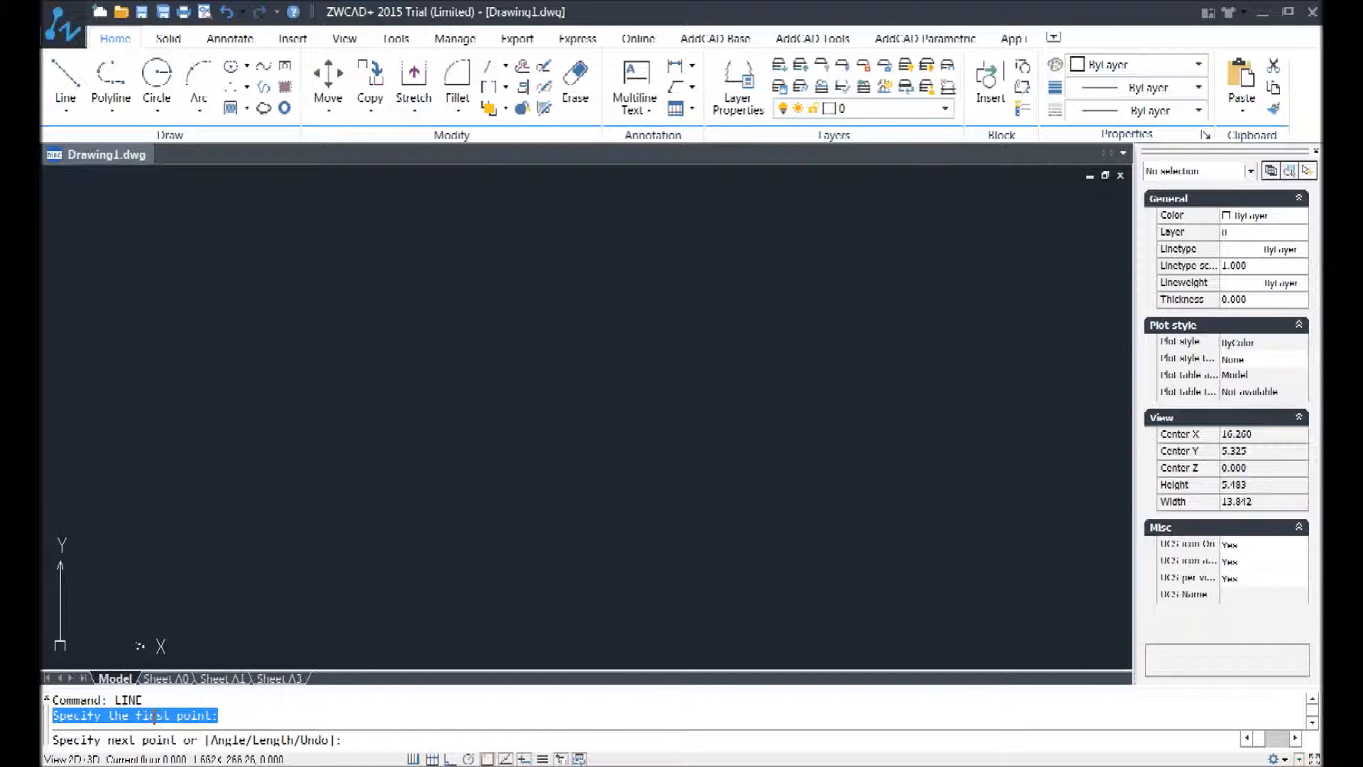
{"action": "left_click", "coordinate": [339, 460]}
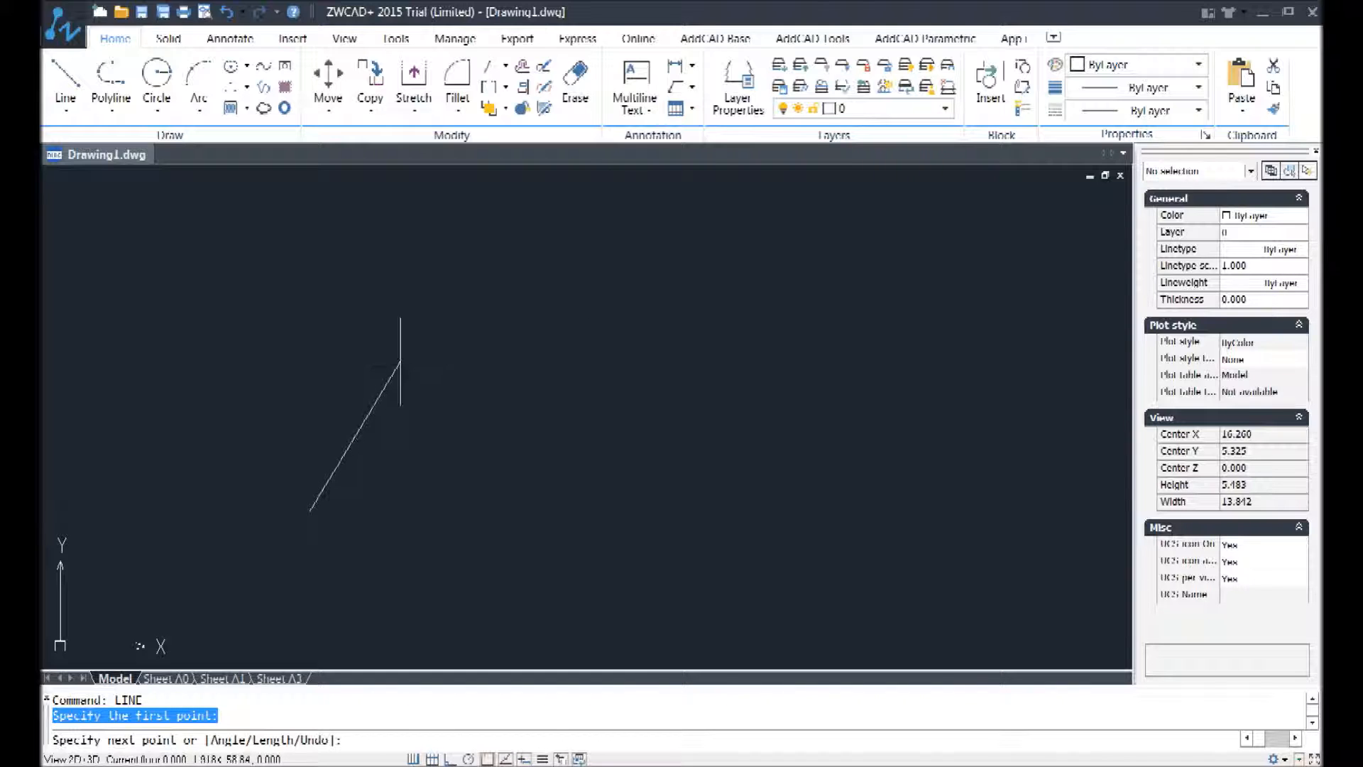
{"action": "left_click", "coordinate": [392, 362]}
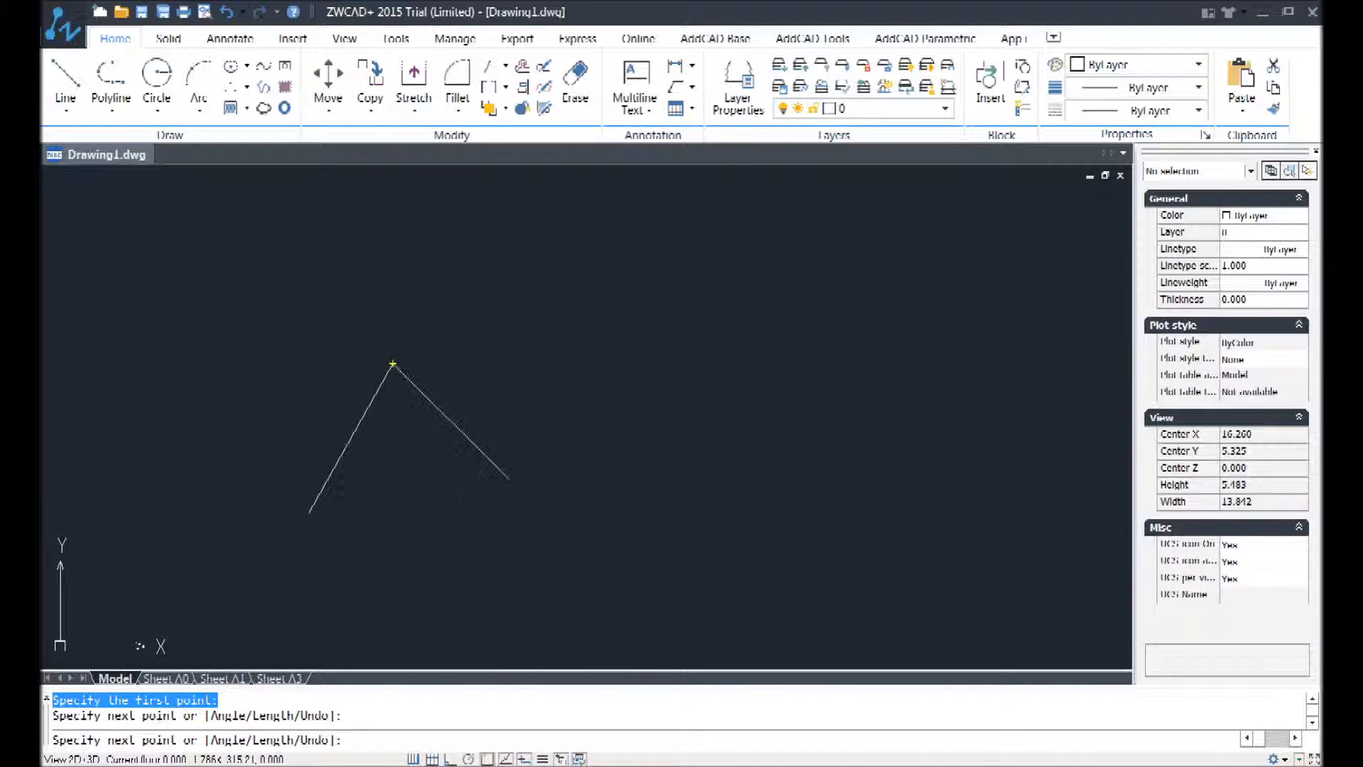
{"action": "left_click", "coordinate": [481, 470]}
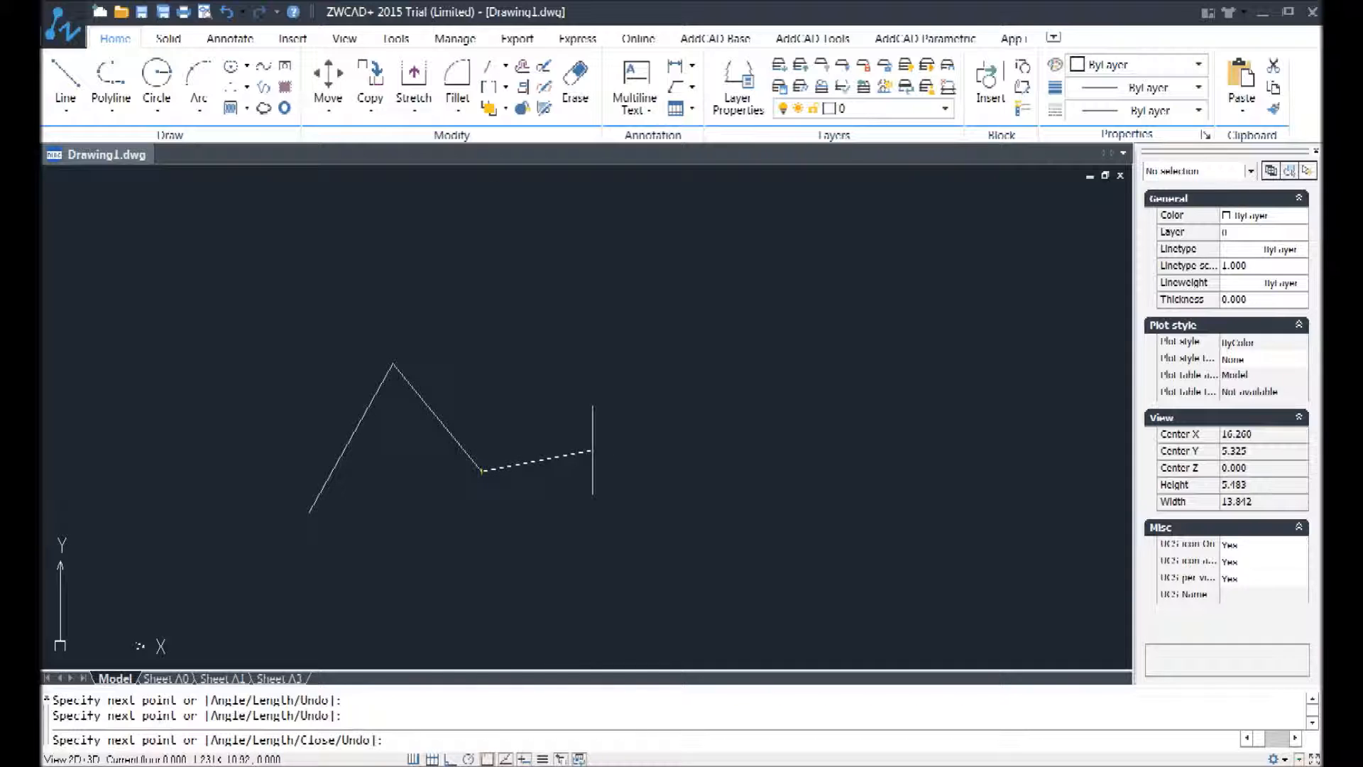
{"action": "right_click", "coordinate": [592, 450]}
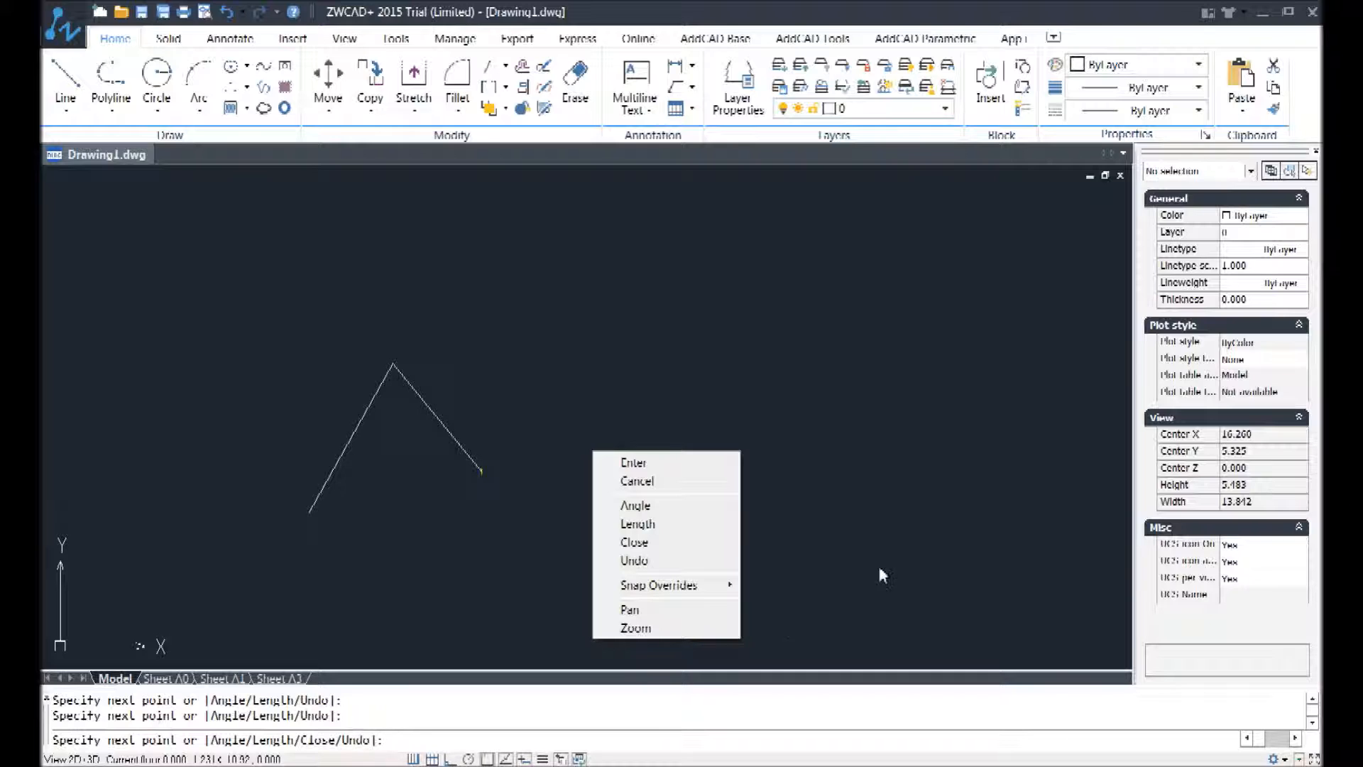
{"action": "left_click", "coordinate": [631, 543]}
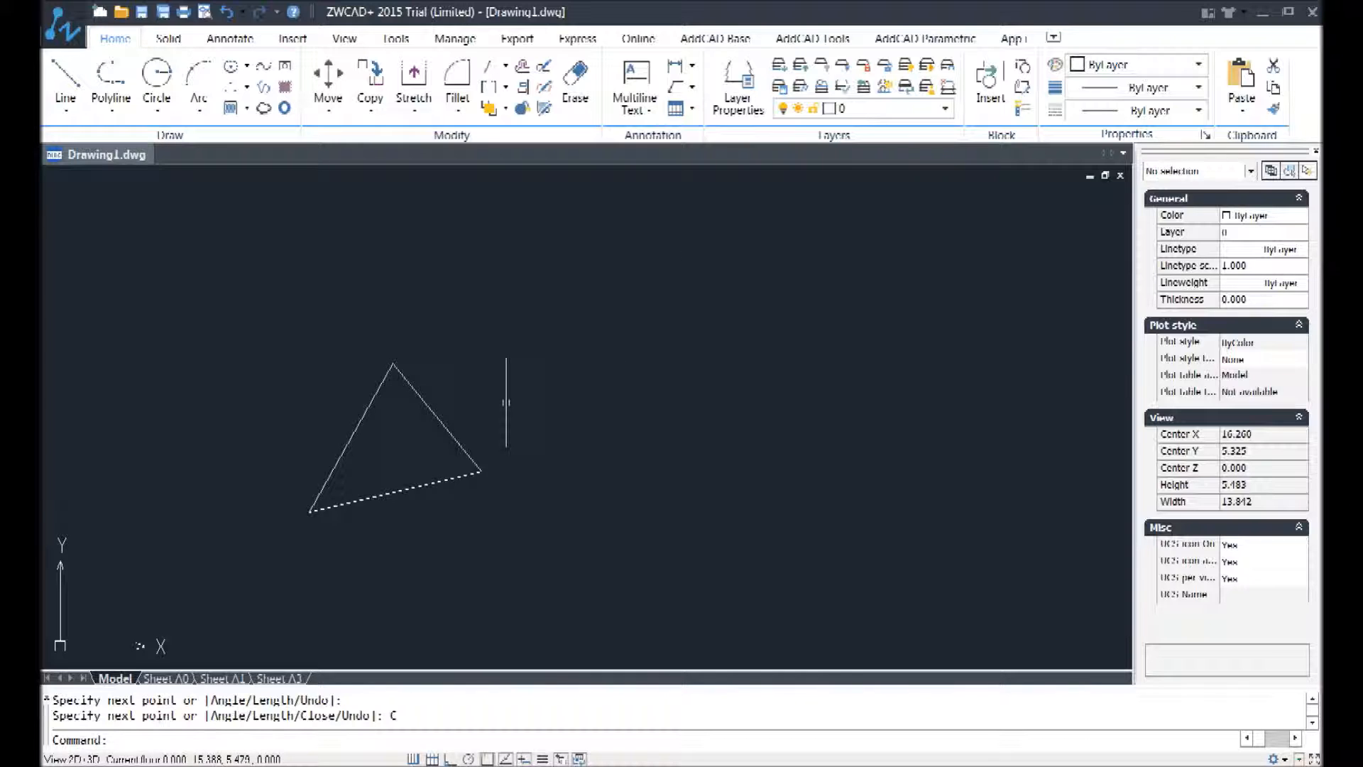
Step: Draw two connected line segments forming a peak, up and to the right of the existing triangle
{"action": "type", "text": "l"}
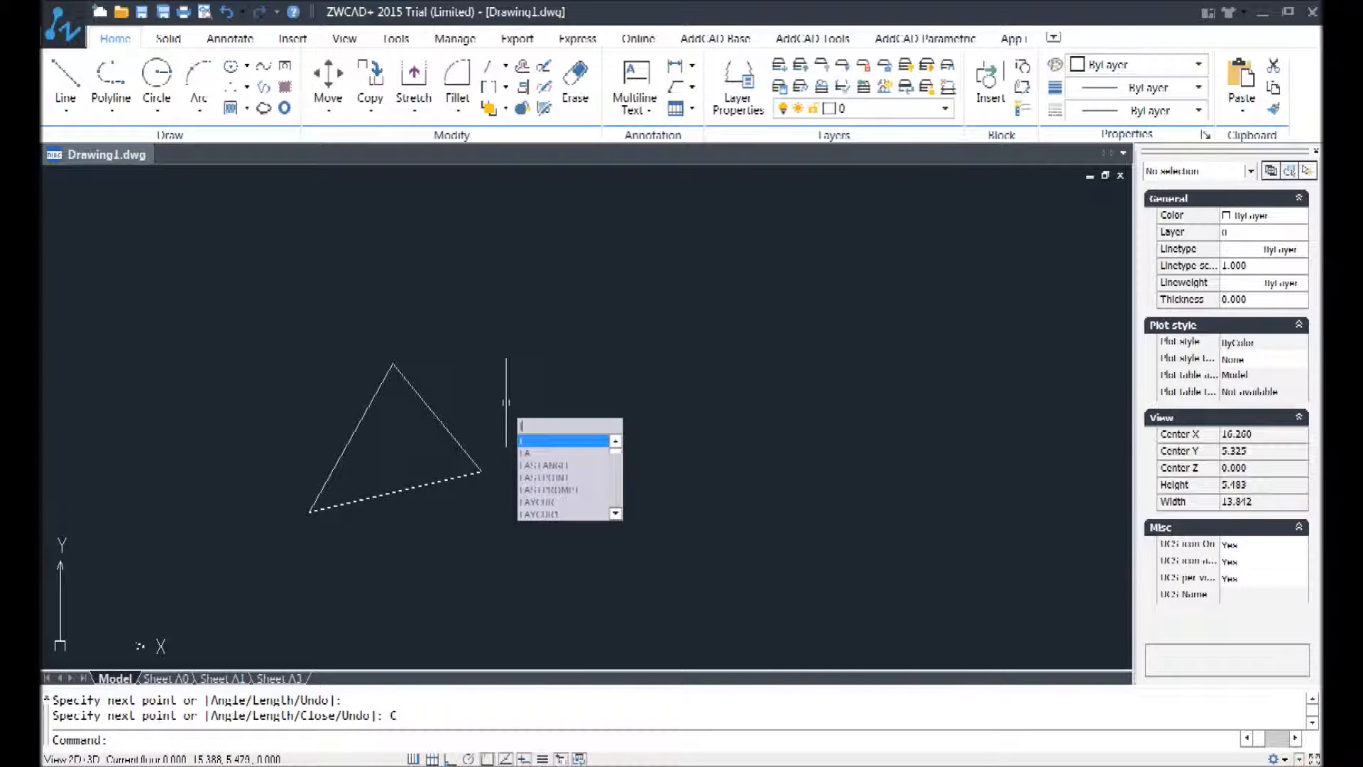
{"action": "key", "text": "Return"}
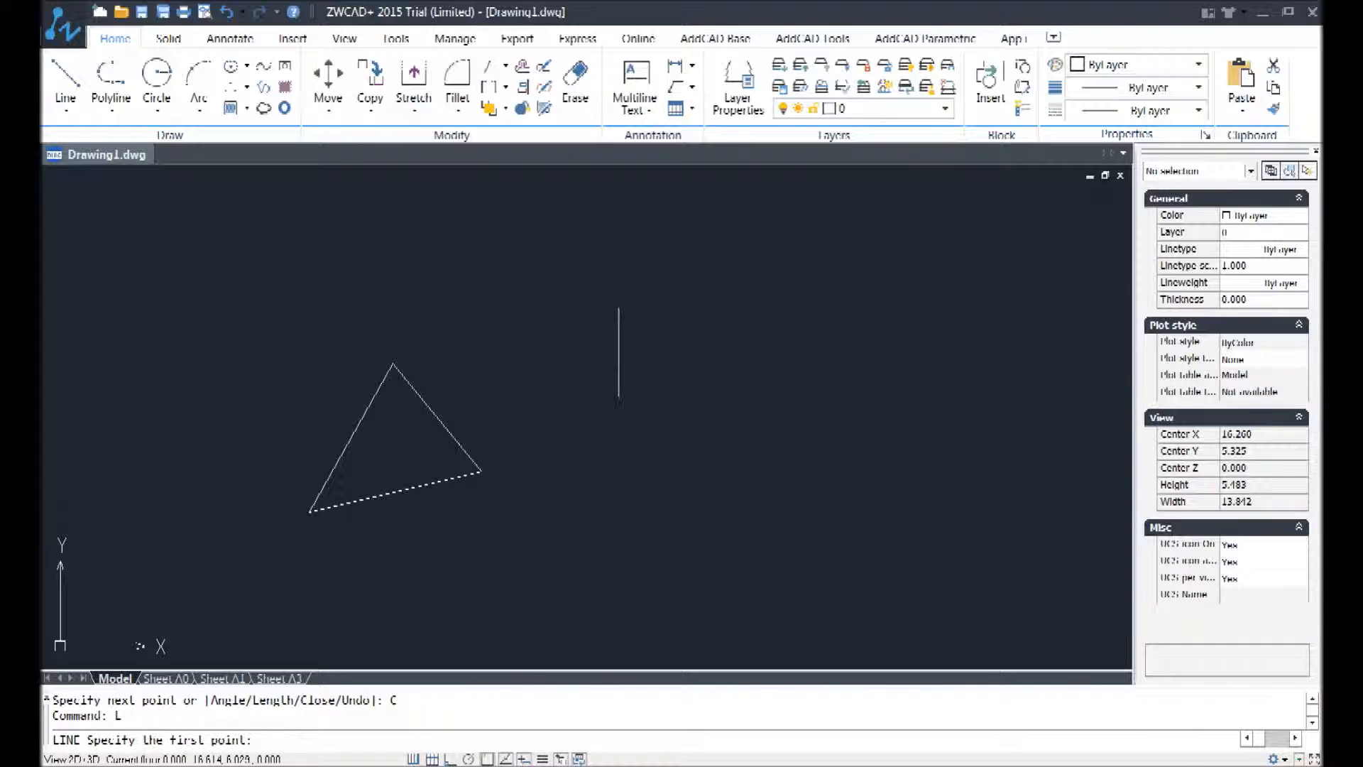
{"action": "left_click", "coordinate": [140, 645]}
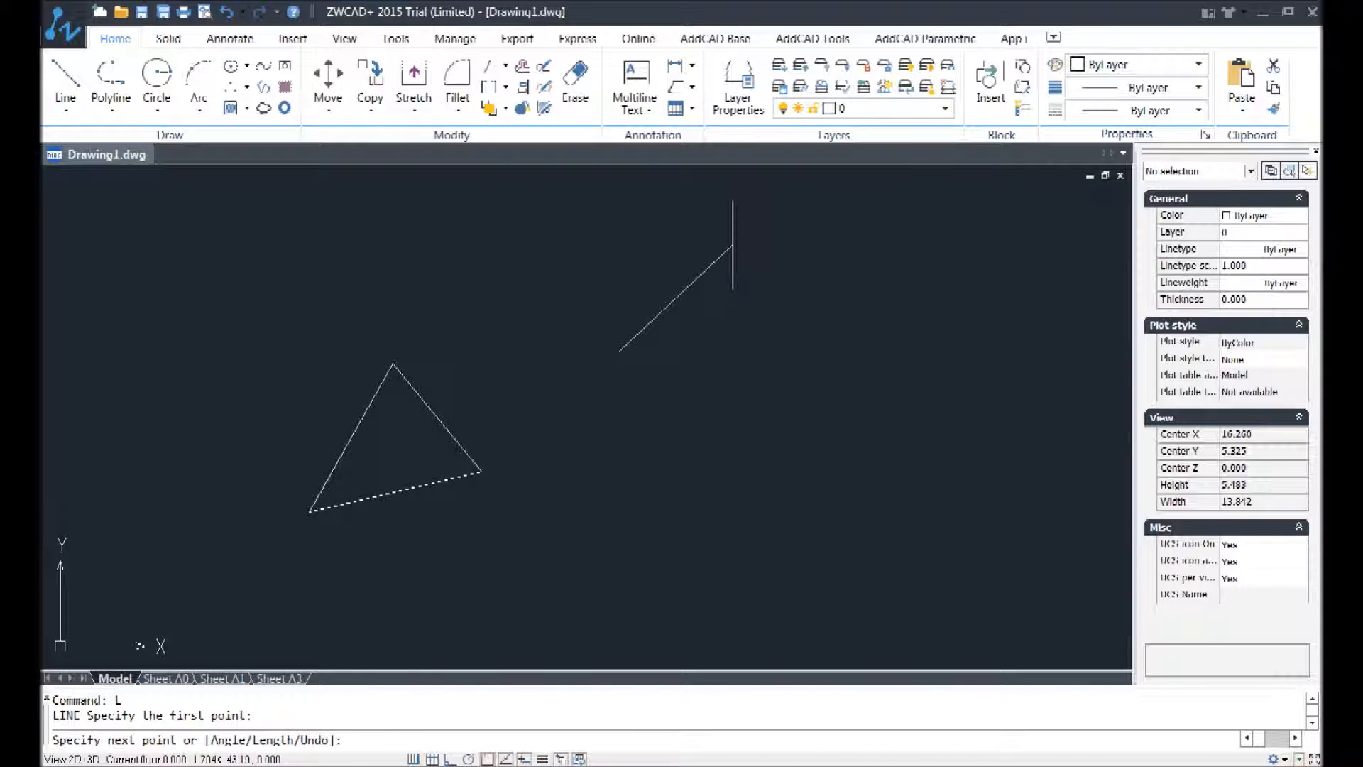
{"action": "left_click", "coordinate": [732, 246]}
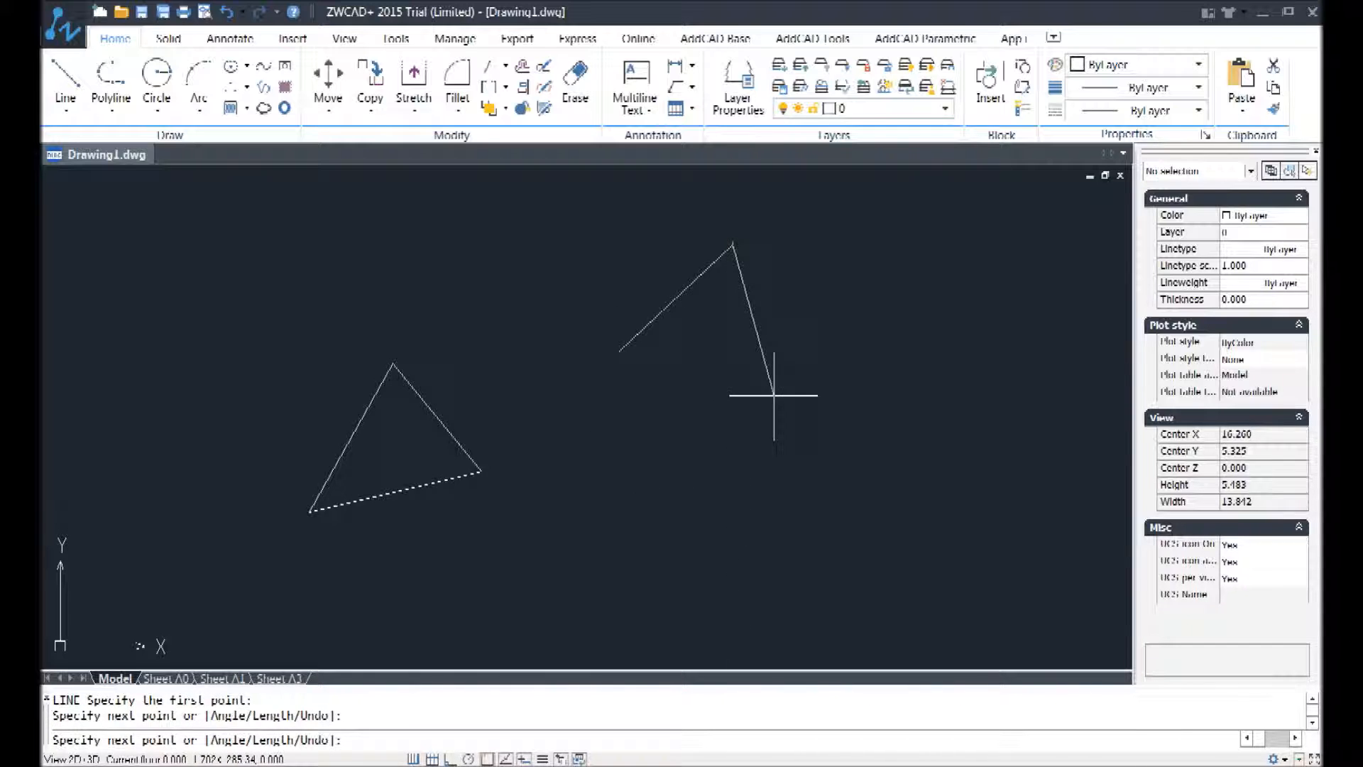
{"action": "left_click", "coordinate": [774, 395]}
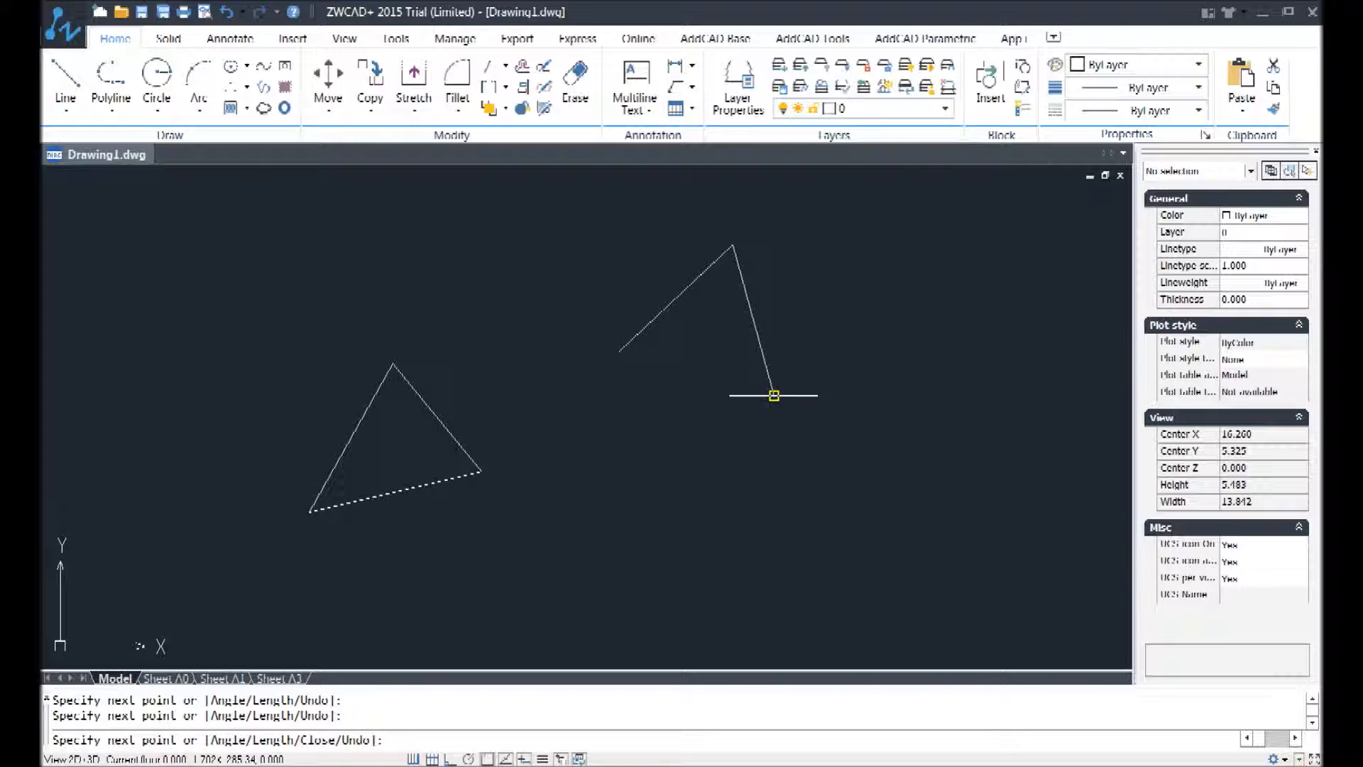
Step: Close the two open segments into a second triangle using the Line command's Close option, abbreviated as c
{"action": "right_click", "coordinate": [599, 377]}
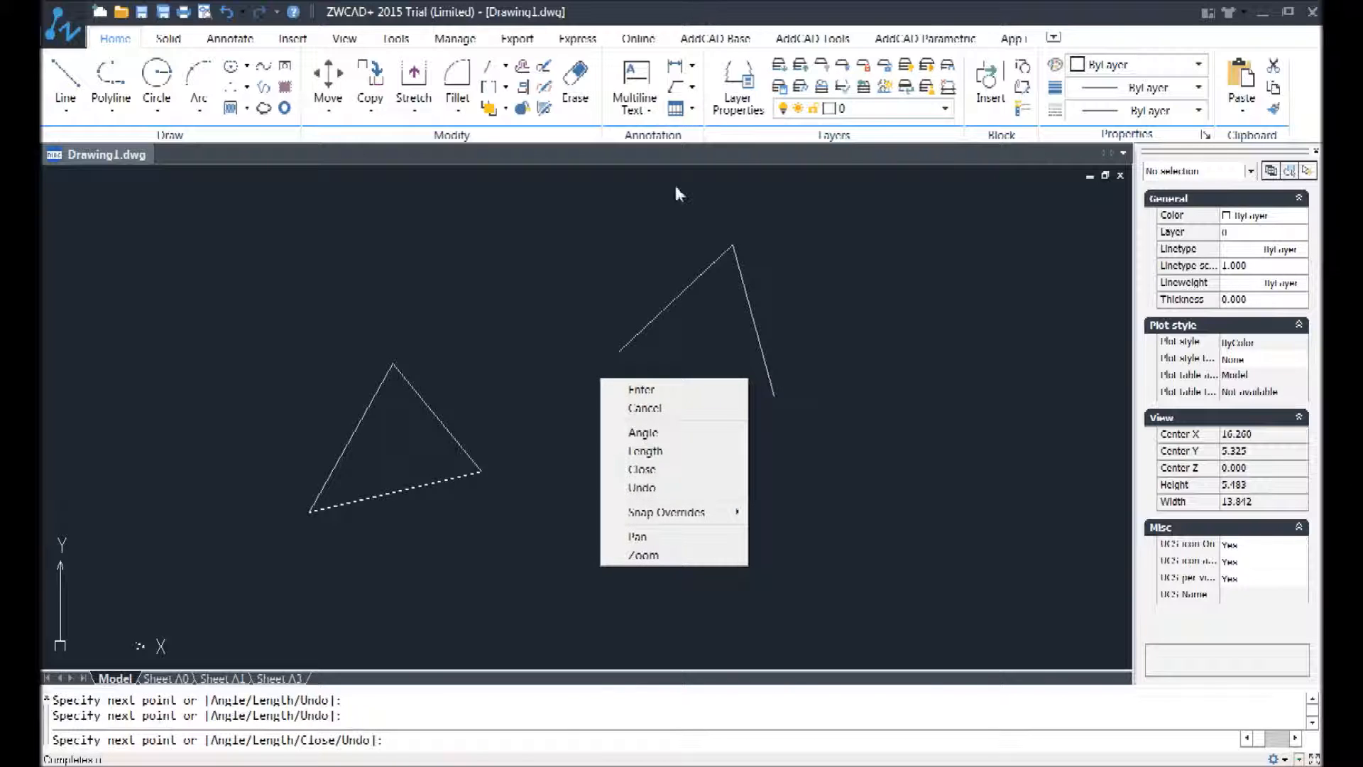
{"action": "left_click", "coordinate": [742, 12]}
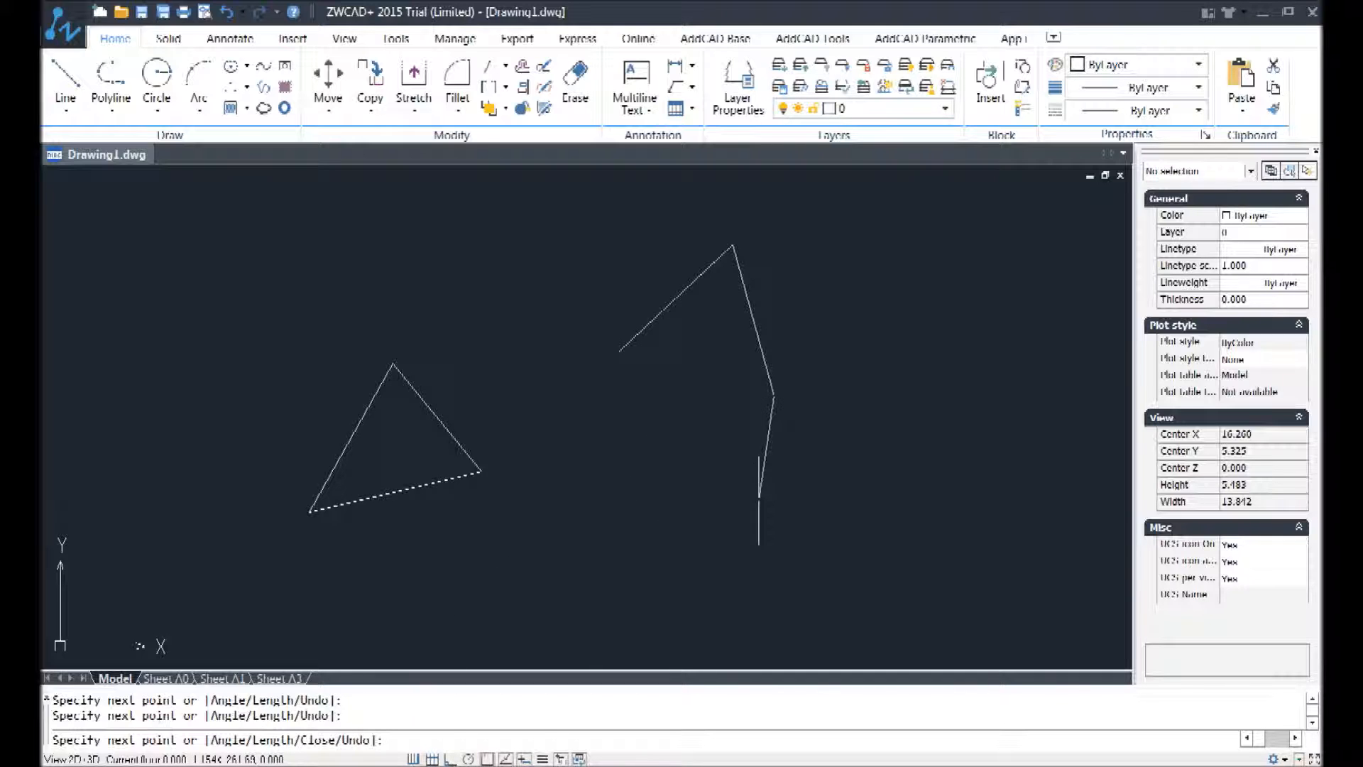
{"action": "type", "text": "close"}
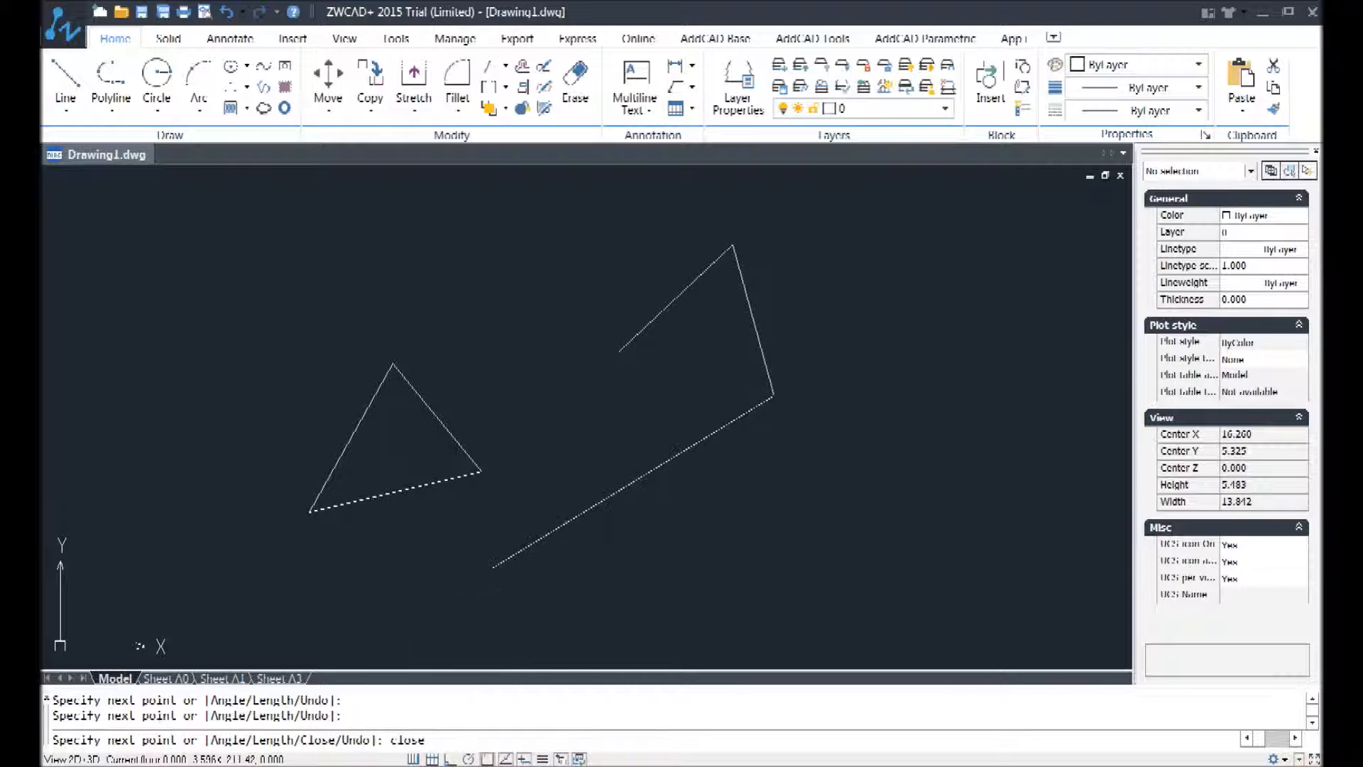
{"action": "key", "text": "BackSpace"}
{"action": "key", "text": "BackSpace"}
{"action": "key", "text": "BackSpace"}
{"action": "key", "text": "BackSpace"}
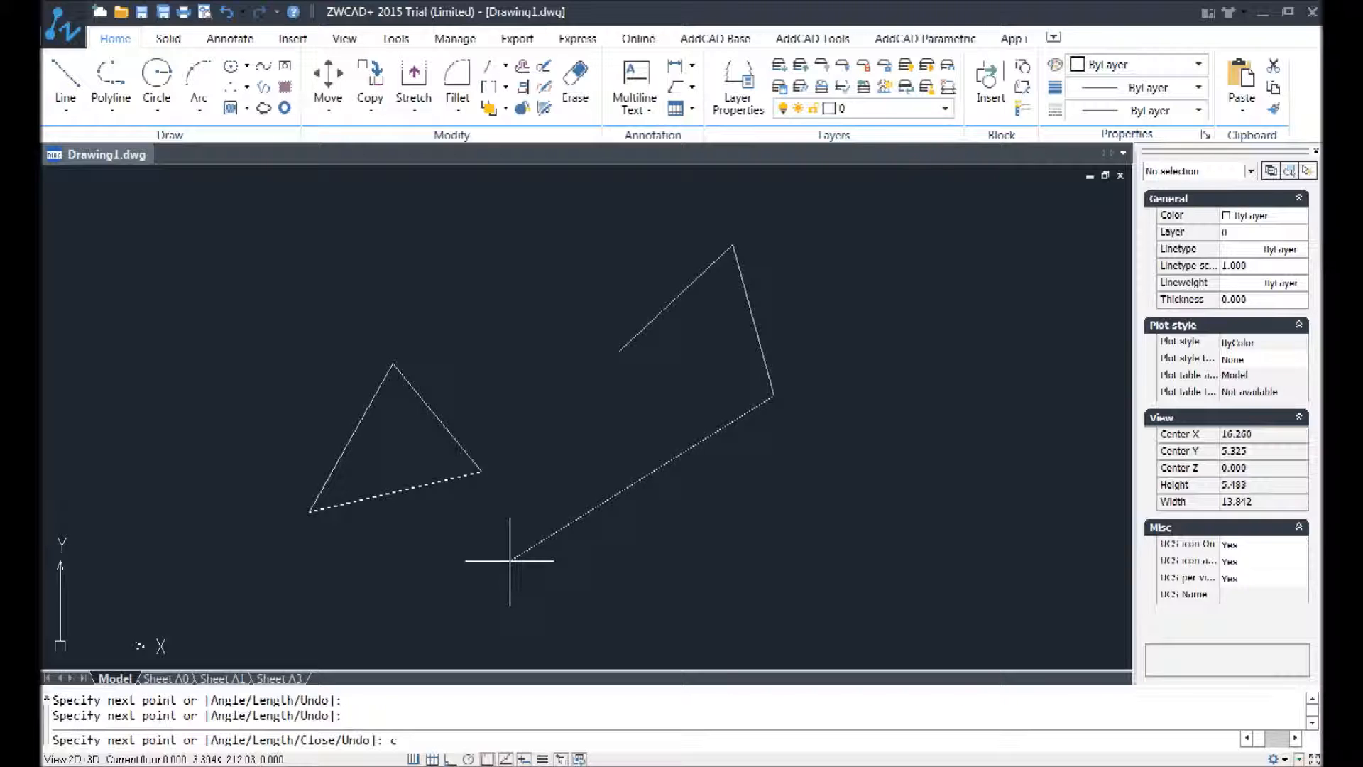
{"action": "key", "text": "Return"}
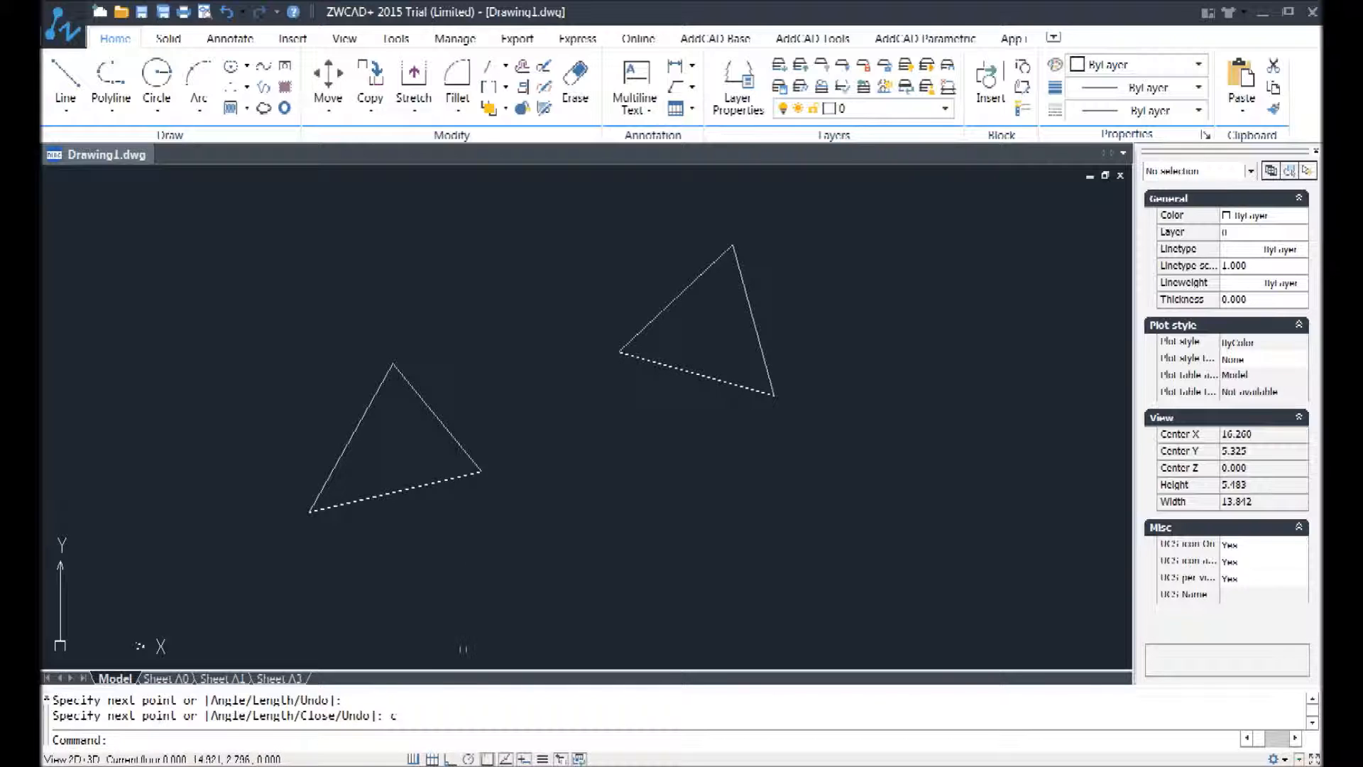
{"action": "left_click_drag", "start_coordinate": [301, 716], "coordinate": [308, 716]}
{"action": "left_click_drag", "start_coordinate": [212, 717], "coordinate": [262, 717]}
{"action": "left_click", "coordinate": [303, 722]}
{"action": "left_click_drag", "start_coordinate": [313, 716], "coordinate": [301, 716]}
Step: Draw a horizontal line from the origin 0,0 to the absolute point 10,0, keeping the Line command active
{"action": "middle_click_drag", "start_coordinate": [572, 398], "coordinate": [684, 356]}
{"action": "scroll", "coordinate": [687, 384], "scroll_direction": "down", "scroll_amount": 4}
{"action": "scroll", "coordinate": [651, 351], "scroll_direction": "up", "scroll_amount": 2}
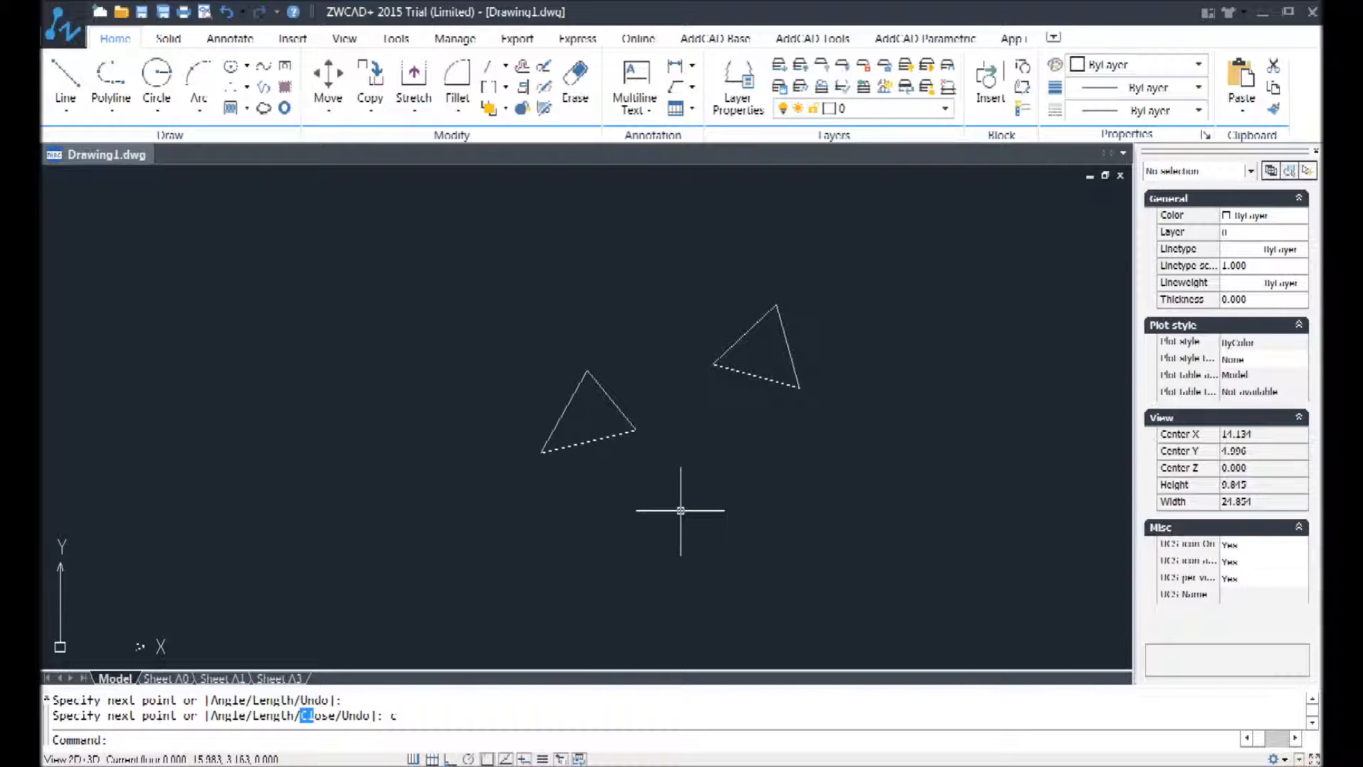
{"action": "type", "text": "line"}
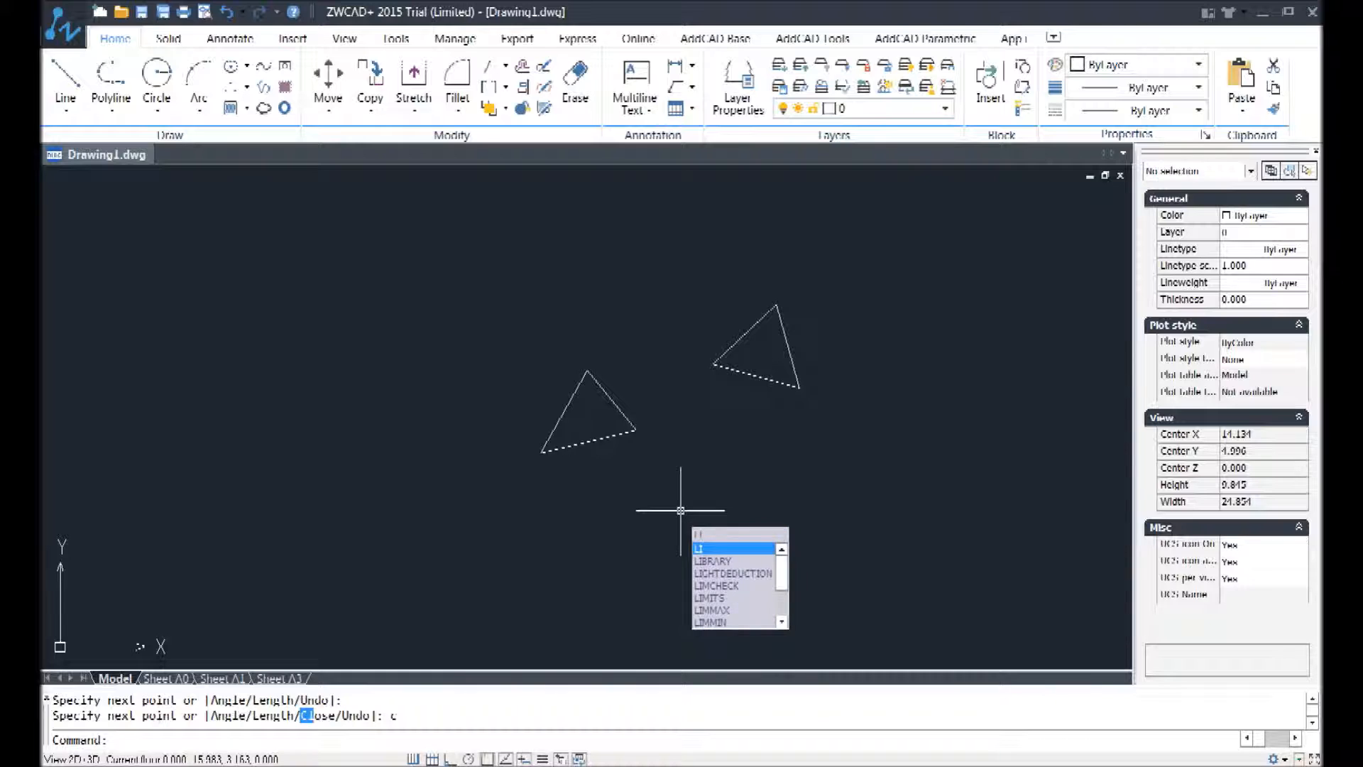
{"action": "key", "text": "Return"}
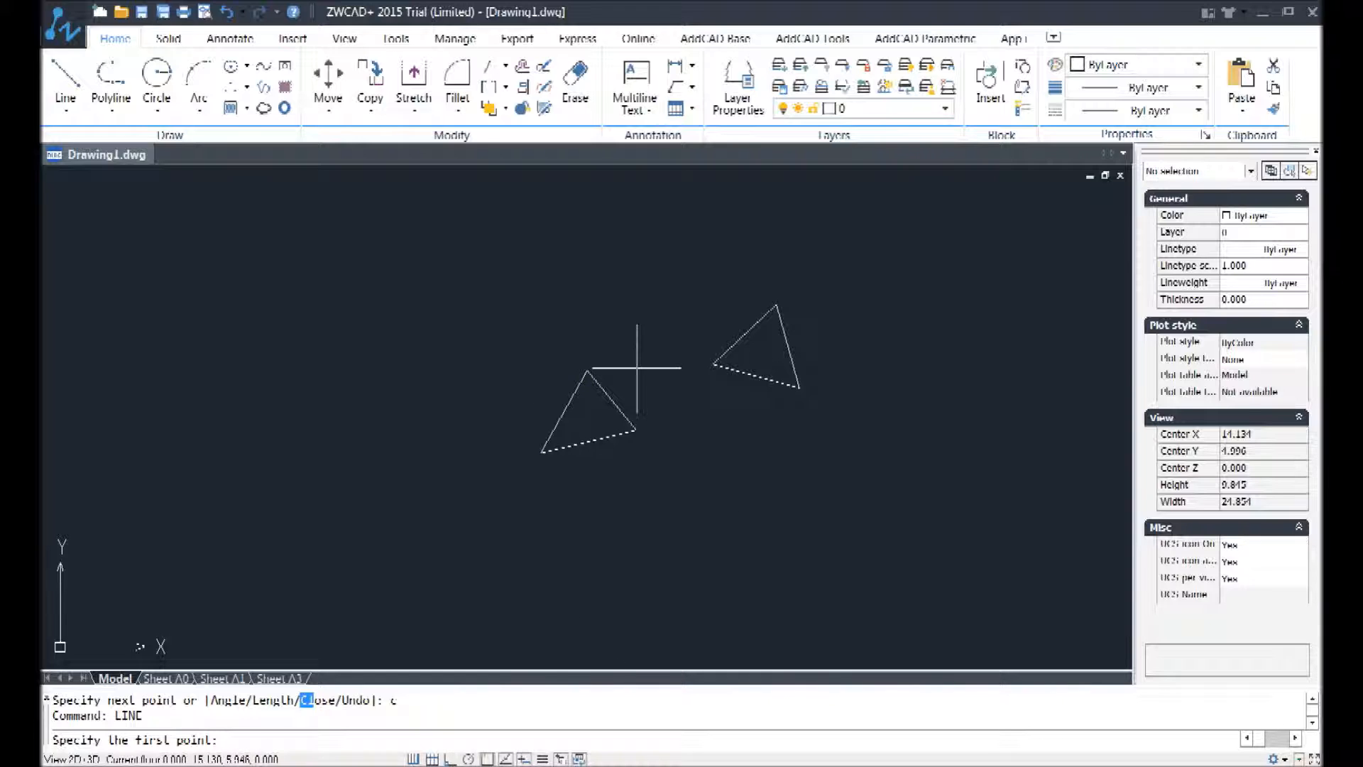
{"action": "type", "text": "0,0"}
{"action": "key", "text": "Return"}
{"action": "scroll", "coordinate": [483, 366], "scroll_direction": "down", "scroll_amount": 8}
{"action": "scroll", "coordinate": [394, 394], "scroll_direction": "up", "scroll_amount": 8}
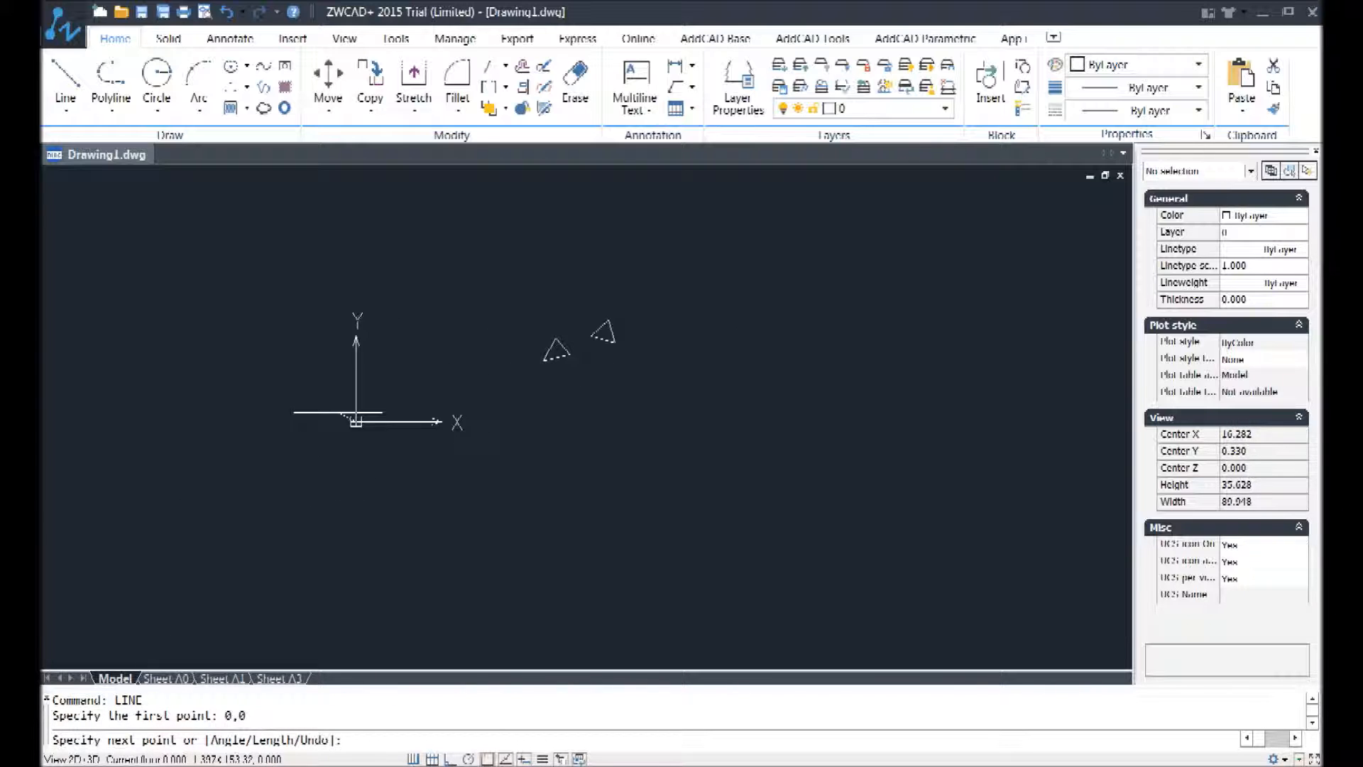
{"action": "scroll", "coordinate": [374, 511], "scroll_direction": "up", "scroll_amount": 7}
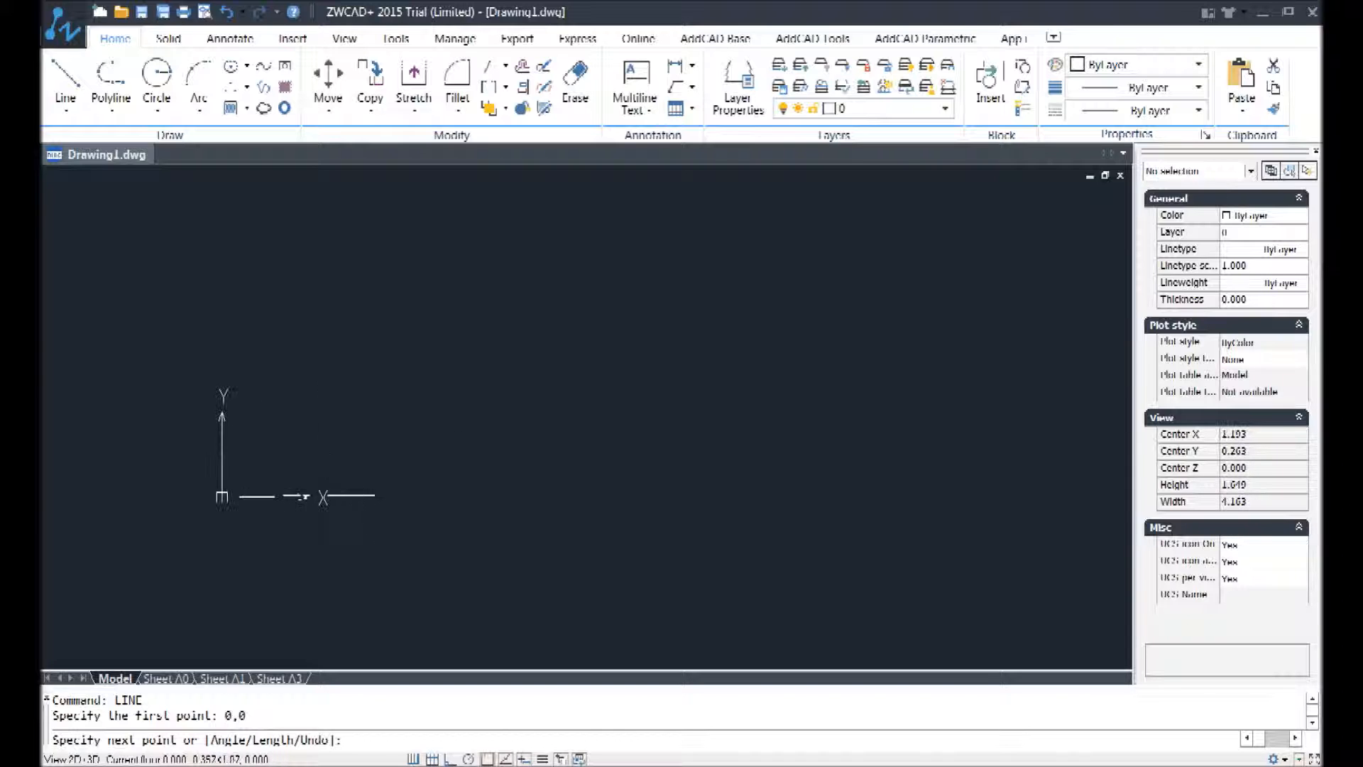
{"action": "scroll", "coordinate": [269, 426], "scroll_direction": "up", "scroll_amount": 6}
{"action": "scroll", "coordinate": [284, 424], "scroll_direction": "up", "scroll_amount": 3}
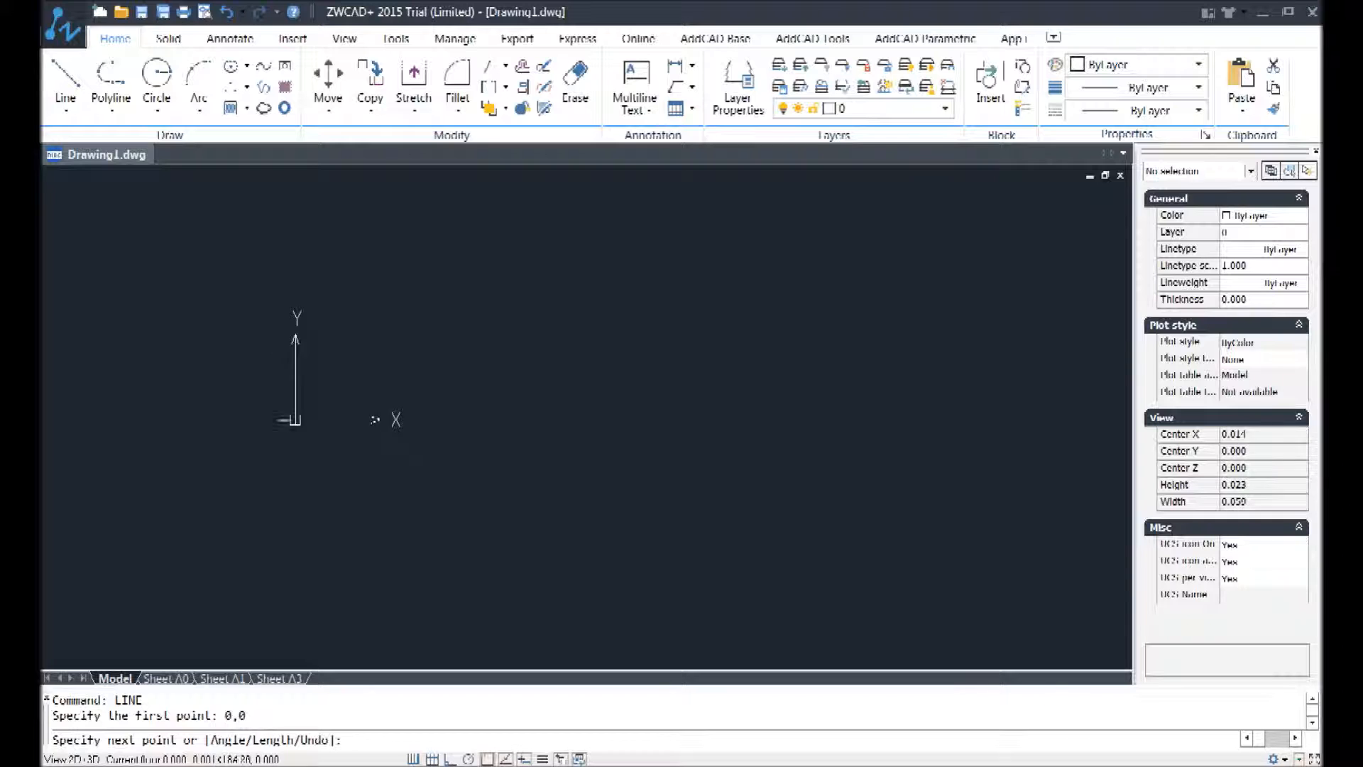
{"action": "scroll", "coordinate": [370, 426], "scroll_direction": "down", "scroll_amount": 15}
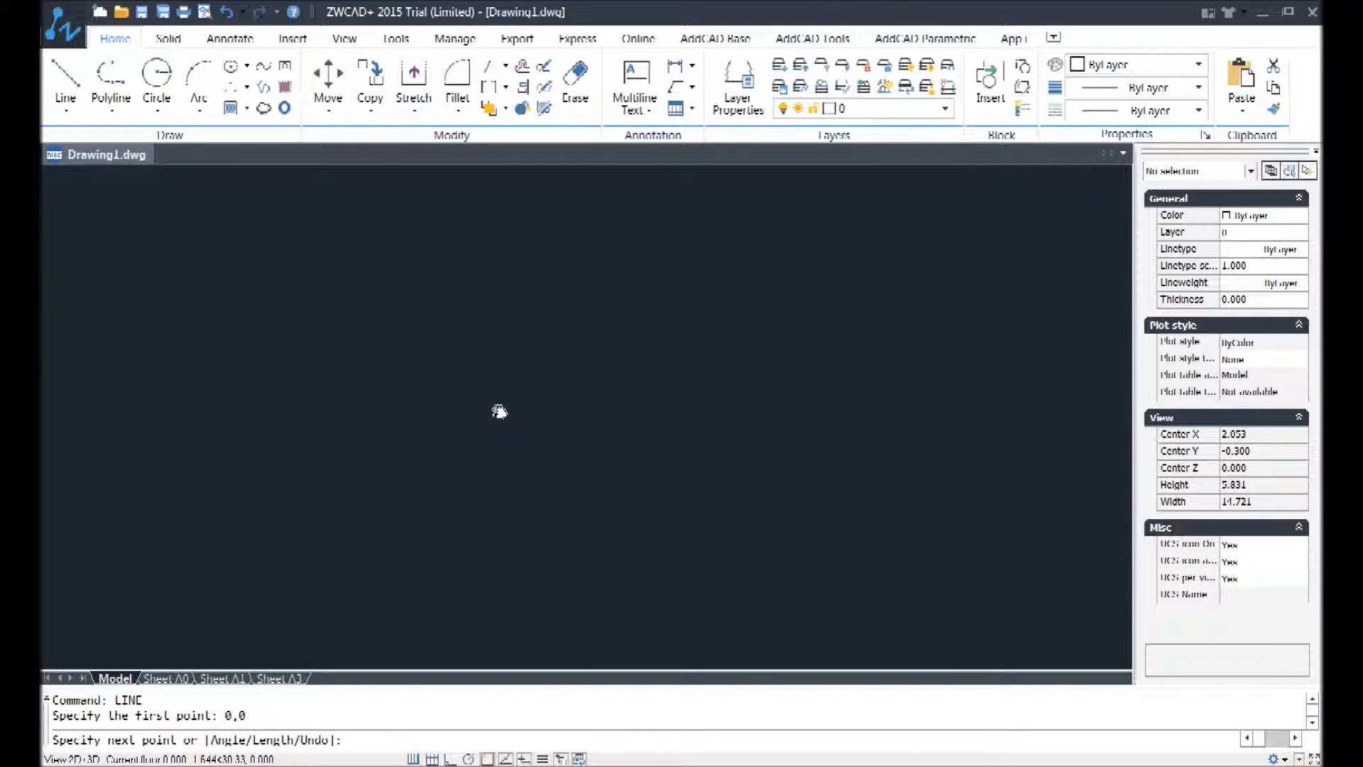
{"action": "scroll", "coordinate": [424, 512], "scroll_direction": "up", "scroll_amount": 8}
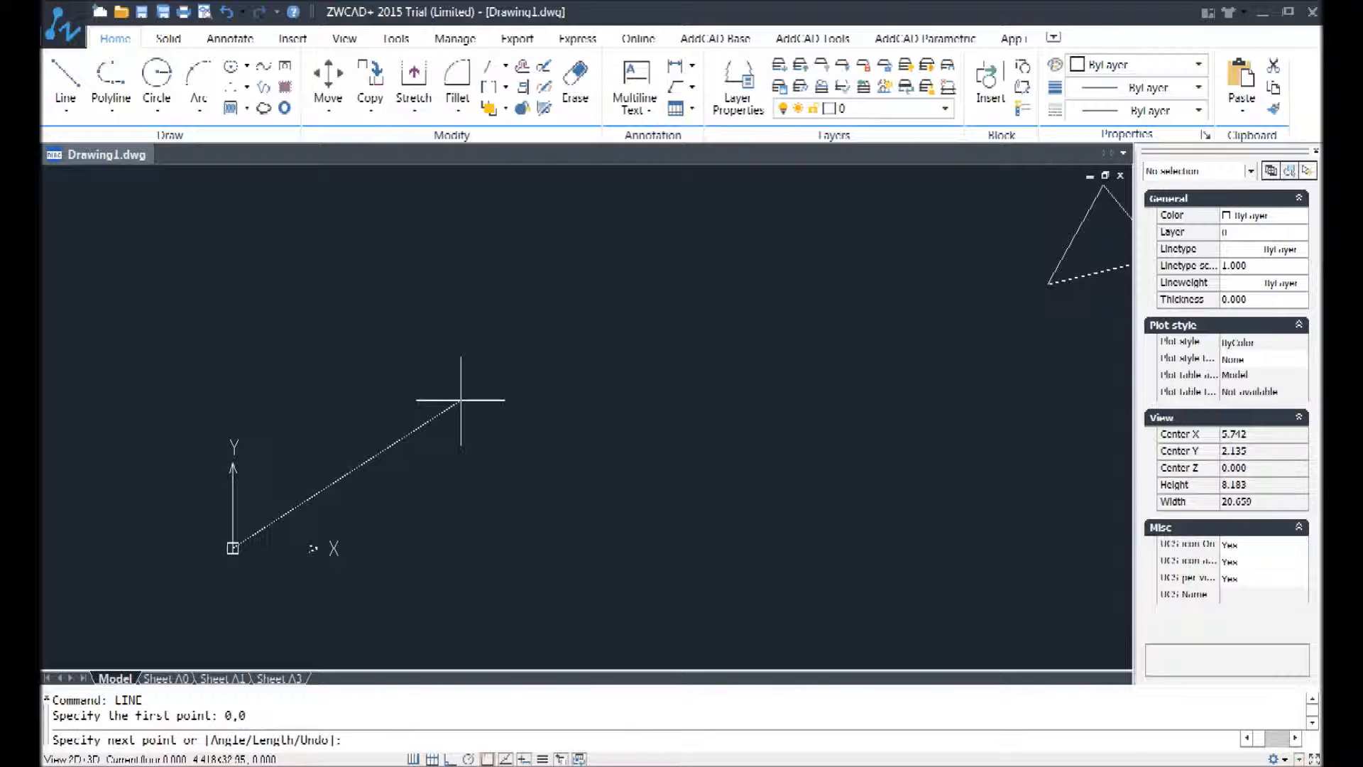
{"action": "type", "text": "10,0"}
{"action": "key", "text": "Return"}
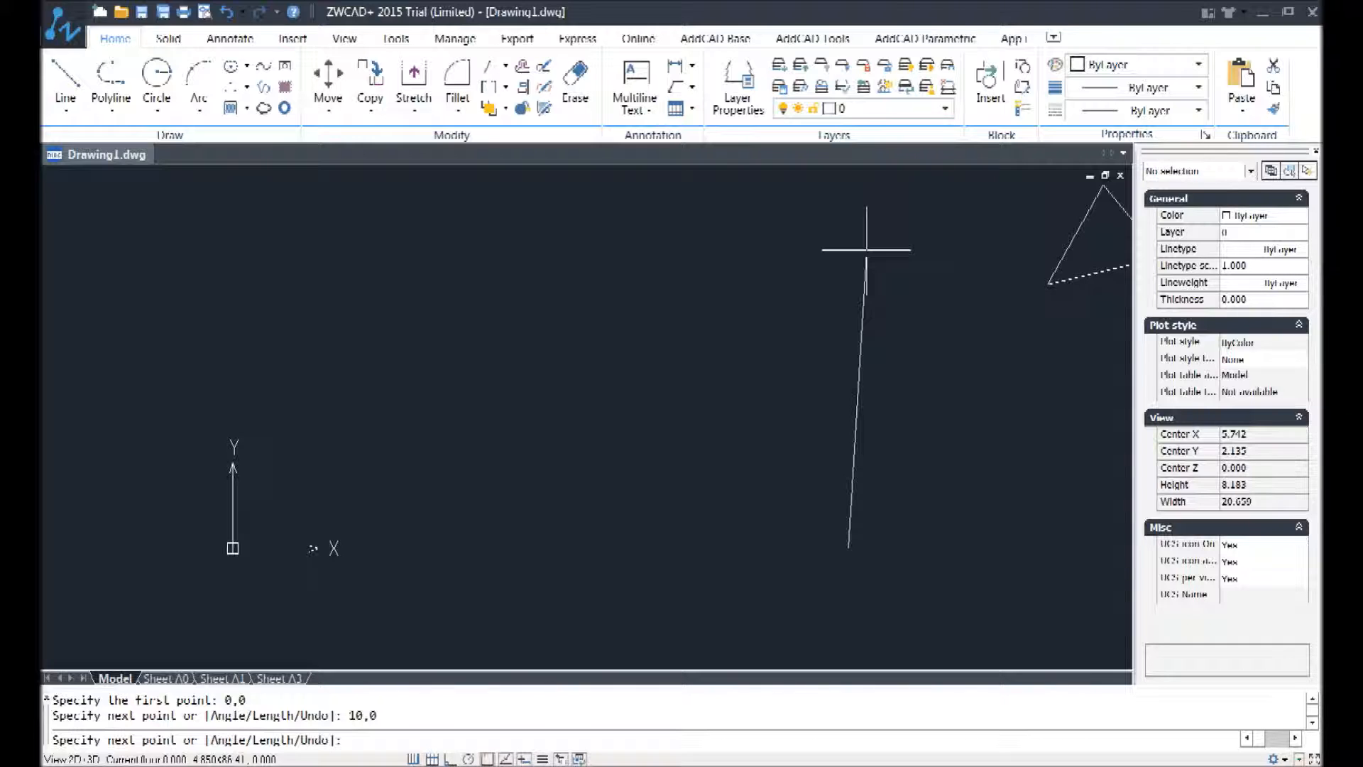
Step: Try a second segment to the absolute point 0,5 and undo that segment within the Line command
{"action": "type", "text": "0,5"}
{"action": "key", "text": "Return"}
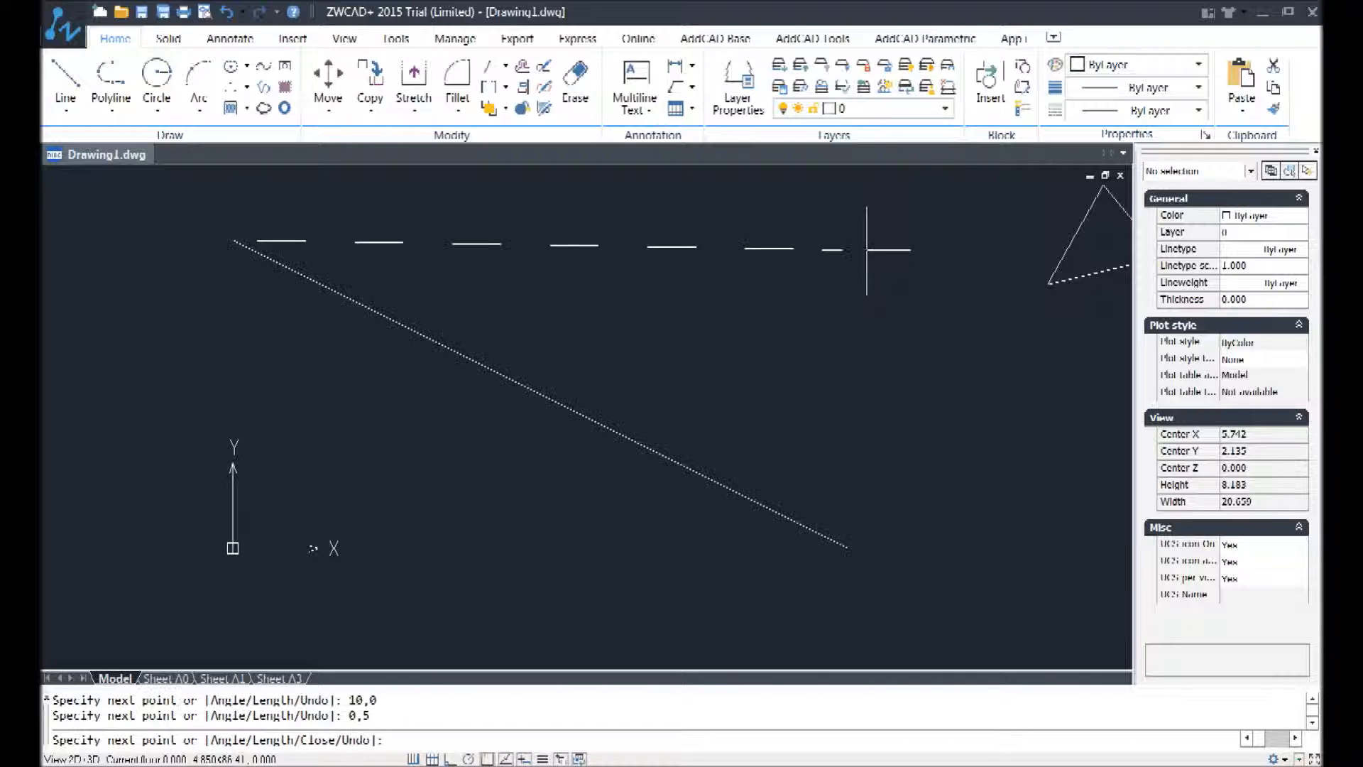
{"action": "type", "text": "u"}
{"action": "key", "text": "Return"}
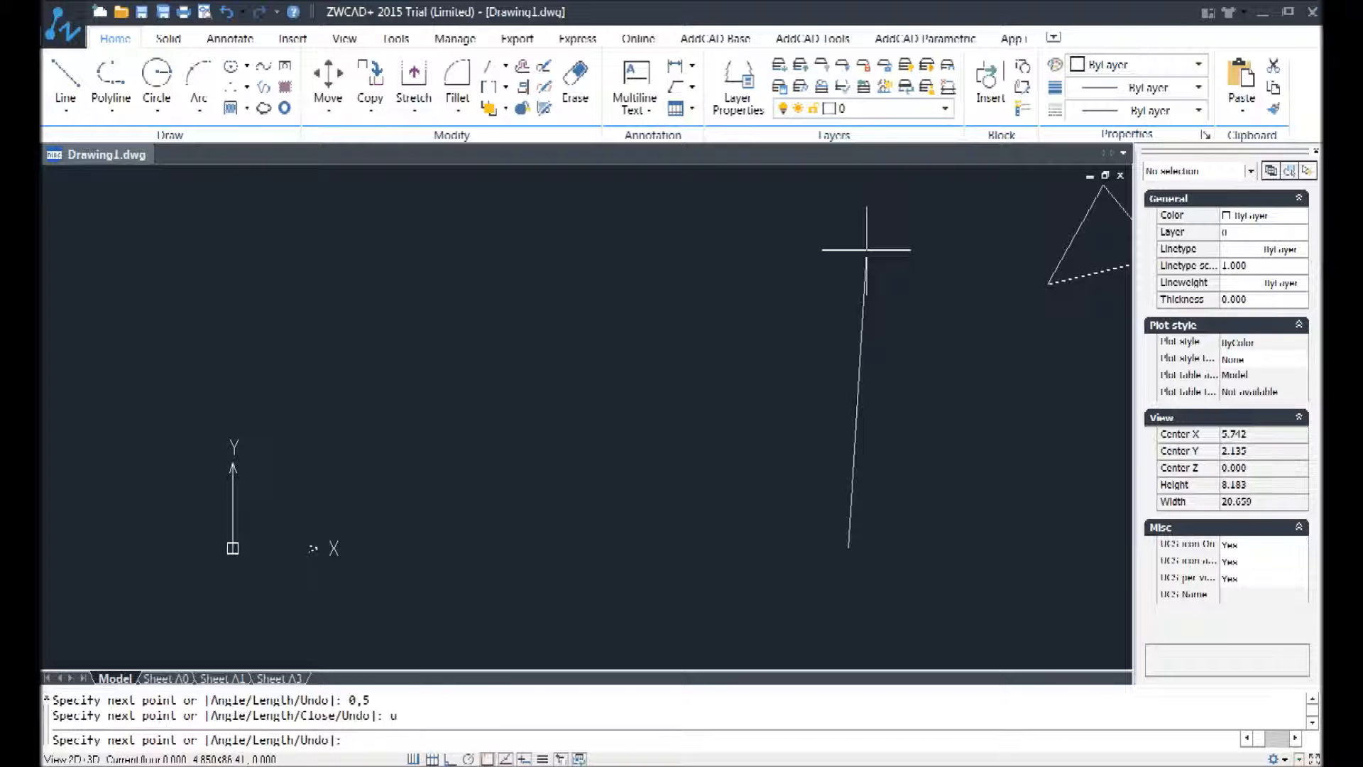
Step: Continue the line with a vertical segment from 10,0 up to the absolute point 10,5
{"action": "key", "text": "F2"}
{"action": "key", "text": "F2"}
{"action": "type", "text": "10,5"}
{"action": "key", "text": "Return"}
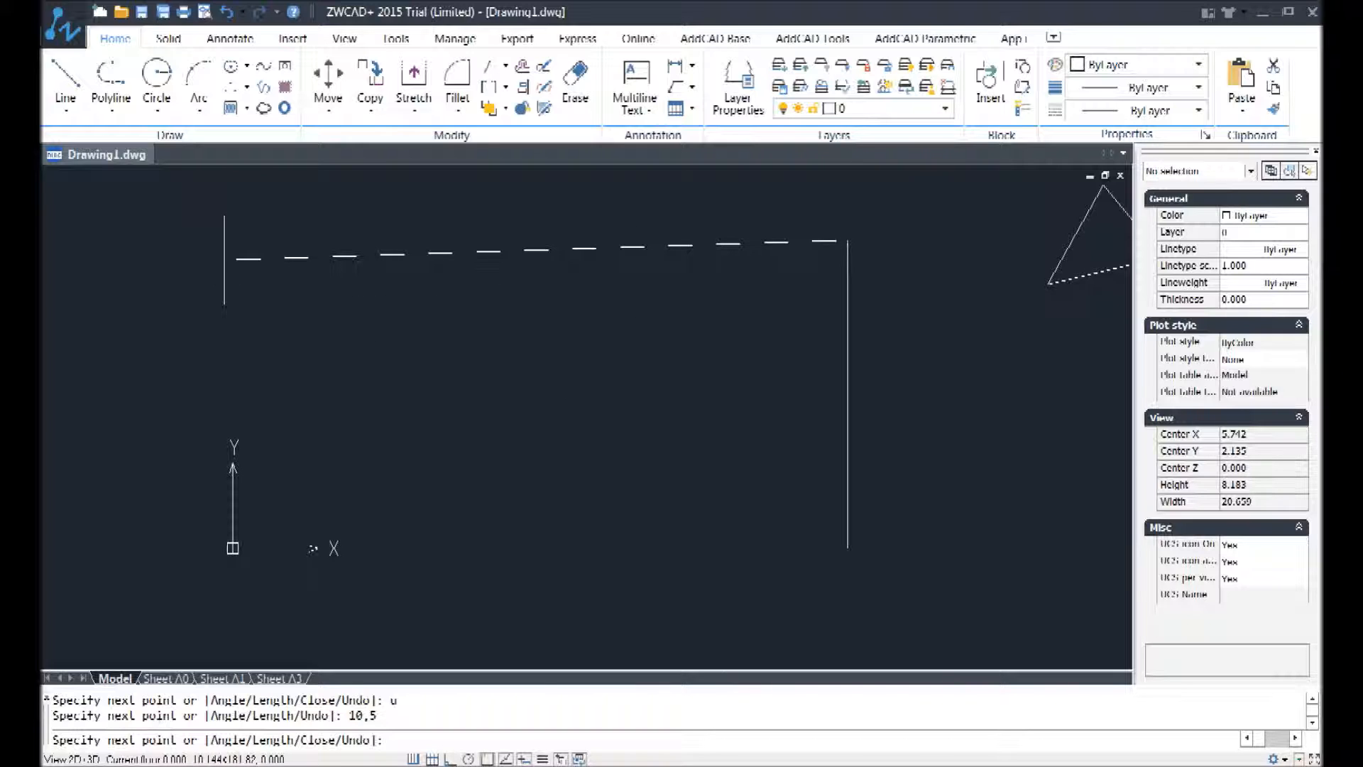
Step: Continue the line to the absolute point 0,5 and finish the rectangle at the origin with the Close option, c
{"action": "type", "text": "0,5"}
{"action": "key", "text": "Return"}
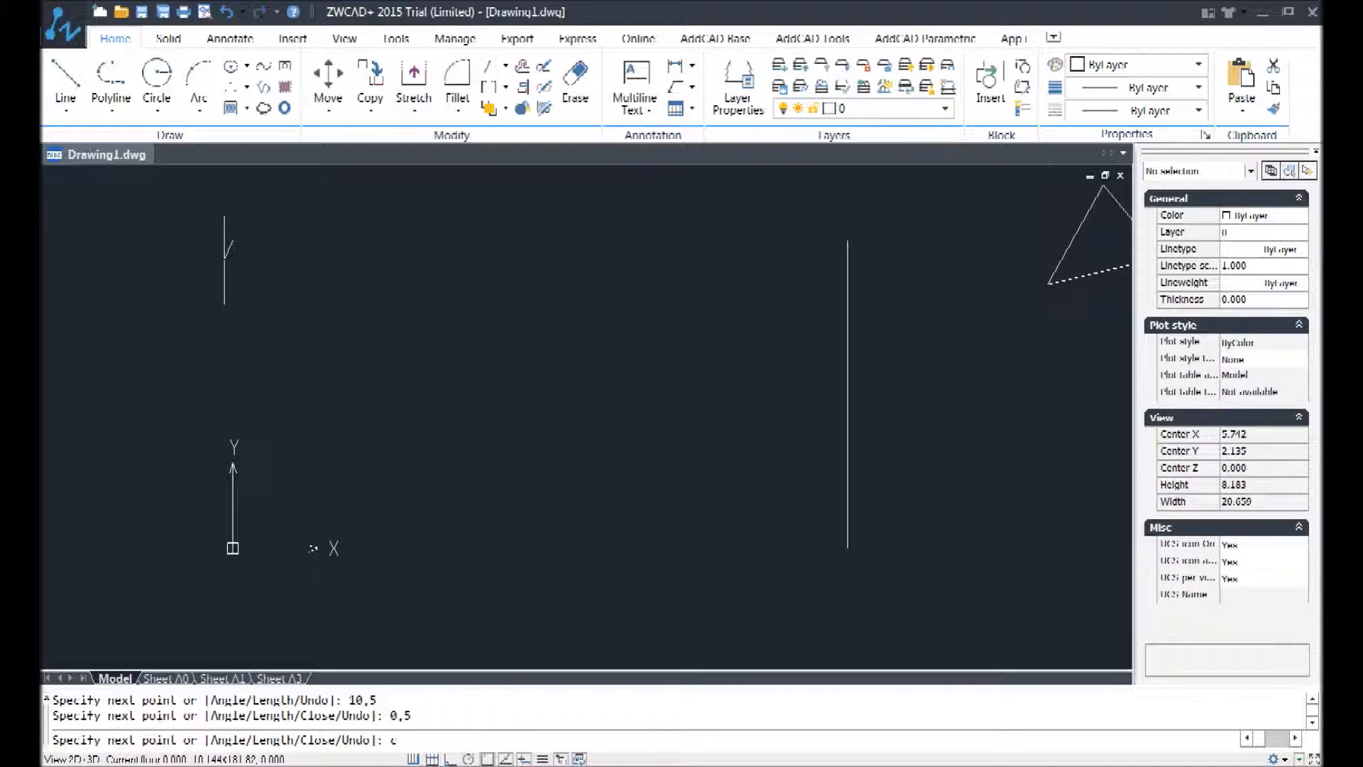
{"action": "key", "text": "Return"}
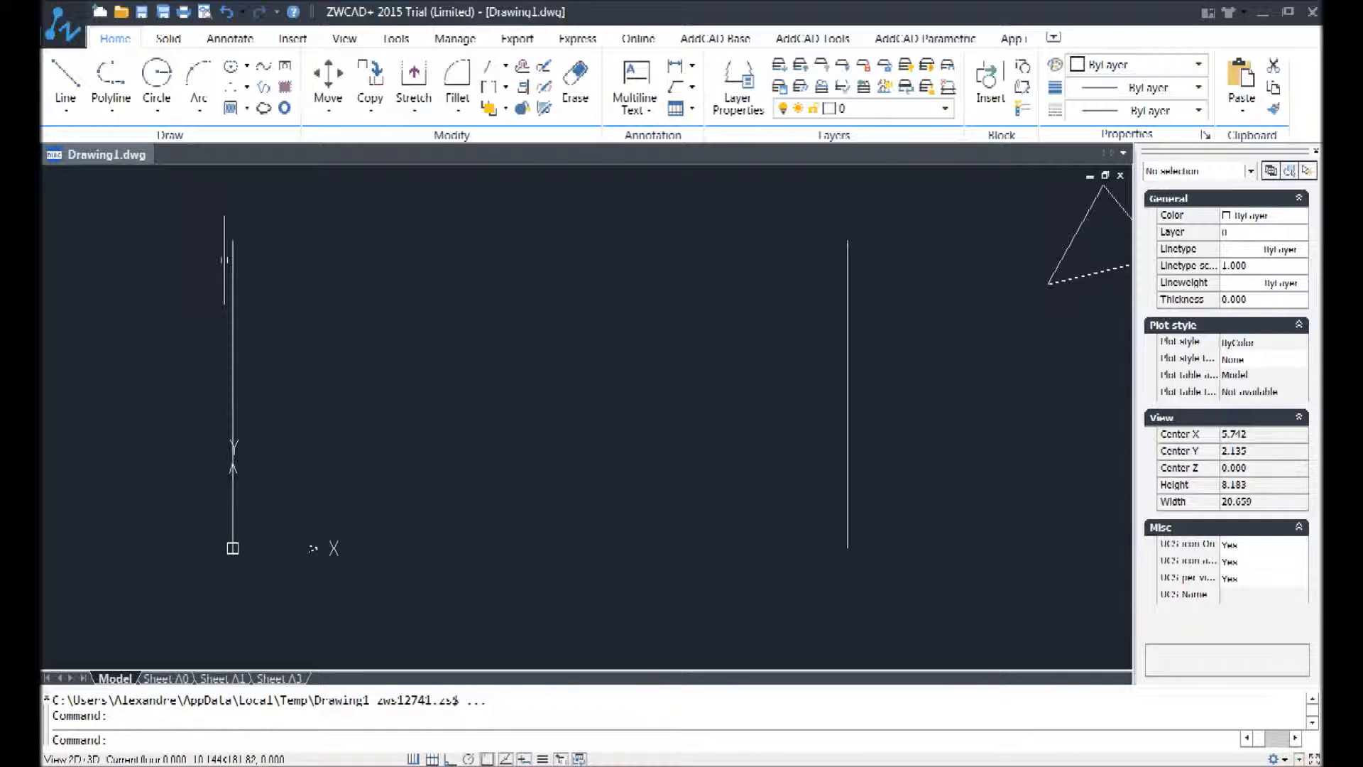
Step: Examine the edges and corners of the rectangle at the origin, along with the two triangles beside it
{"action": "scroll", "coordinate": [484, 416], "scroll_direction": "down", "scroll_amount": 8}
{"action": "scroll", "coordinate": [552, 338], "scroll_direction": "up", "scroll_amount": 3}
{"action": "scroll", "coordinate": [507, 518], "scroll_direction": "up", "scroll_amount": 3}
{"action": "scroll", "coordinate": [234, 399], "scroll_direction": "down", "scroll_amount": 4}
{"action": "middle_click_drag", "start_coordinate": [349, 341], "coordinate": [498, 501]}
{"action": "scroll", "coordinate": [514, 532], "scroll_direction": "up", "scroll_amount": 2}
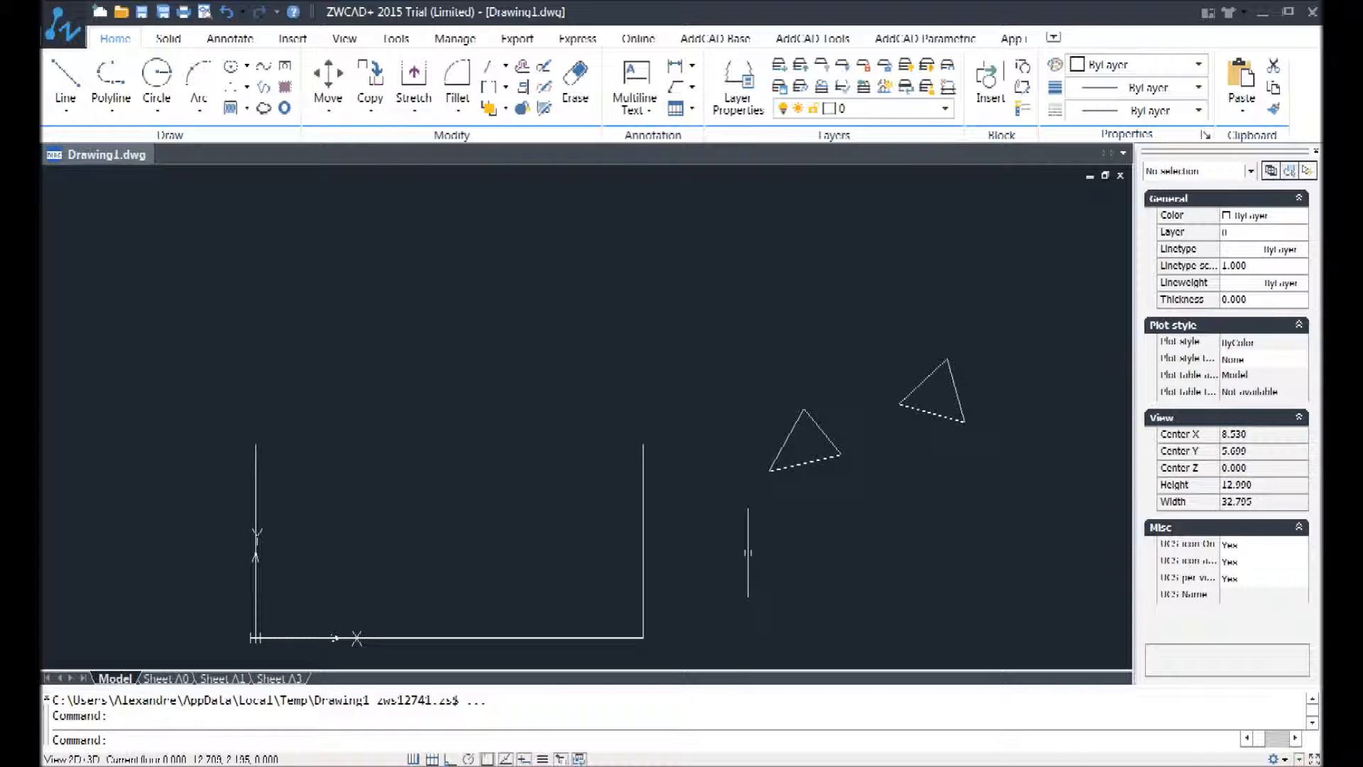
{"action": "scroll", "coordinate": [579, 582], "scroll_direction": "up", "scroll_amount": 2}
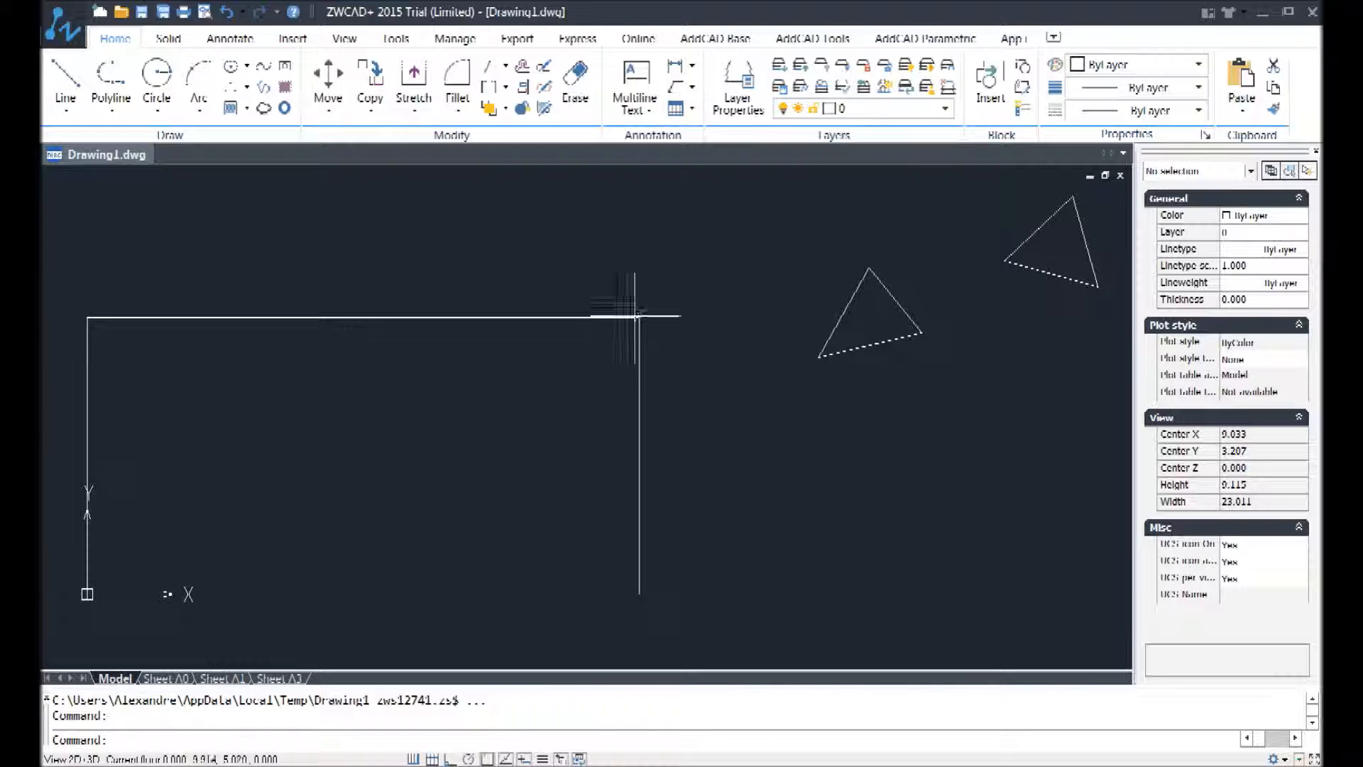
{"action": "scroll", "coordinate": [638, 355], "scroll_direction": "down", "scroll_amount": 4}
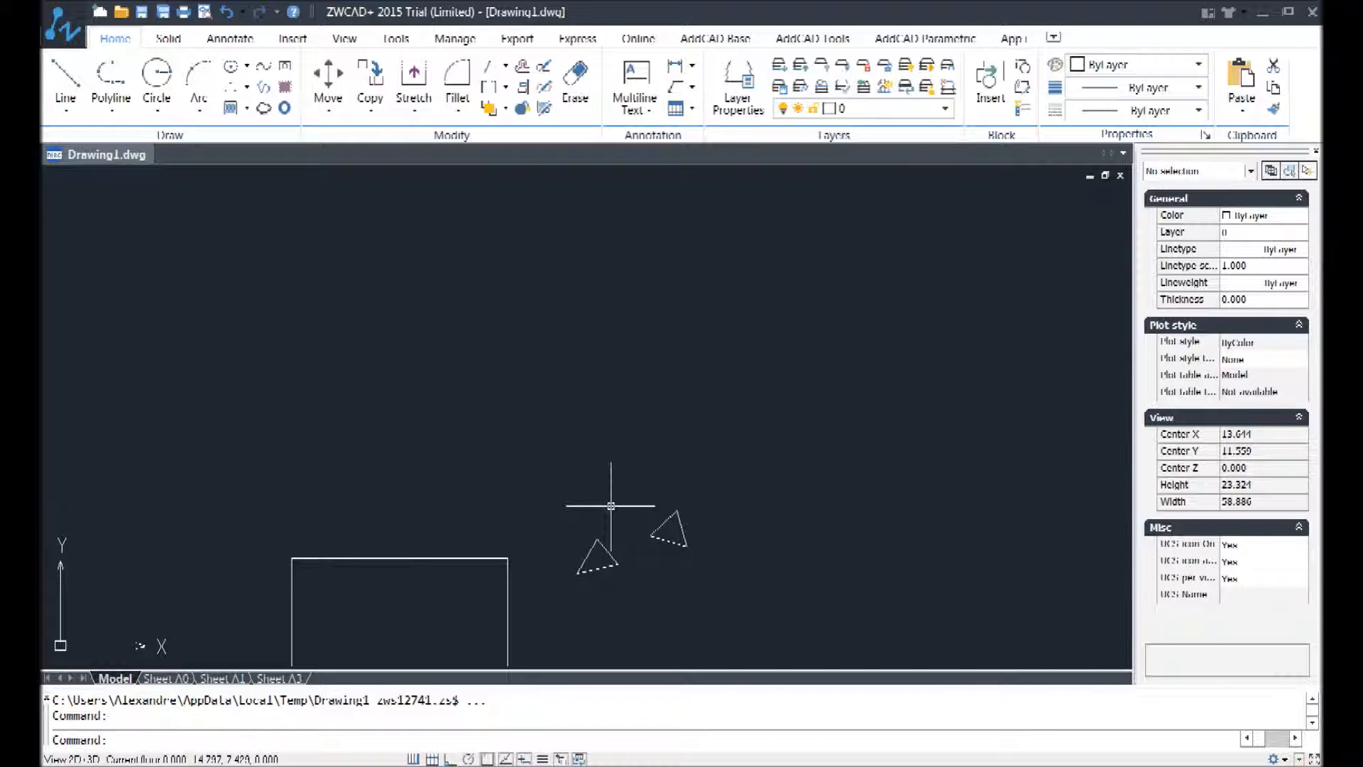
{"action": "left_click", "coordinate": [72, 85]}
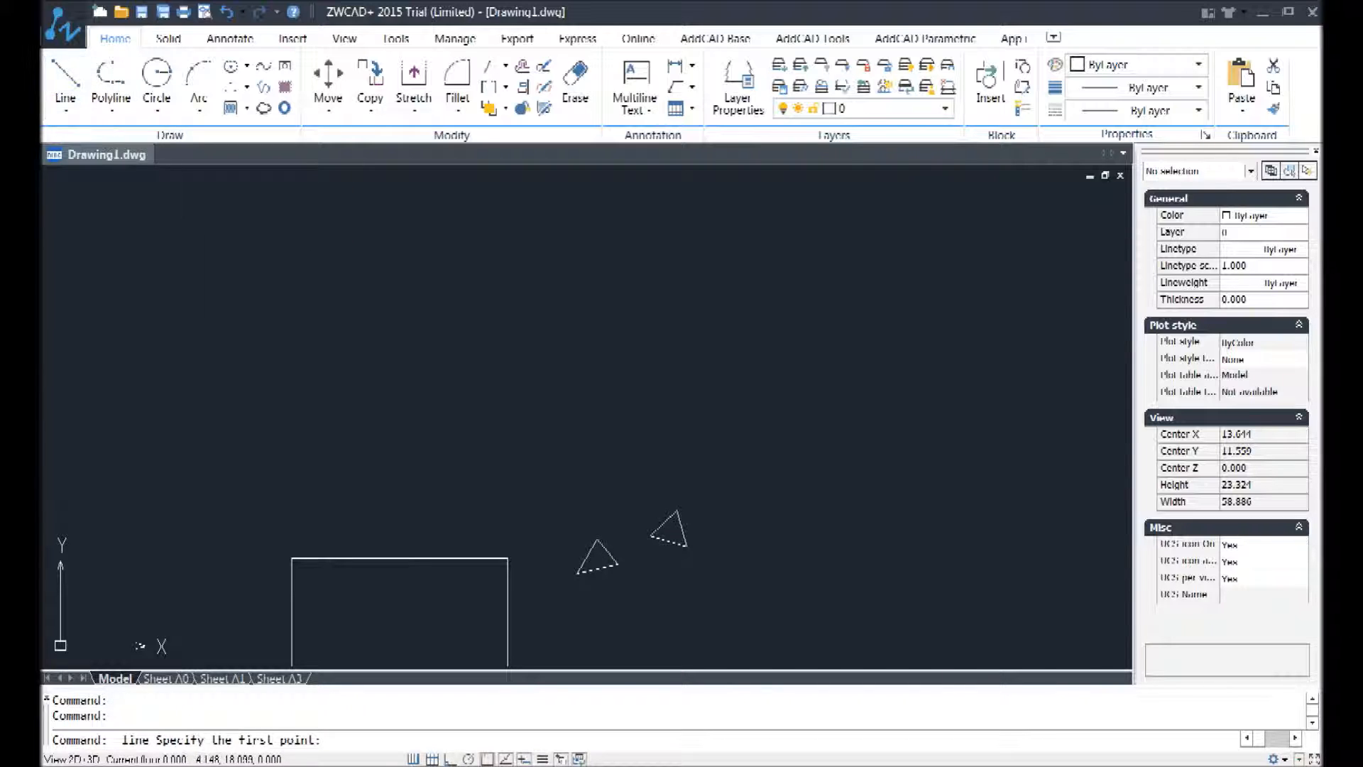
{"action": "left_click", "coordinate": [454, 422]}
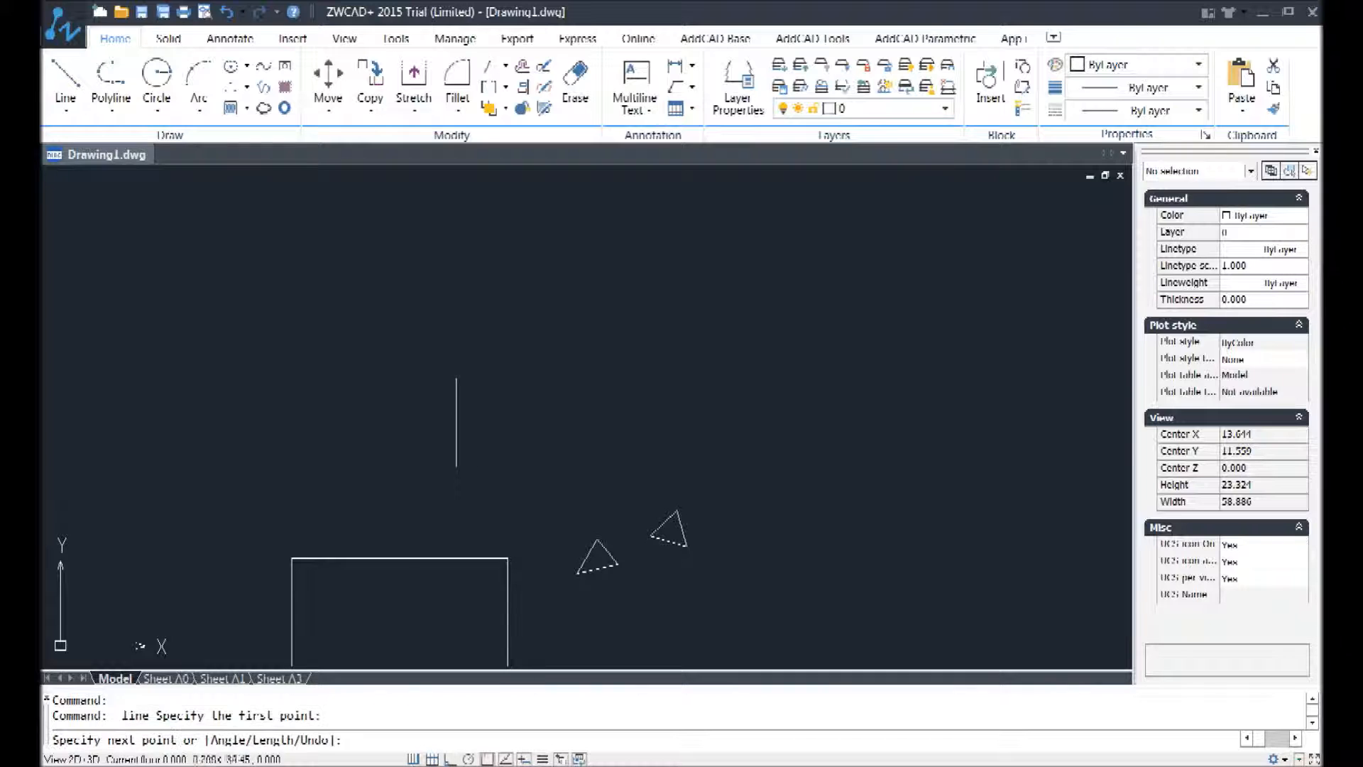
{"action": "mouse_move", "coordinate": [513, 545]}
{"action": "middle_mouse_down"}
{"action": "mouse_move", "coordinate": [594, 367]}
{"action": "mouse_move", "coordinate": [582, 406]}
{"action": "middle_mouse_up"}
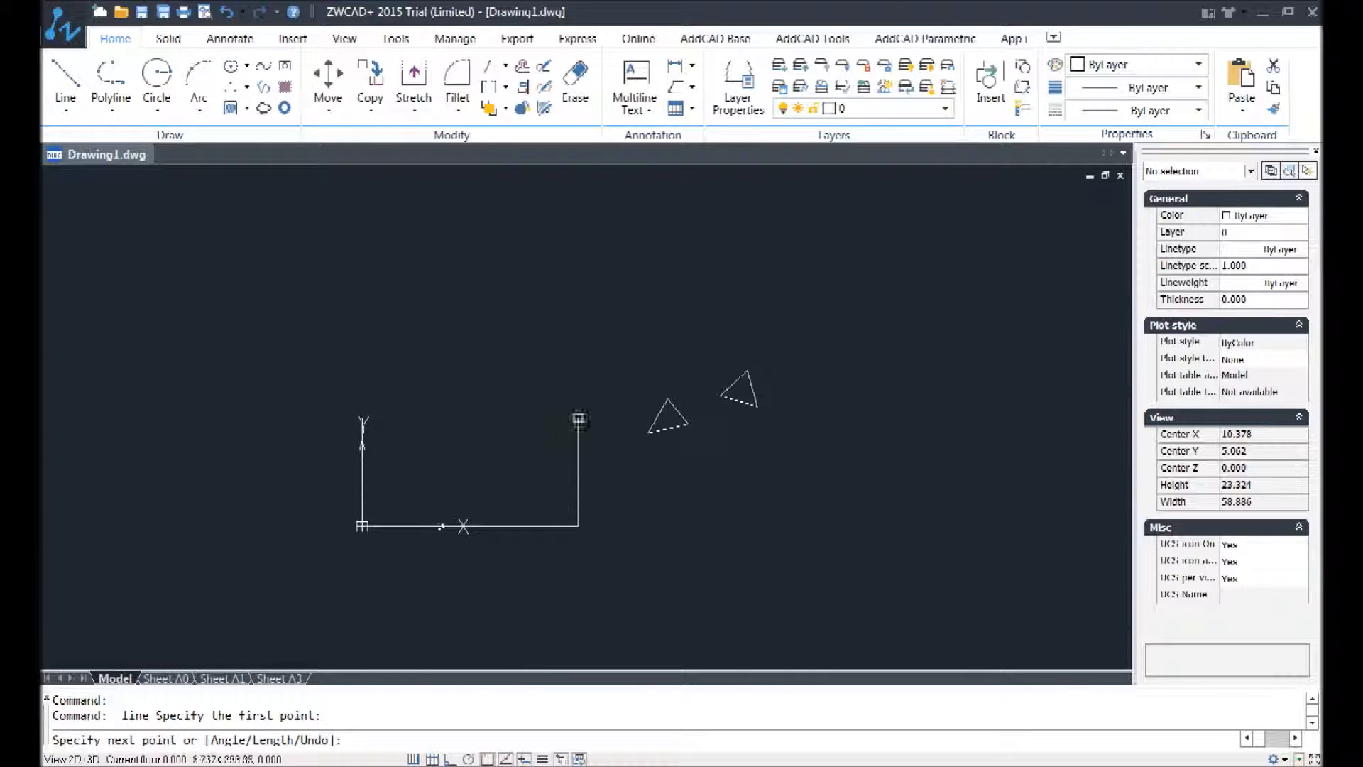
{"action": "middle_click_drag", "start_coordinate": [815, 389], "coordinate": [775, 448]}
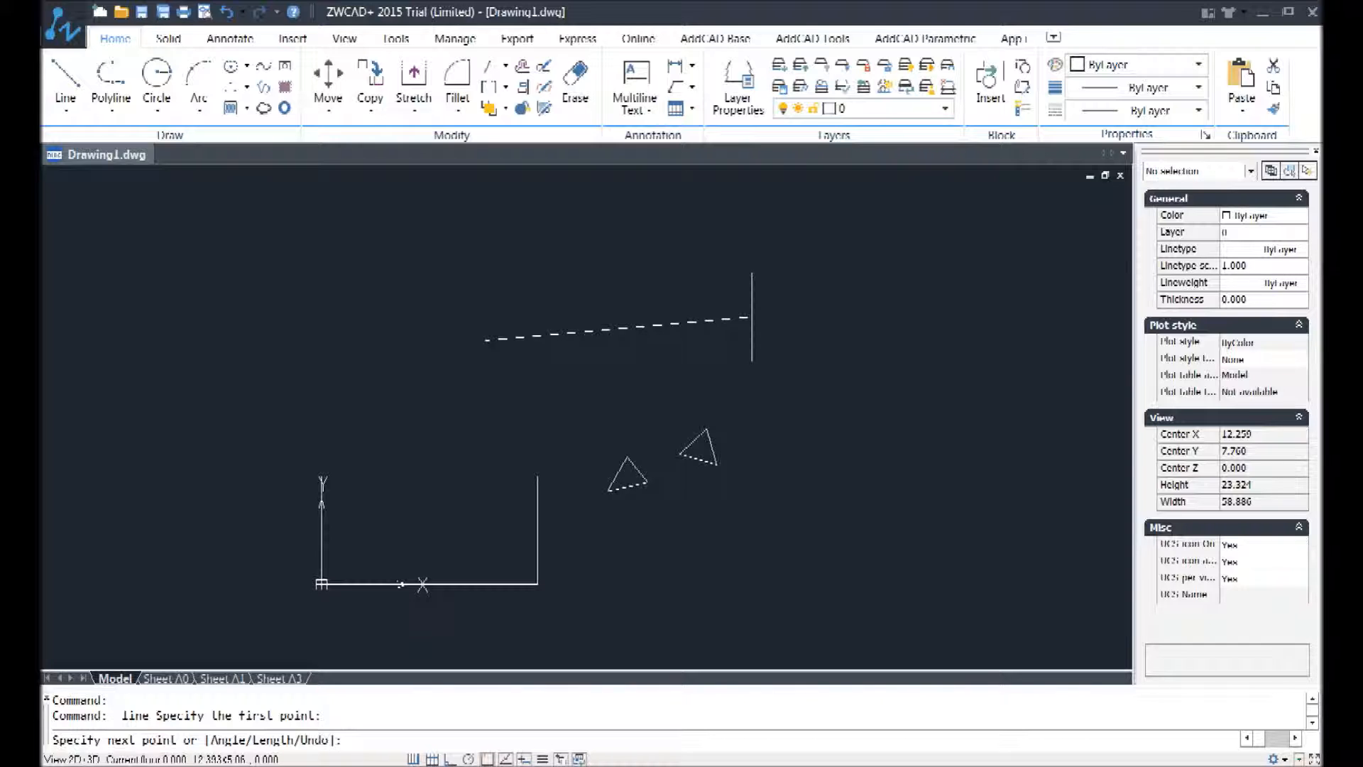
{"action": "type", "text": "@10,0"}
{"action": "key", "text": "Return"}
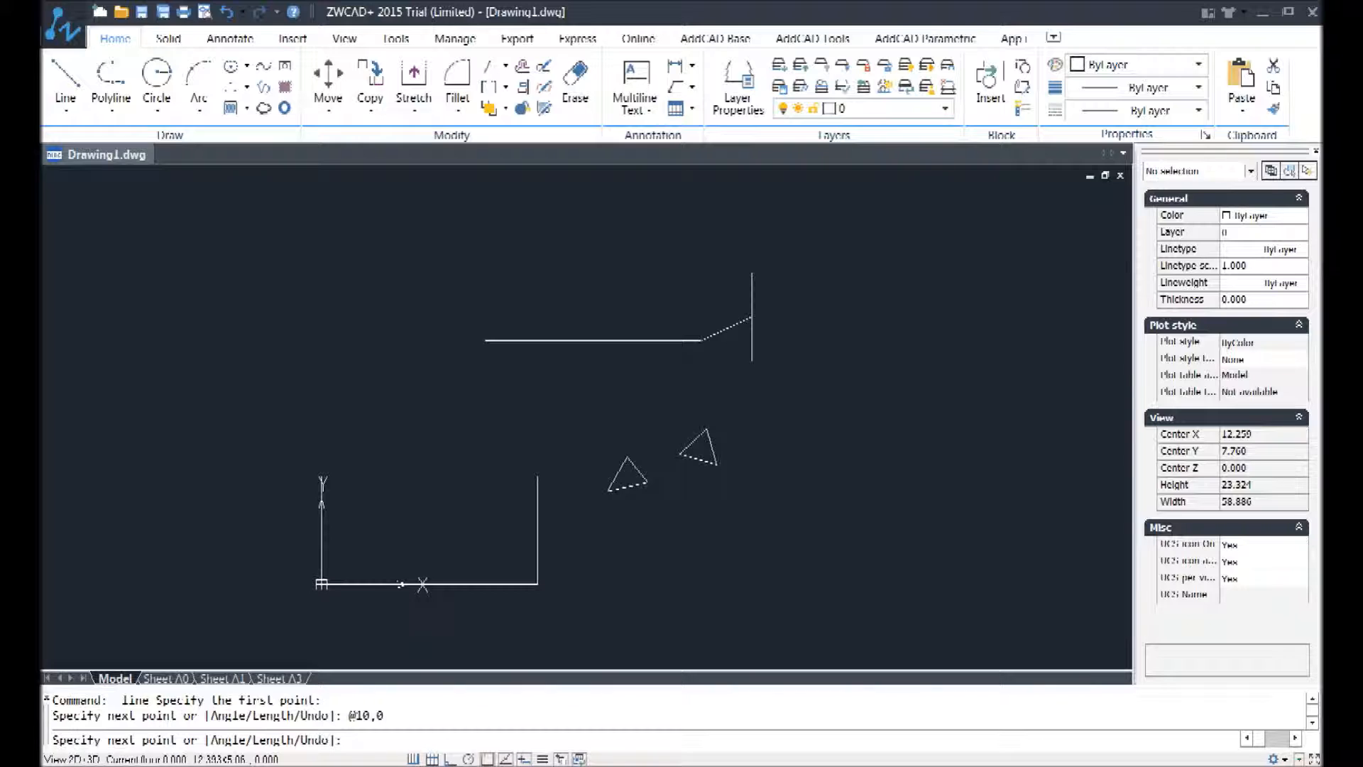
Step: Continue the line with a vertical segment to the relative coordinate @0,2.5
{"action": "type", "text": "@0"}
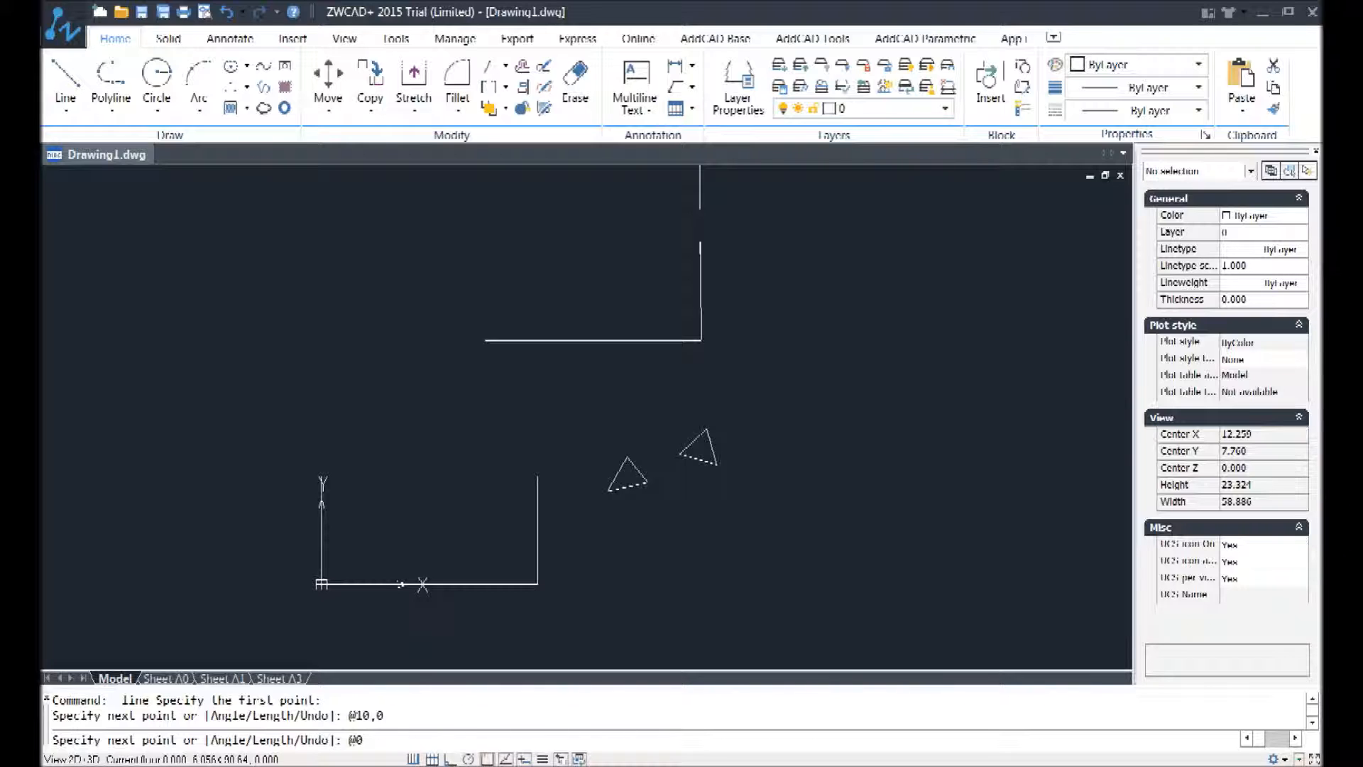
{"action": "type", "text": ",2.5"}
{"action": "key", "text": "Return"}
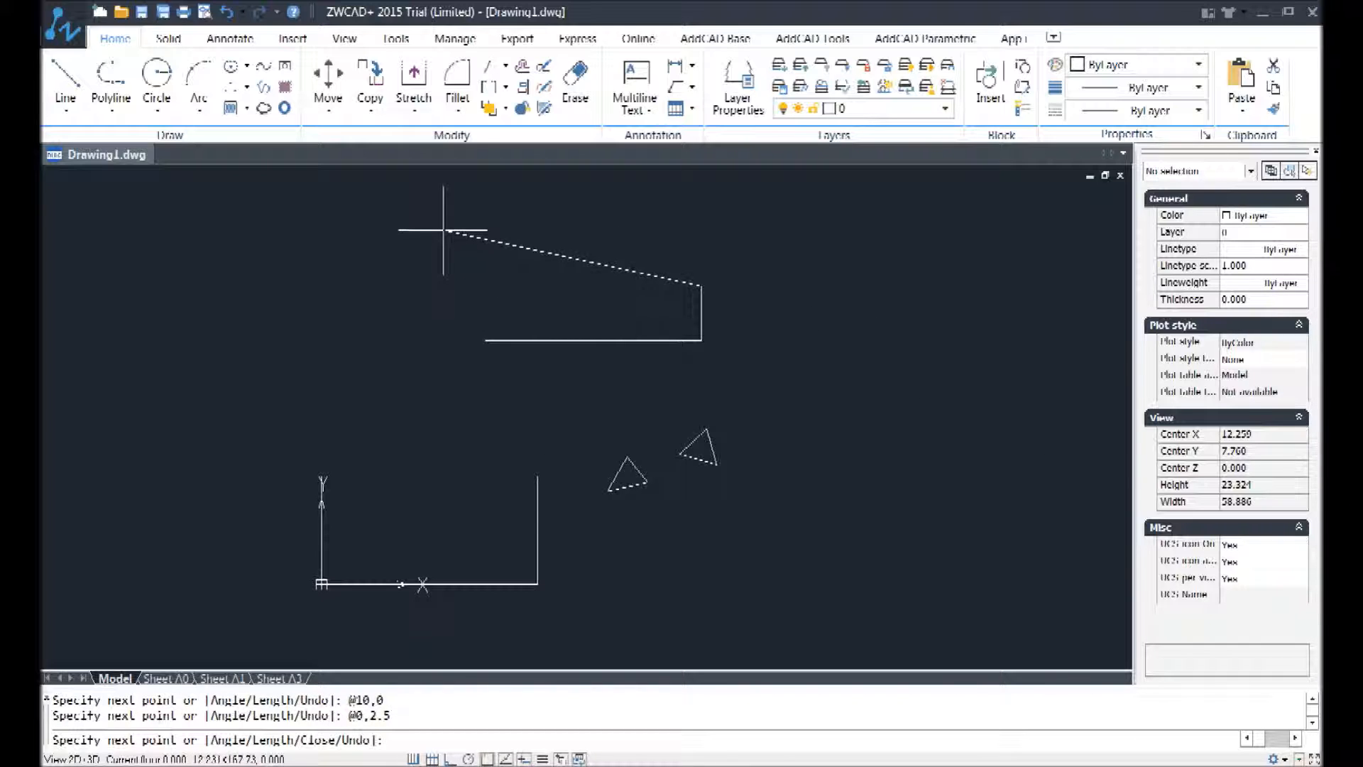
Step: Add the upper edge with the relative coordinate @-10,0 and complete the second rectangle with the Close option, c
{"action": "type", "text": "@"}
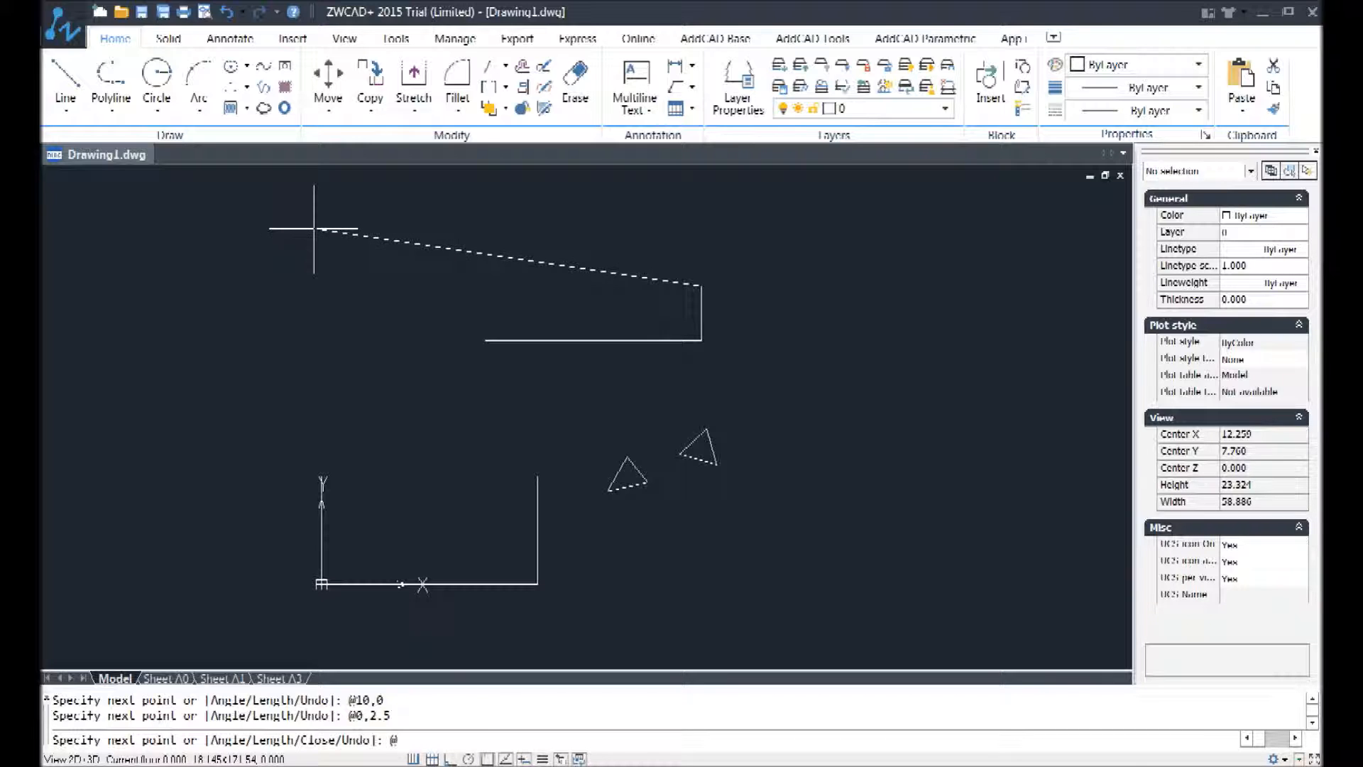
{"action": "type", "text": "-10,0"}
{"action": "key", "text": "Return"}
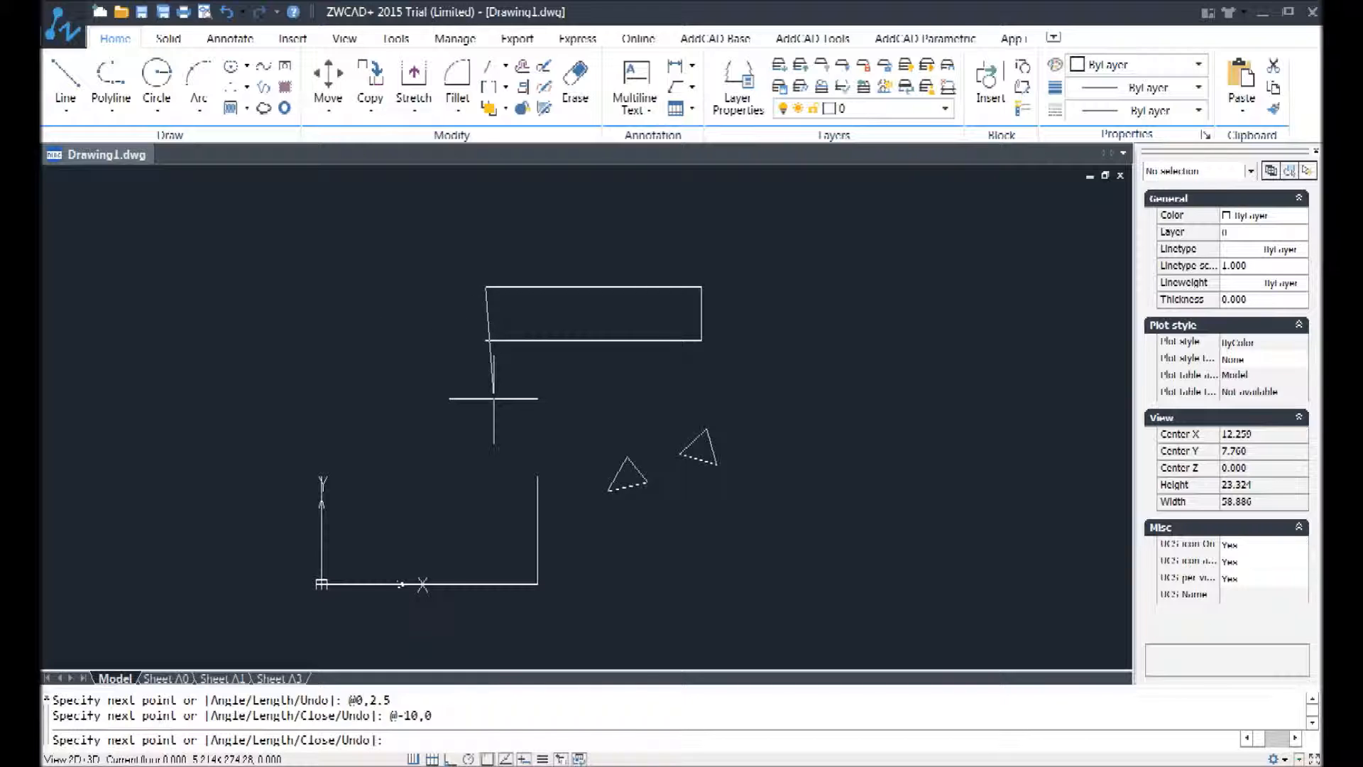
{"action": "key", "text": "Return"}
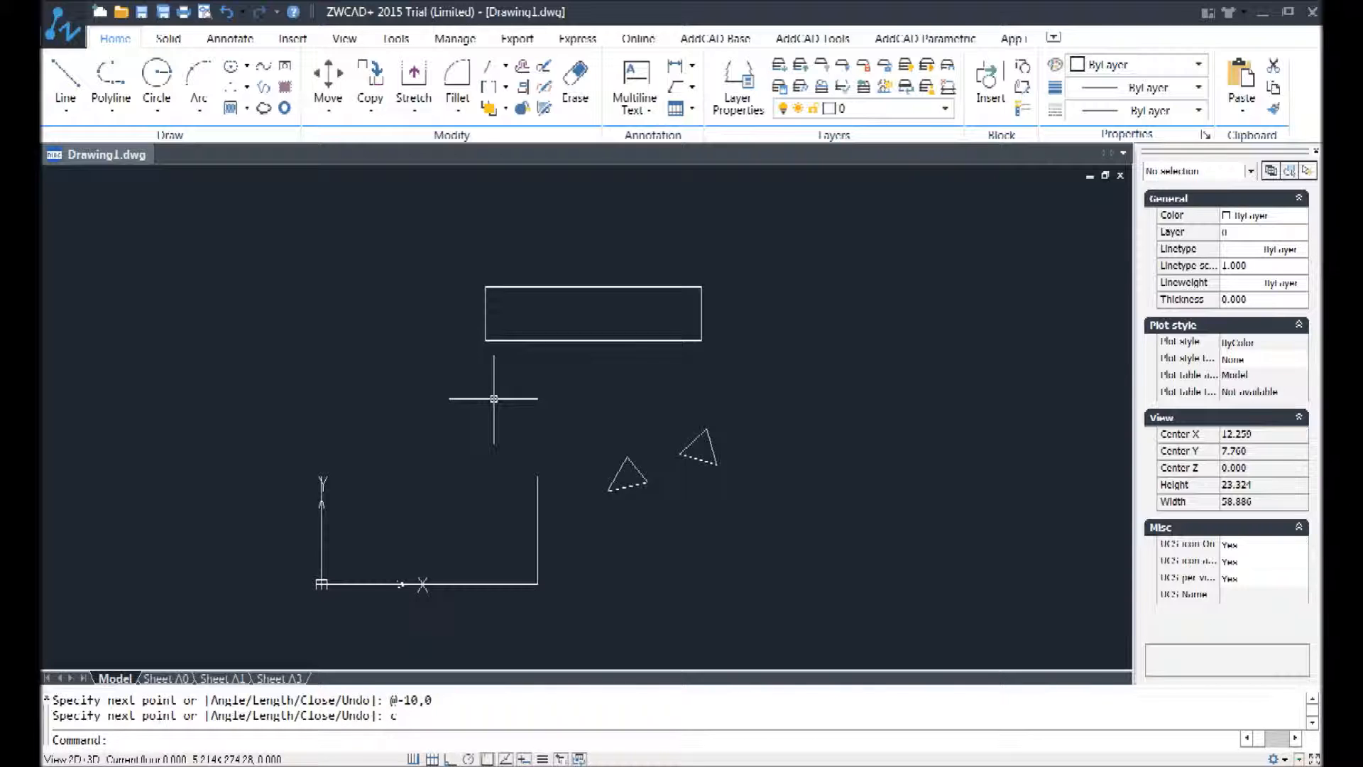
Step: Highlight the -10,0 values and the @ sign of the relative coordinate entry in the command history
{"action": "left_click_drag", "start_coordinate": [432, 700], "coordinate": [402, 702]}
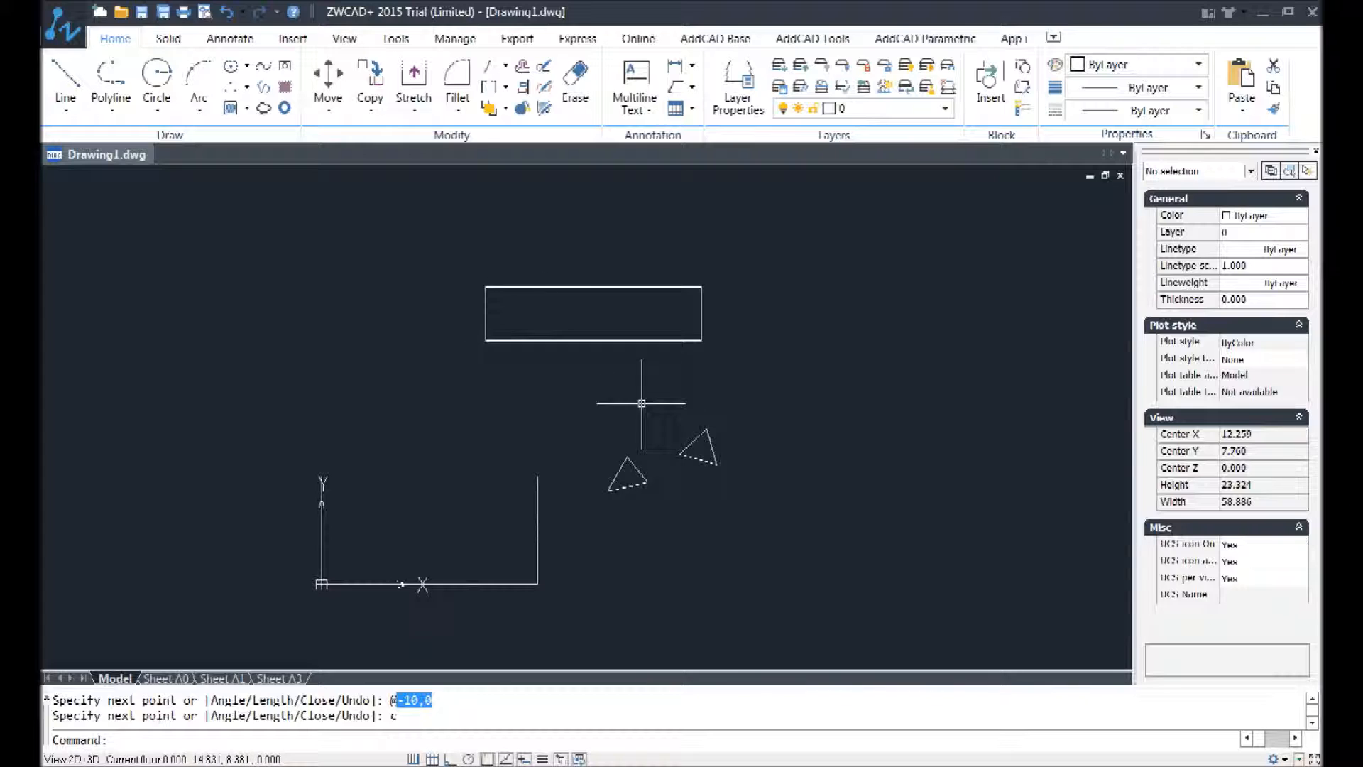
{"action": "left_click_drag", "start_coordinate": [391, 712], "coordinate": [398, 700]}
{"action": "left_click", "coordinate": [397, 702]}
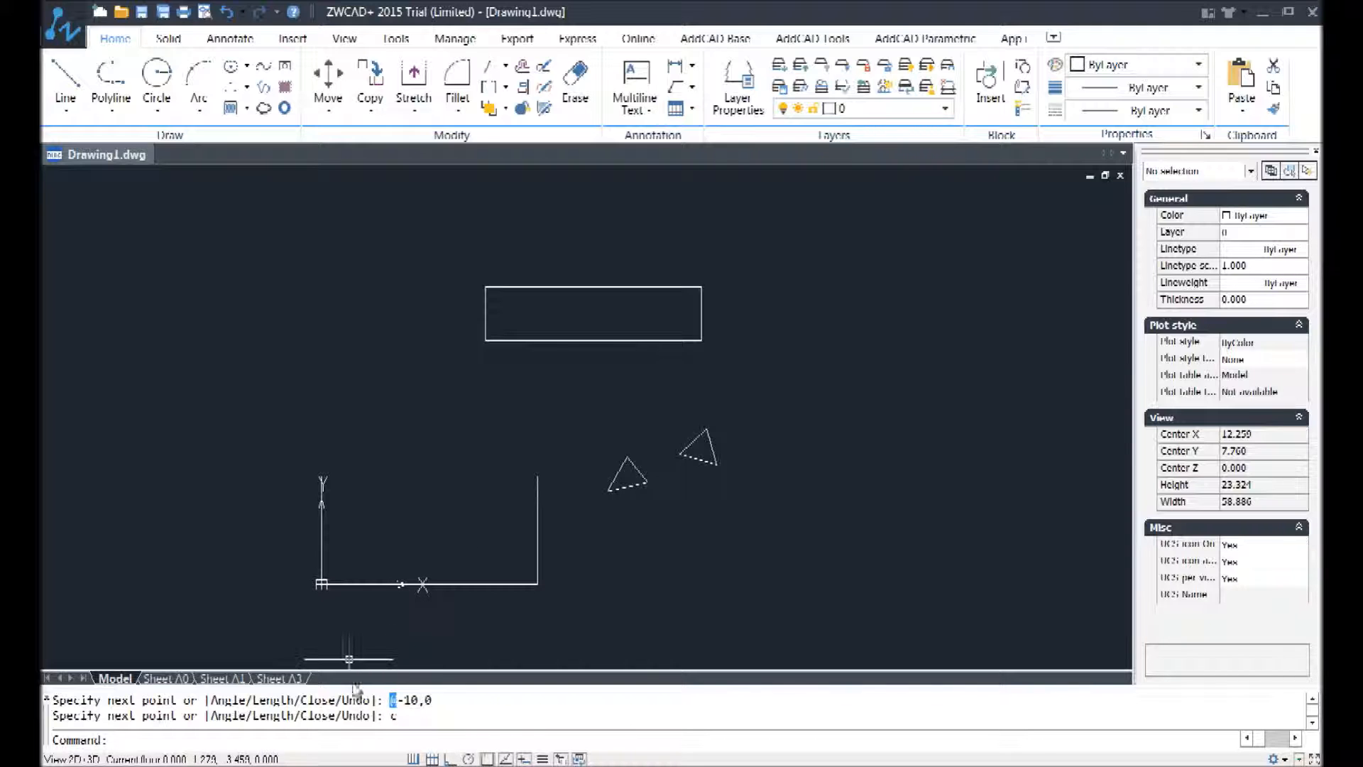
Step: Fit the whole drawing in view using the Zoom command's Extents option, e
{"action": "scroll", "coordinate": [686, 489], "scroll_direction": "down", "scroll_amount": 8}
{"action": "scroll", "coordinate": [809, 427], "scroll_direction": "up", "scroll_amount": 6}
{"action": "type", "text": "z"}
{"action": "key", "text": "Return"}
{"action": "type", "text": "e"}
{"action": "key", "text": "Return"}
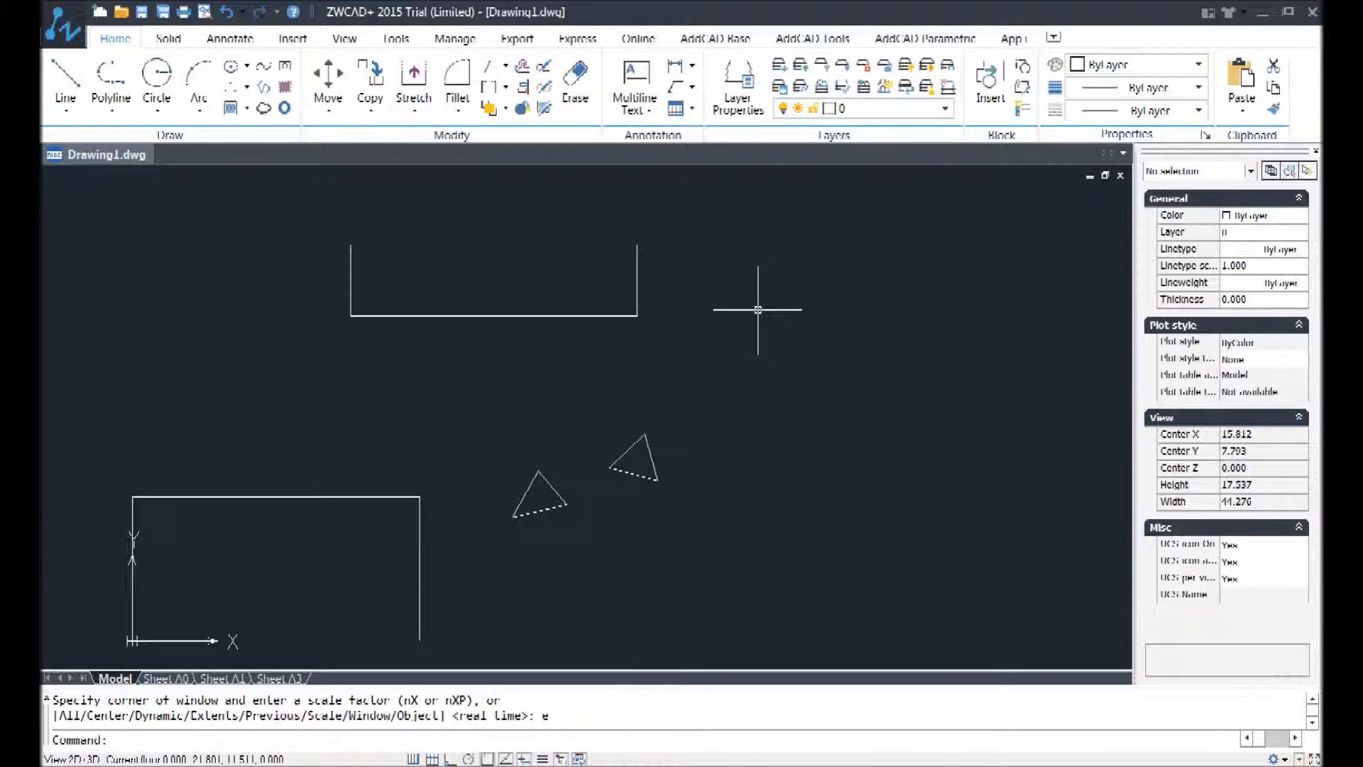
Step: Draw two connected 10-unit line segments to the right of the triangles, the first aimed steeply upward and the second steeply downward
{"action": "type", "text": "l"}
{"action": "key", "text": "Return"}
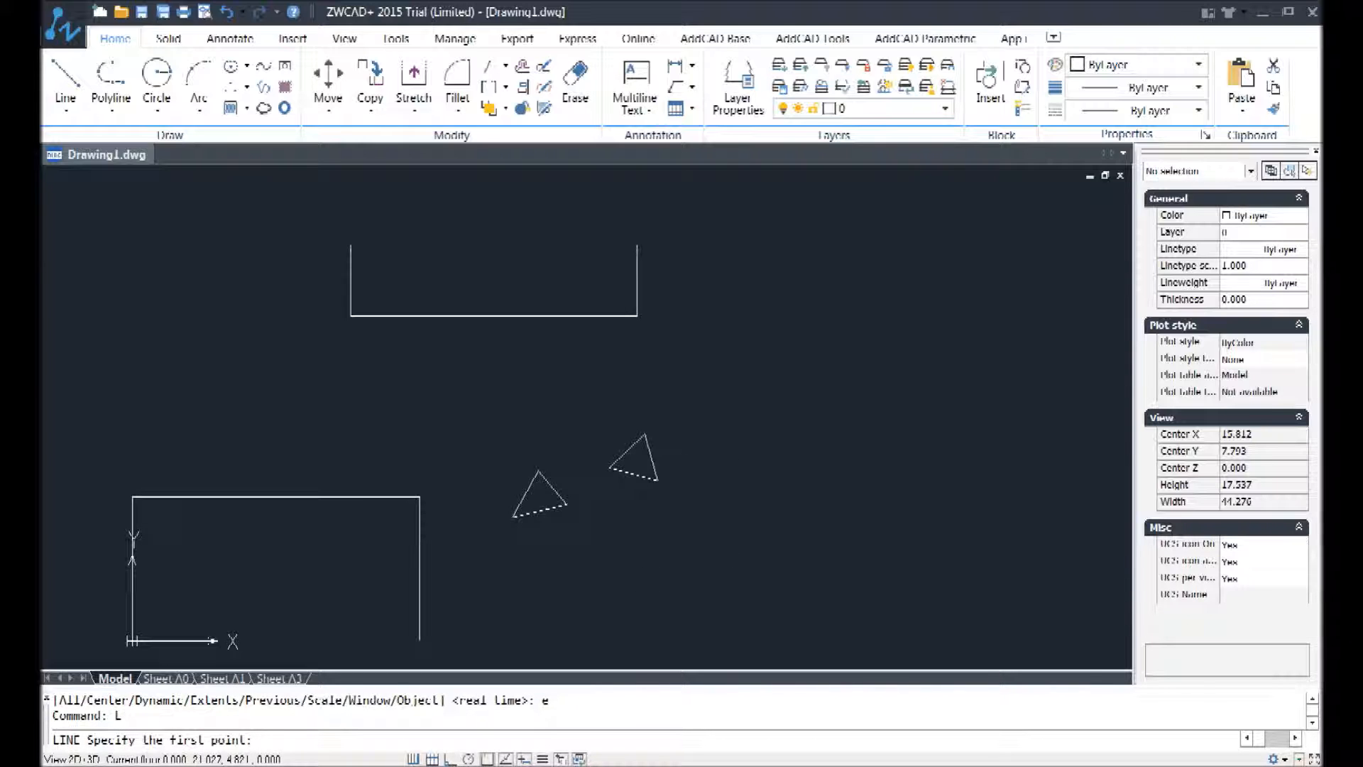
{"action": "left_click", "coordinate": [735, 502]}
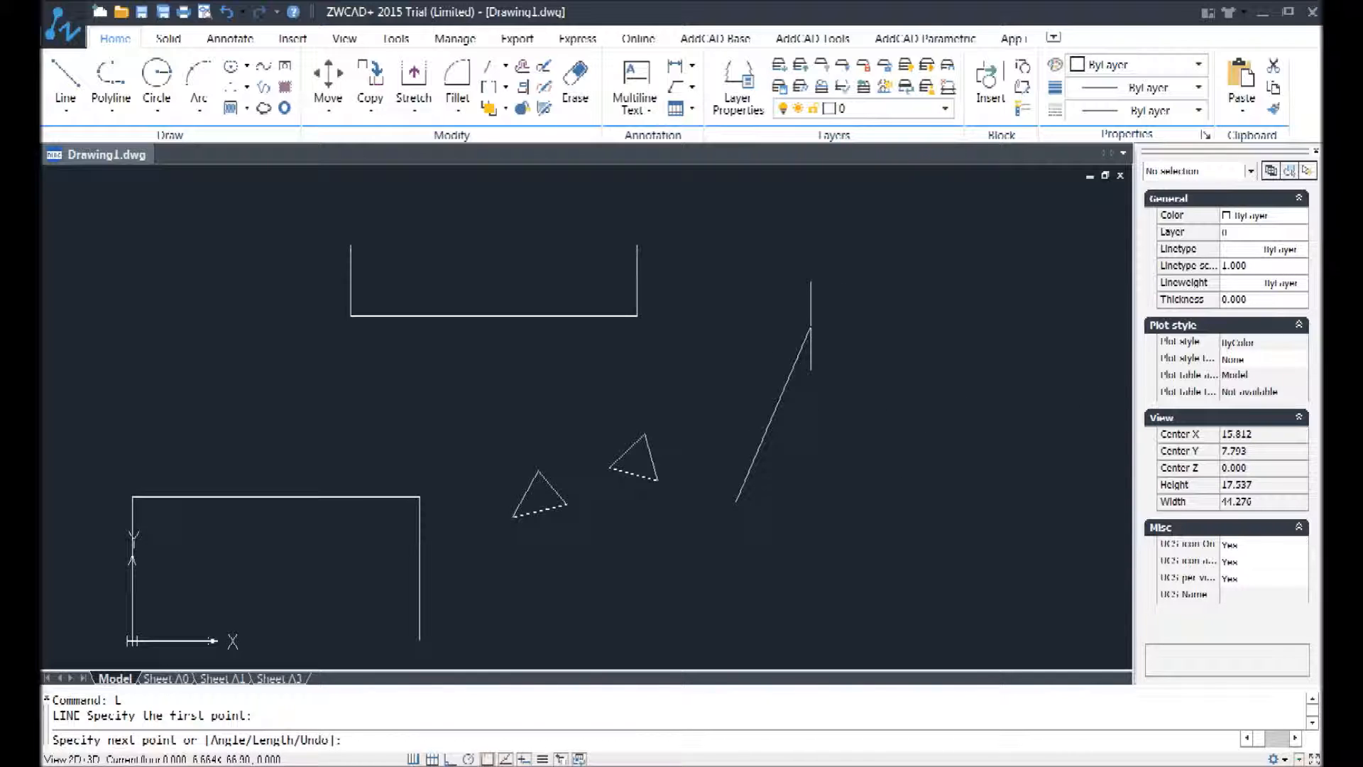
{"action": "type", "text": "10"}
{"action": "key", "text": "Return"}
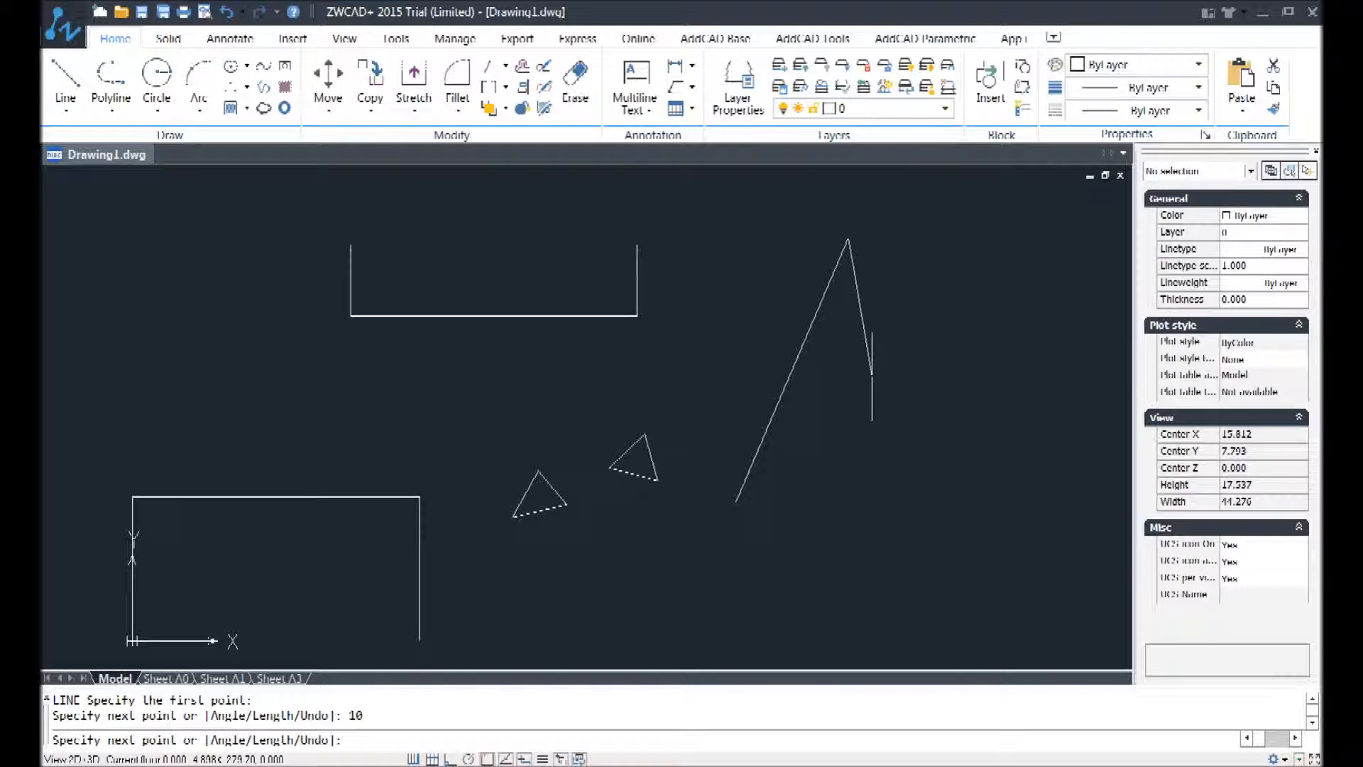
{"action": "type", "text": "10"}
{"action": "key", "text": "Return"}
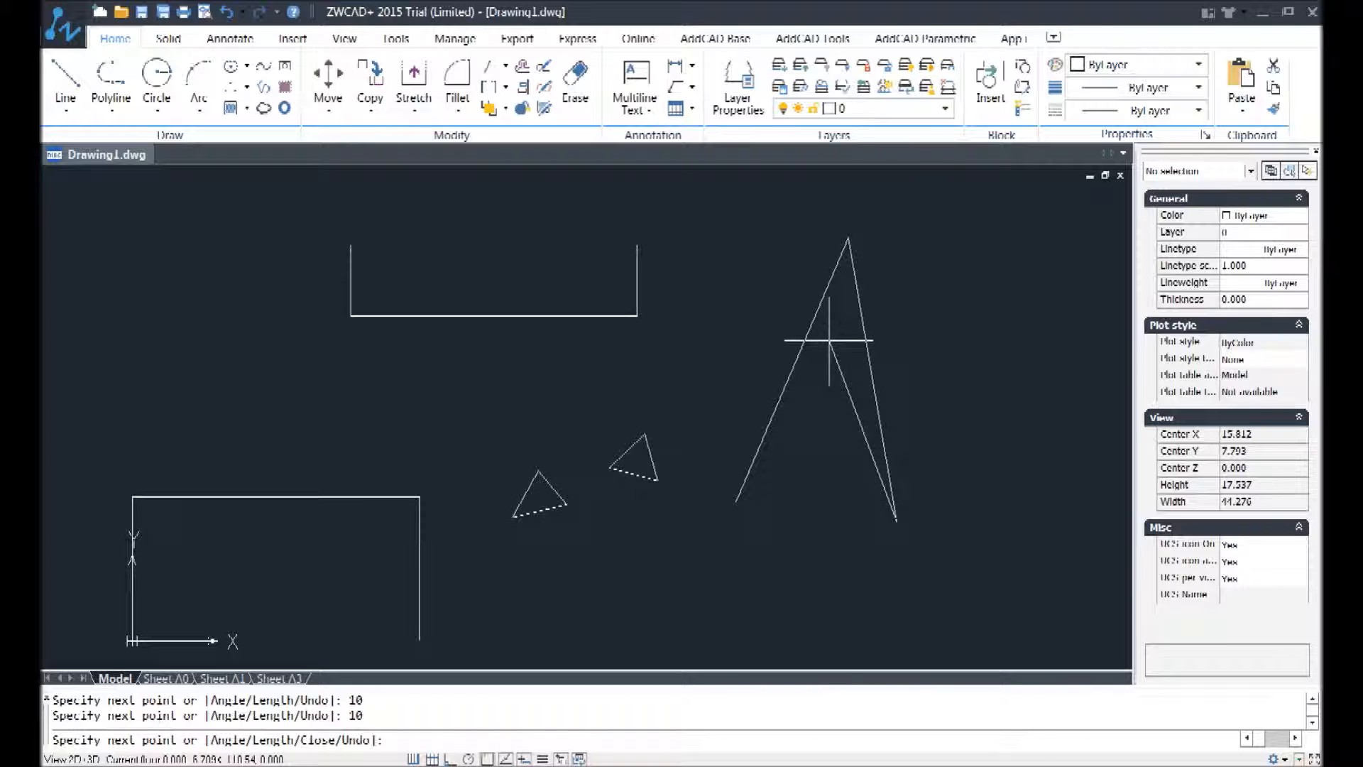
Step: Continue the line with the Length option set to 5, picking an angle of about 58° on screen
{"action": "right_click", "coordinate": [572, 378]}
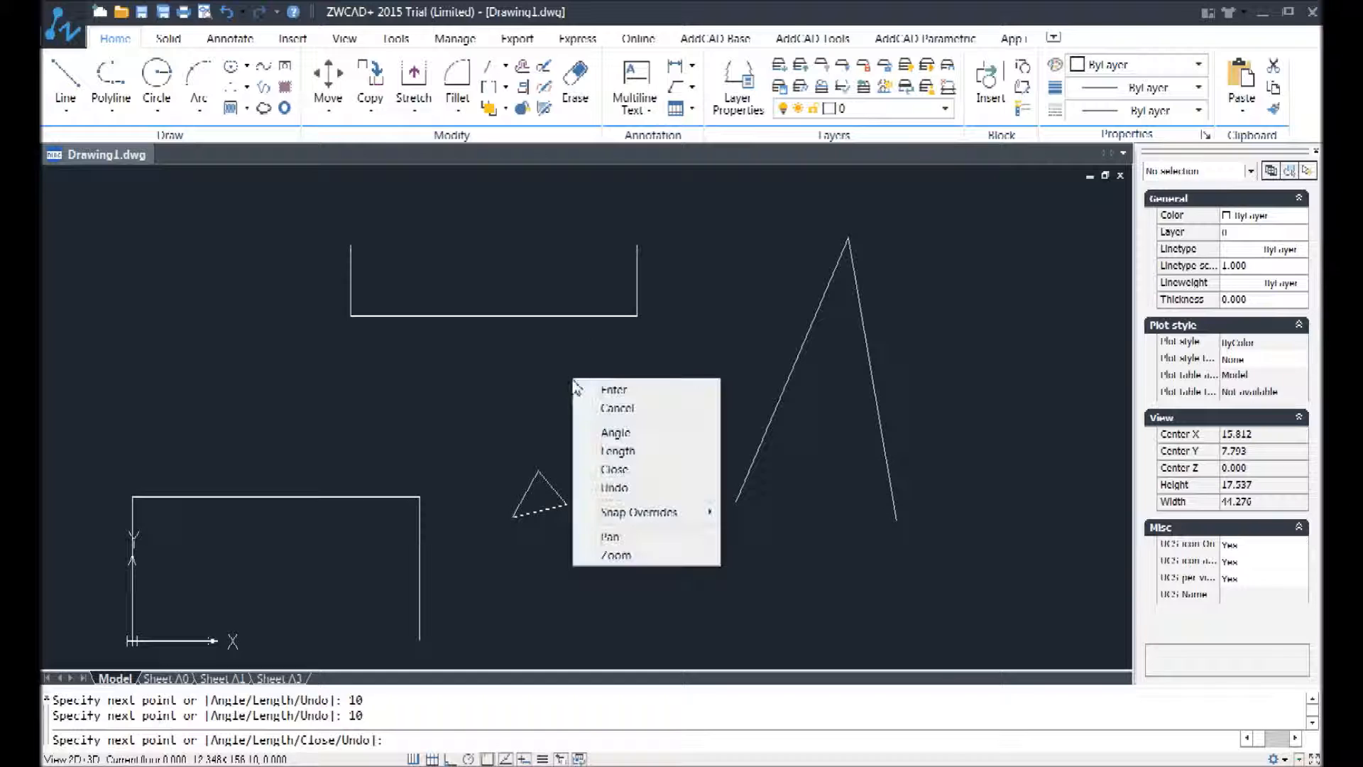
{"action": "left_click", "coordinate": [640, 456]}
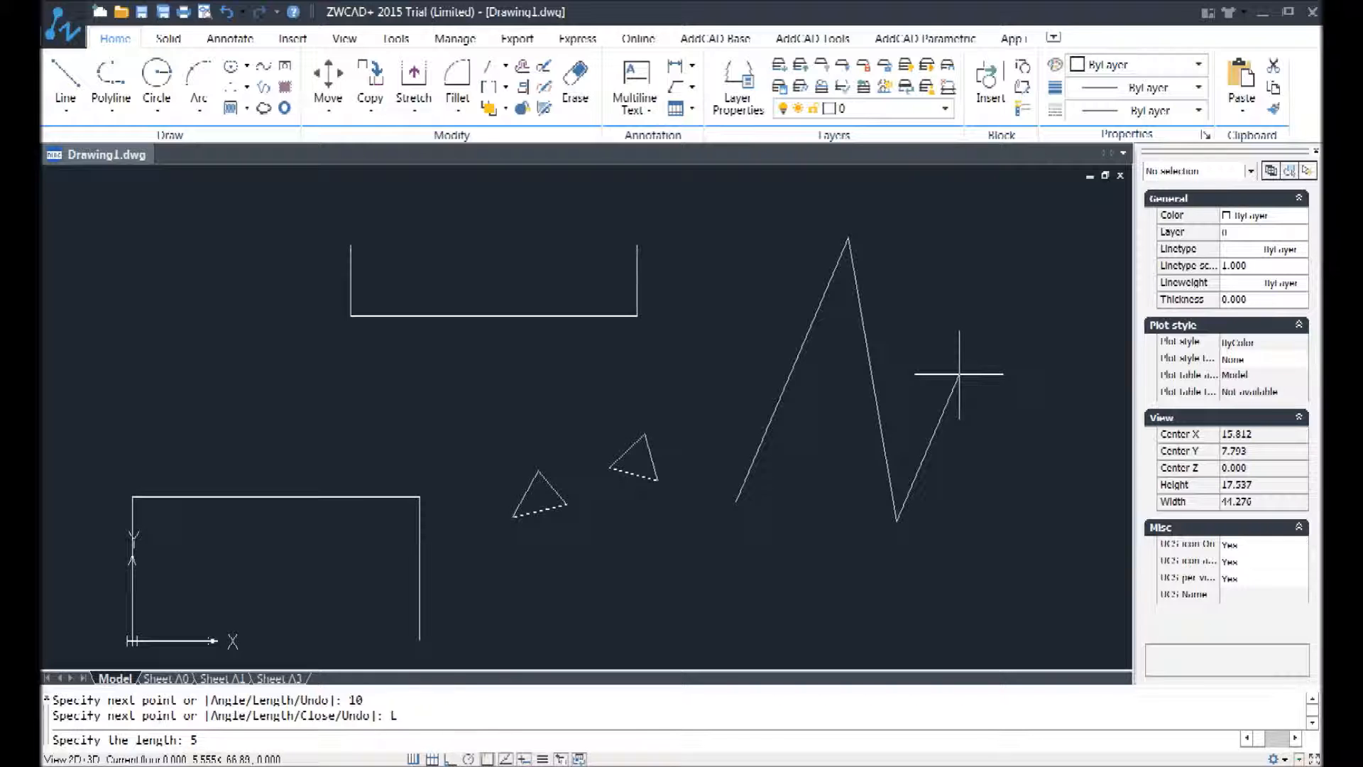
{"action": "key", "text": "Return"}
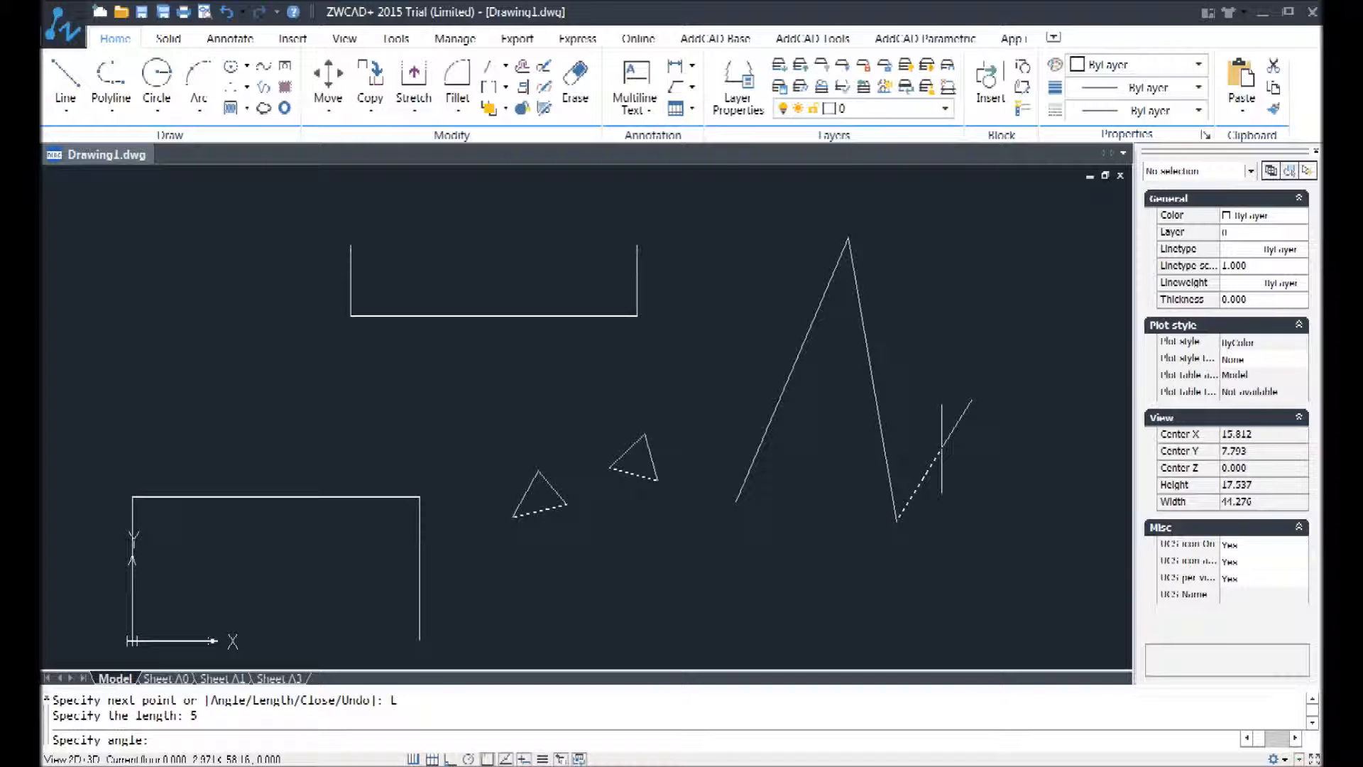
{"action": "left_click", "coordinate": [941, 448]}
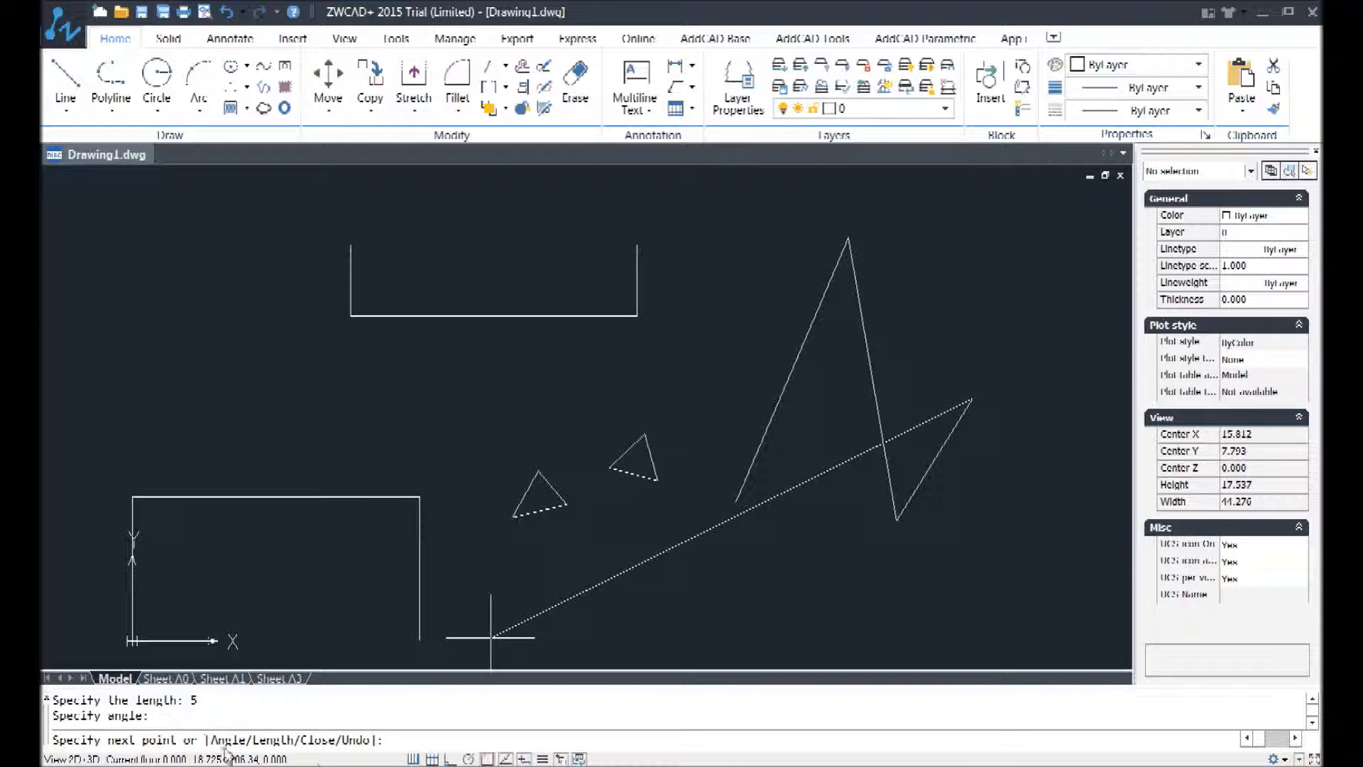
Step: Add five freehand segments to the line, looping around to the right and ending below the two triangles
{"action": "left_click", "coordinate": [900, 328]}
{"action": "left_click", "coordinate": [959, 299]}
{"action": "left_click", "coordinate": [1065, 379]}
{"action": "left_click", "coordinate": [963, 492]}
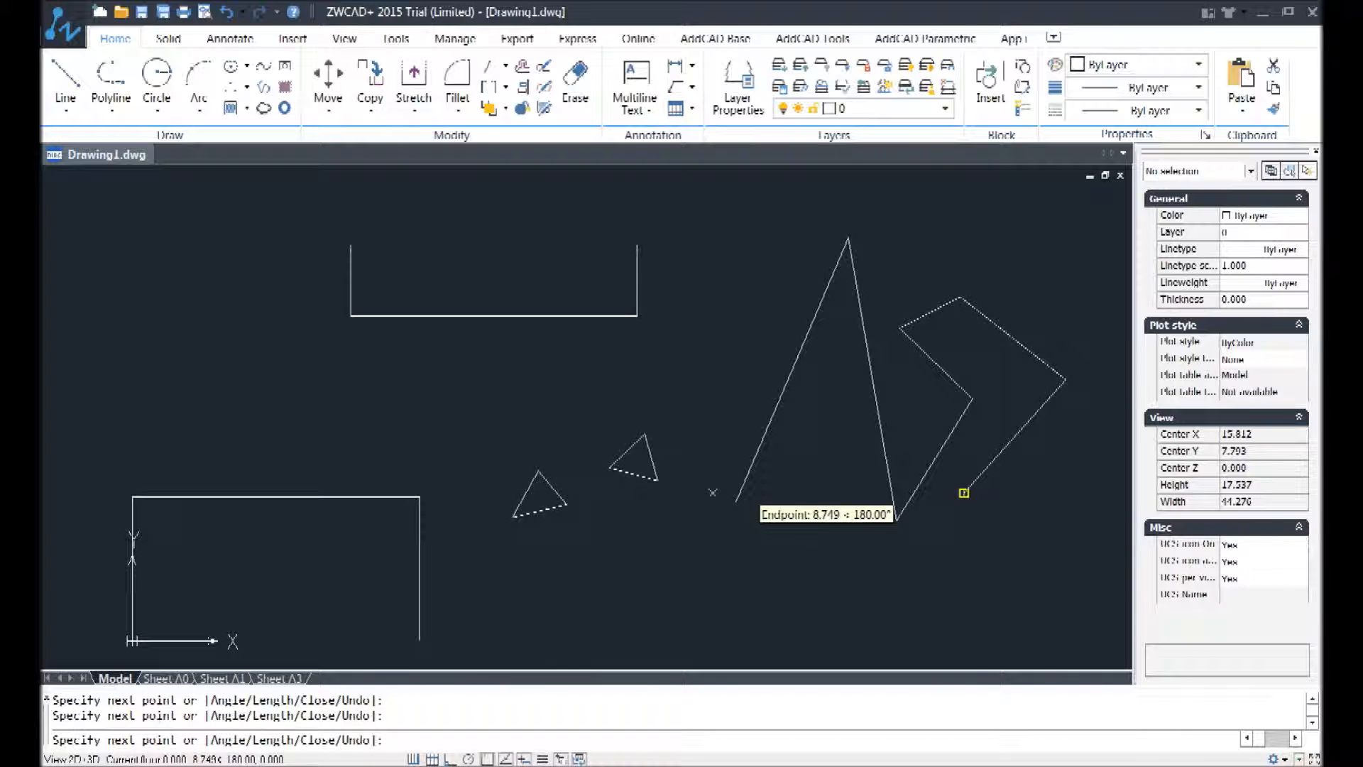
{"action": "left_click", "coordinate": [577, 596]}
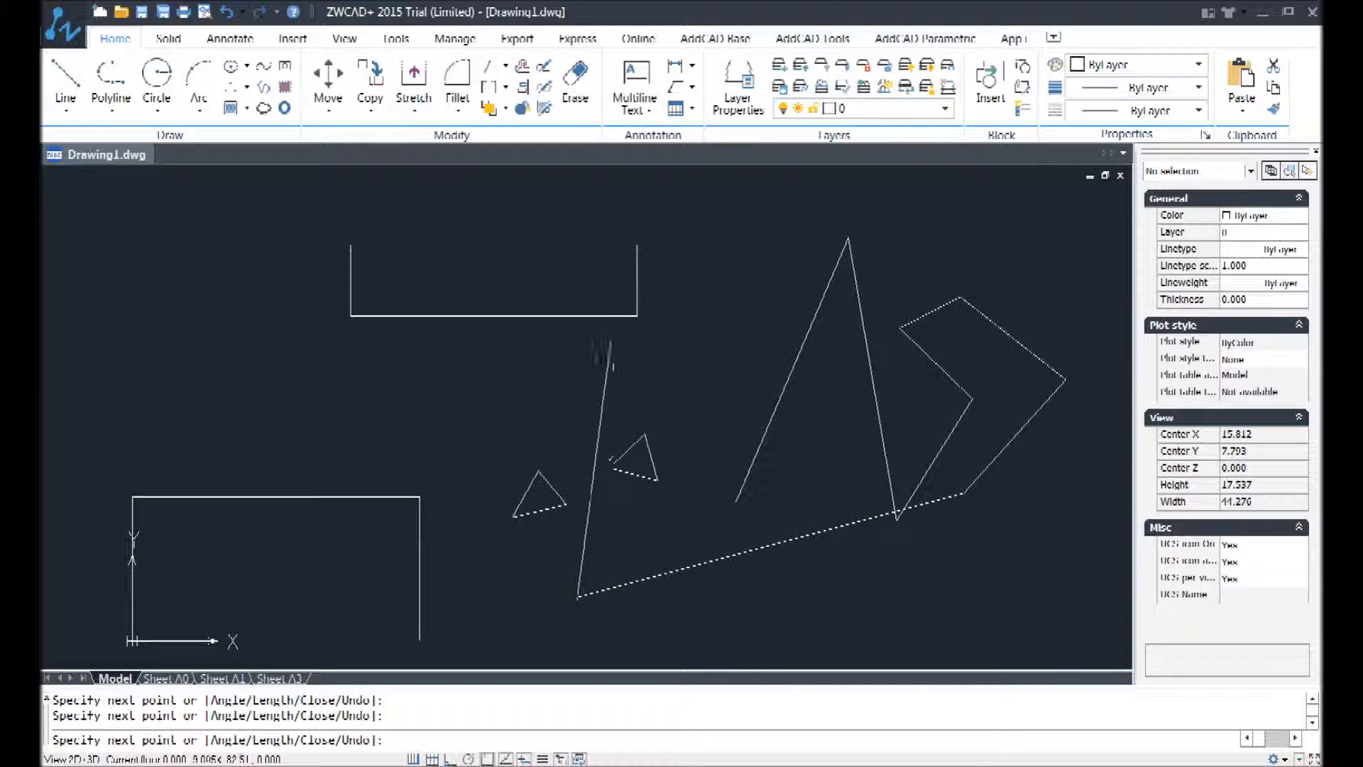
Step: Add a vertical segment below the triangles using the Length option with length 5 and angle 90
{"action": "right_click", "coordinate": [552, 396]}
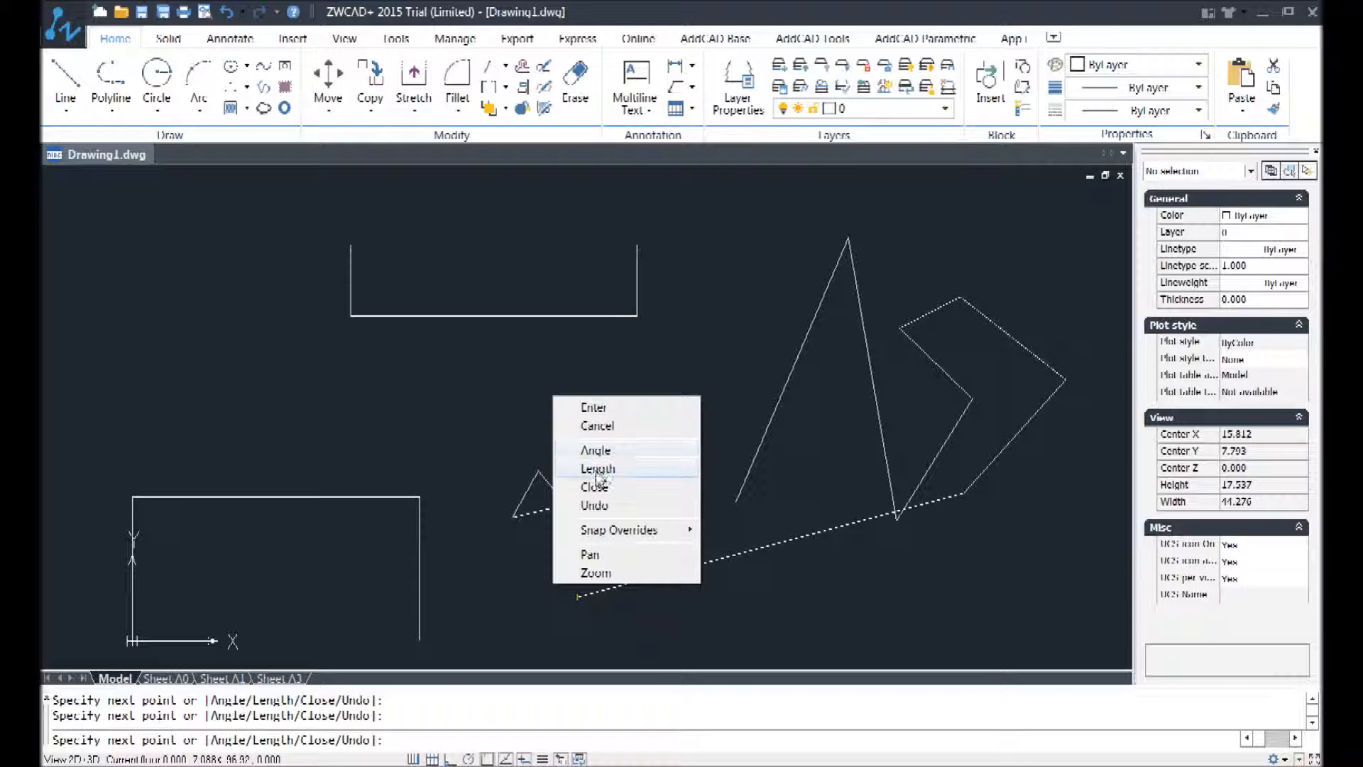
{"action": "left_click", "coordinate": [597, 468]}
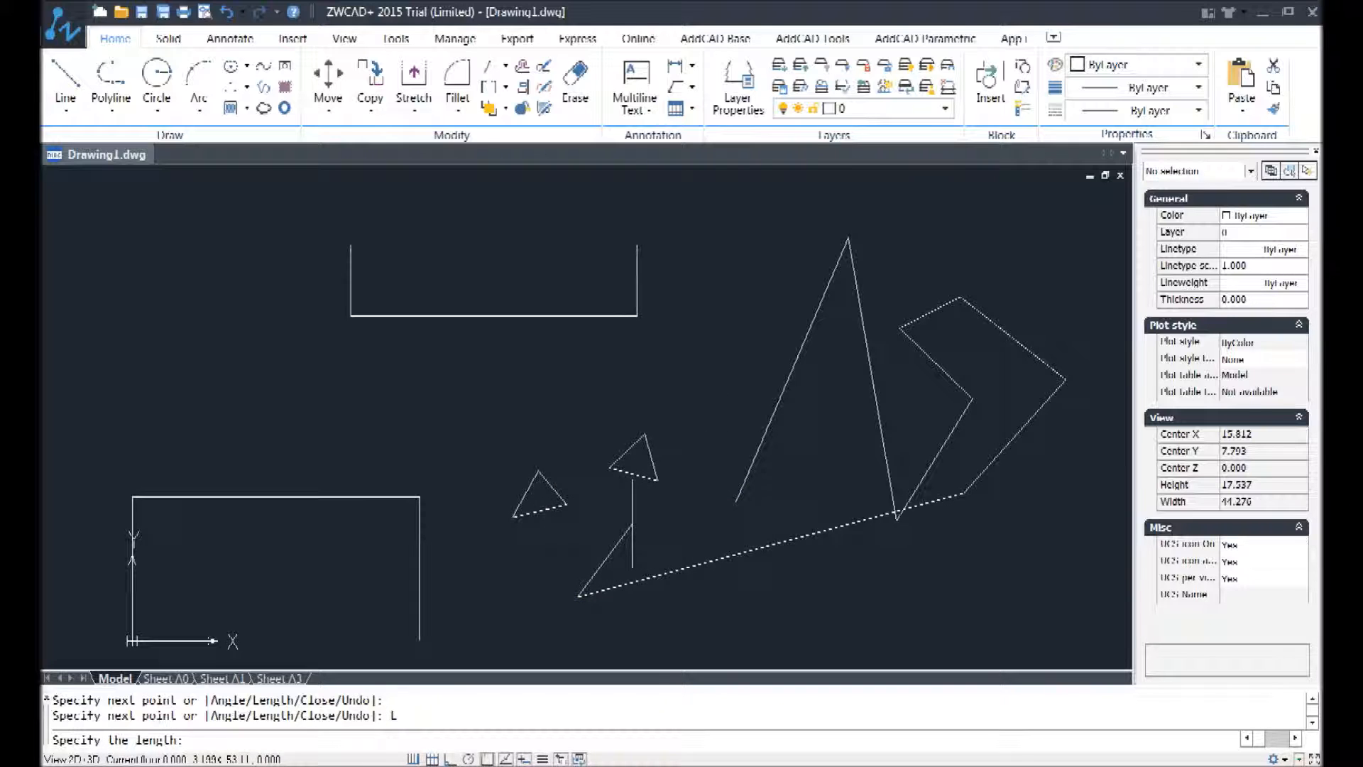
{"action": "key", "text": "Return"}
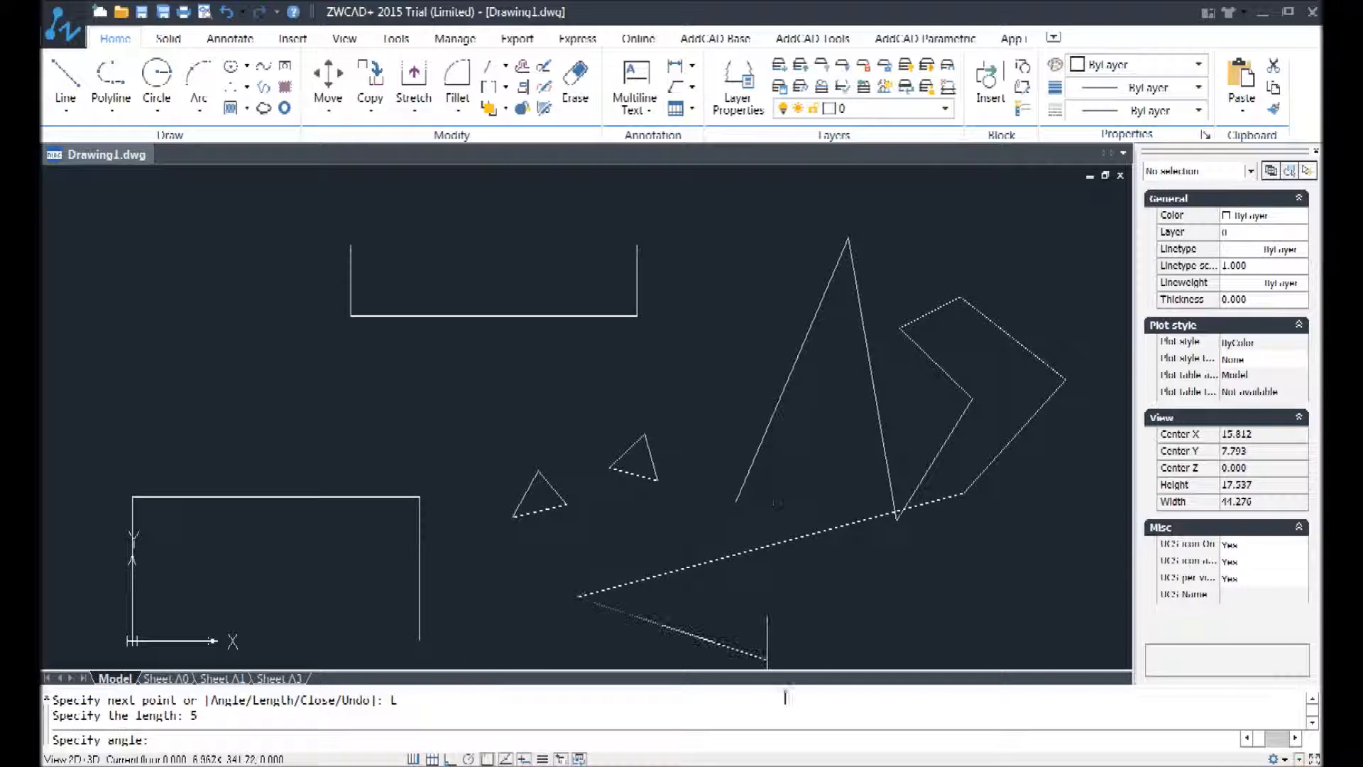
{"action": "scroll", "coordinate": [806, 608], "scroll_direction": "down", "scroll_amount": 2}
{"action": "middle_click_drag", "start_coordinate": [806, 608], "coordinate": [854, 476]}
{"action": "scroll", "coordinate": [788, 472], "scroll_direction": "up", "scroll_amount": 3}
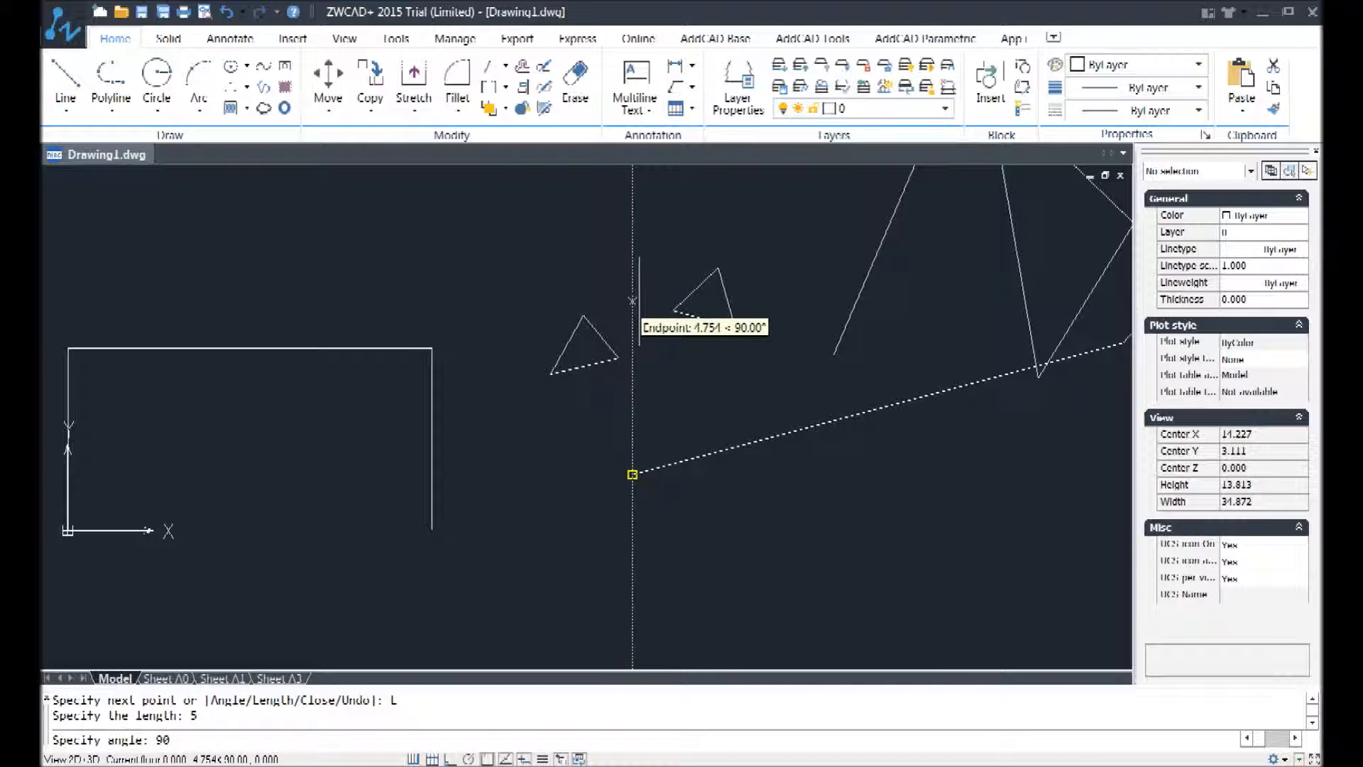
{"action": "key", "text": "Return"}
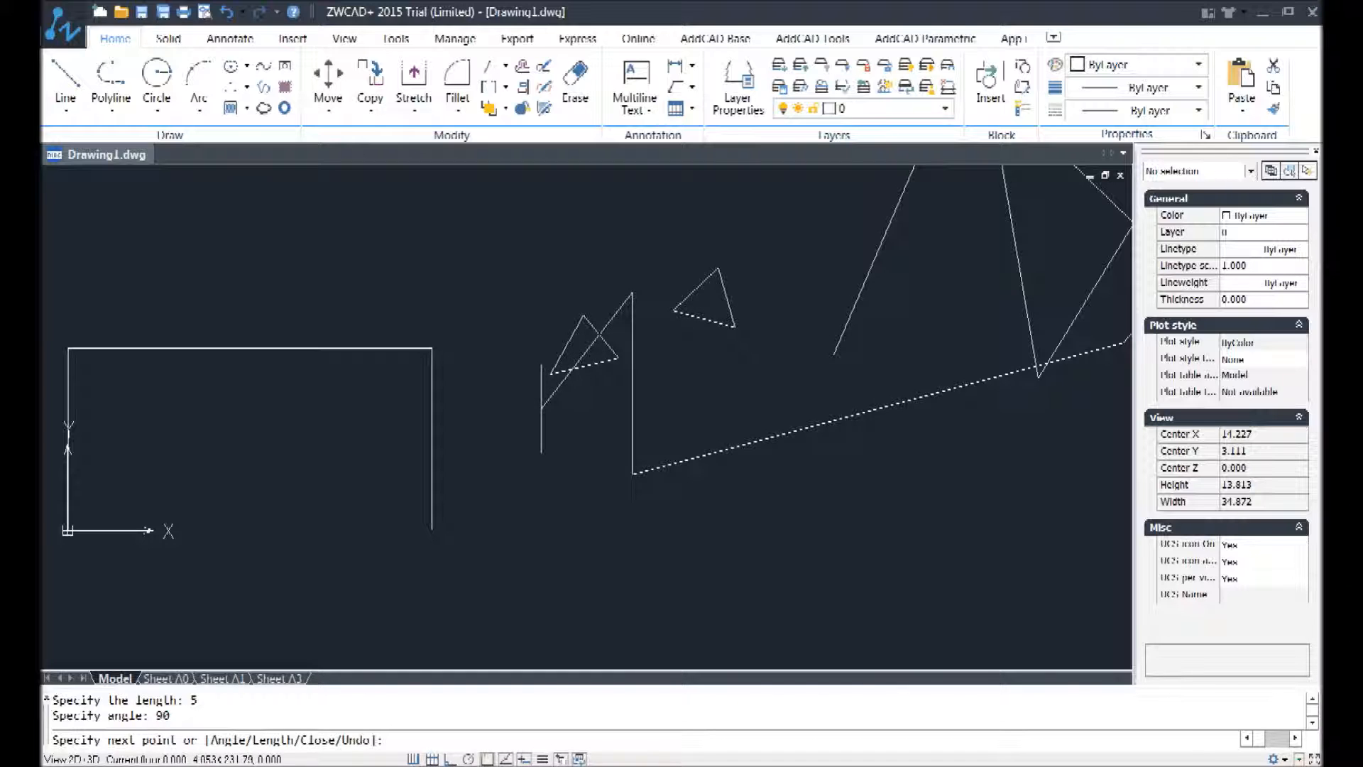
Step: Add a line segment from the top of the vertical segment using the Angle option with angle 30 and length 5
{"action": "right_click", "coordinate": [715, 383]}
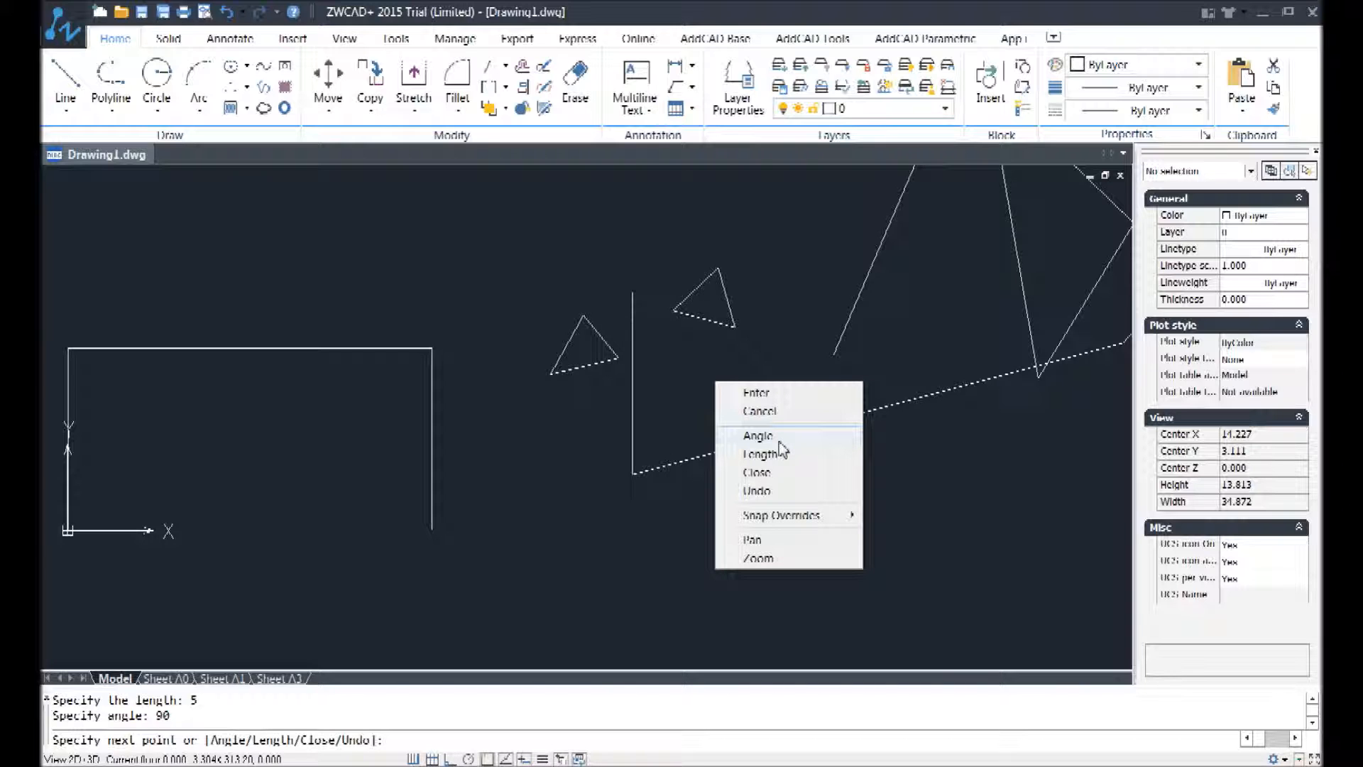
{"action": "left_click", "coordinate": [779, 437]}
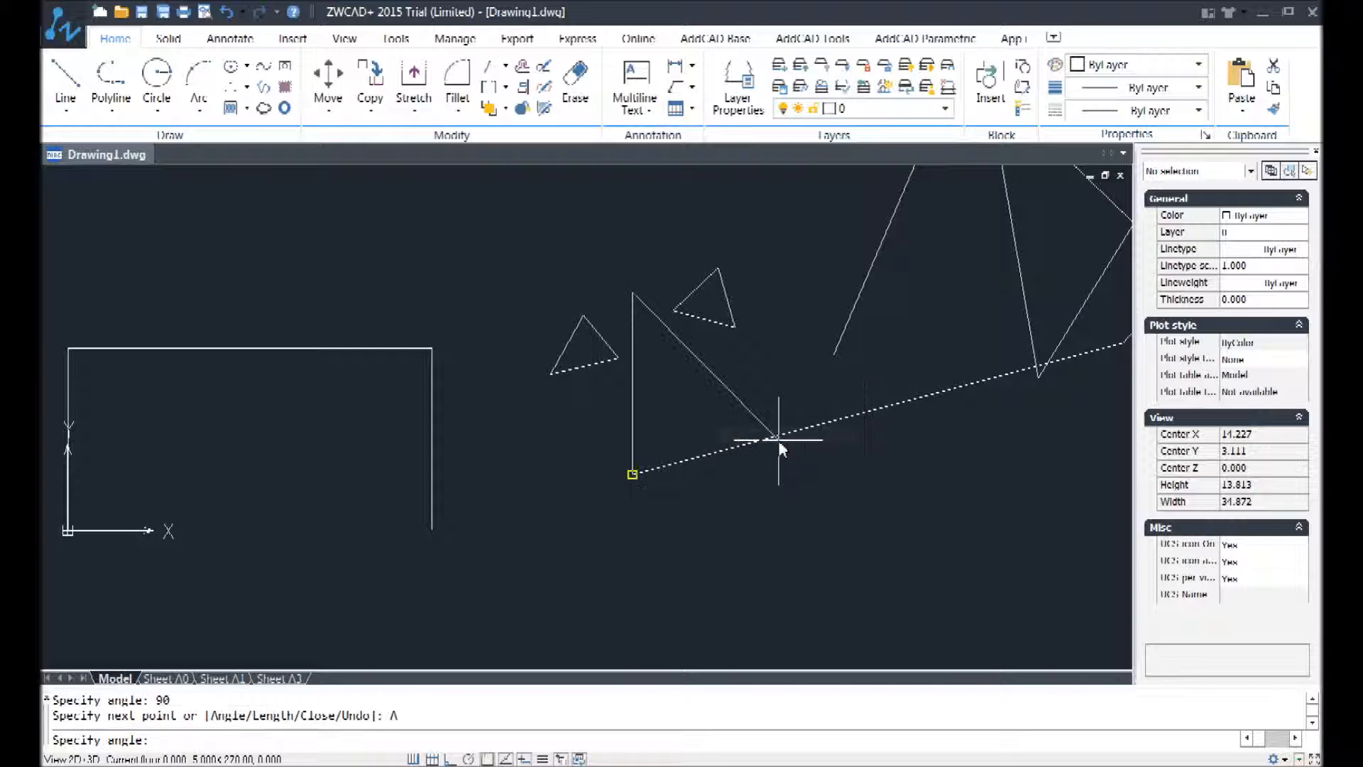
{"action": "scroll", "coordinate": [780, 310], "scroll_direction": "down", "scroll_amount": 4}
{"action": "middle_click_drag", "start_coordinate": [782, 274], "coordinate": [769, 454]}
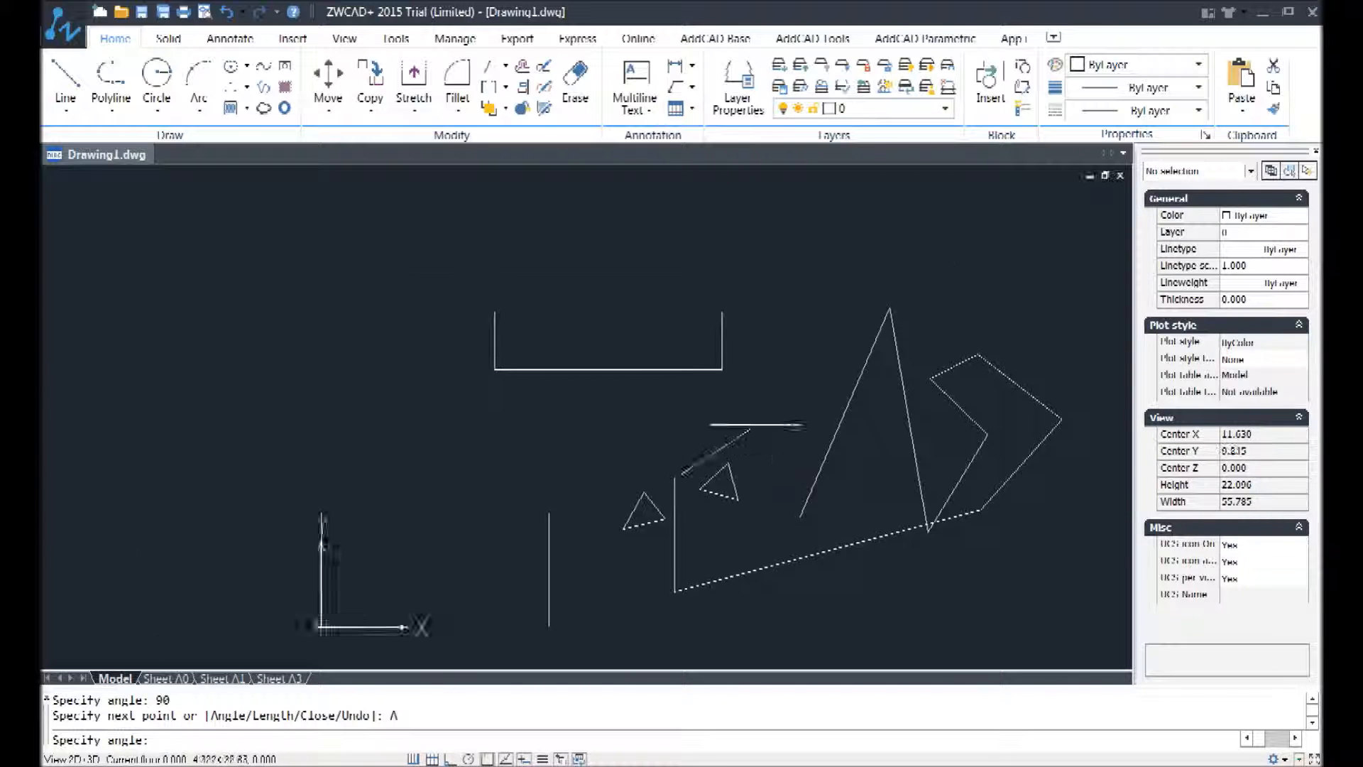
{"action": "scroll", "coordinate": [760, 424], "scroll_direction": "up", "scroll_amount": 3}
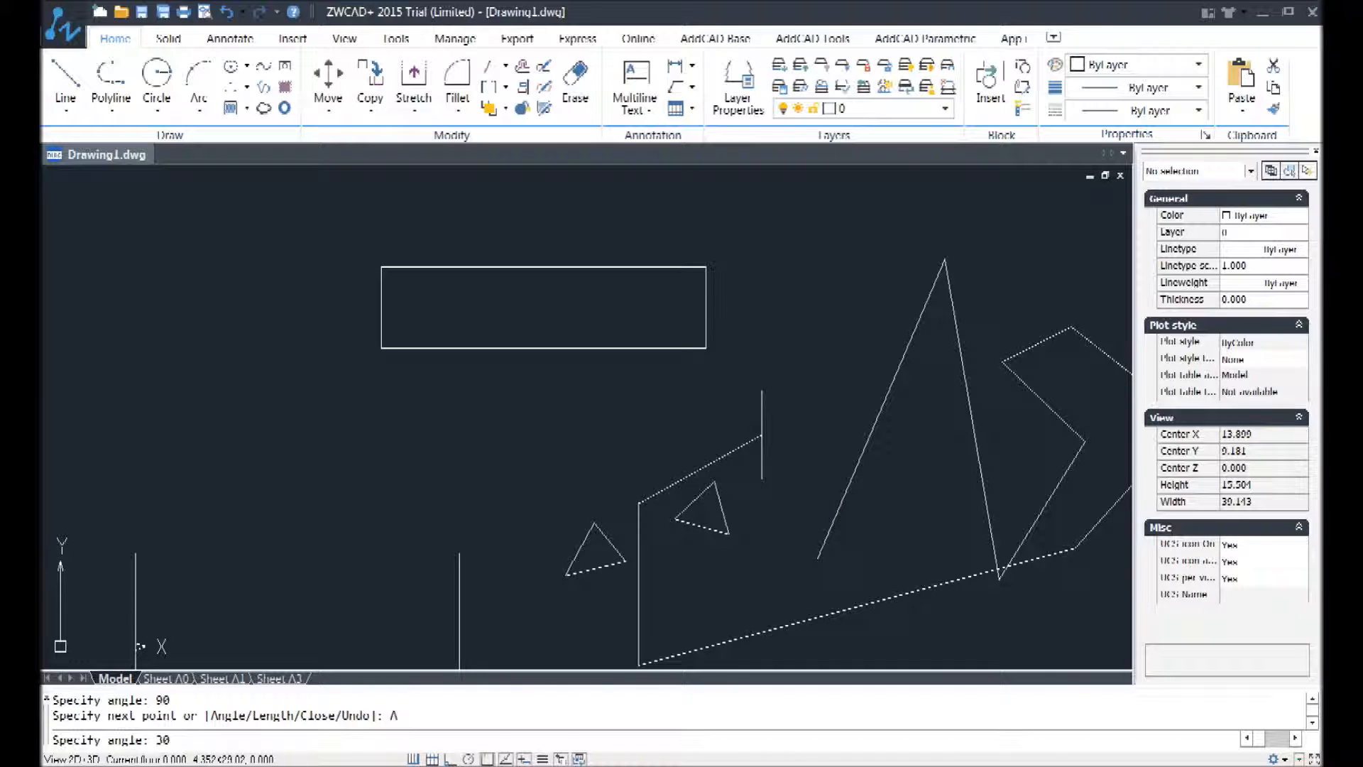
{"action": "key", "text": "Return"}
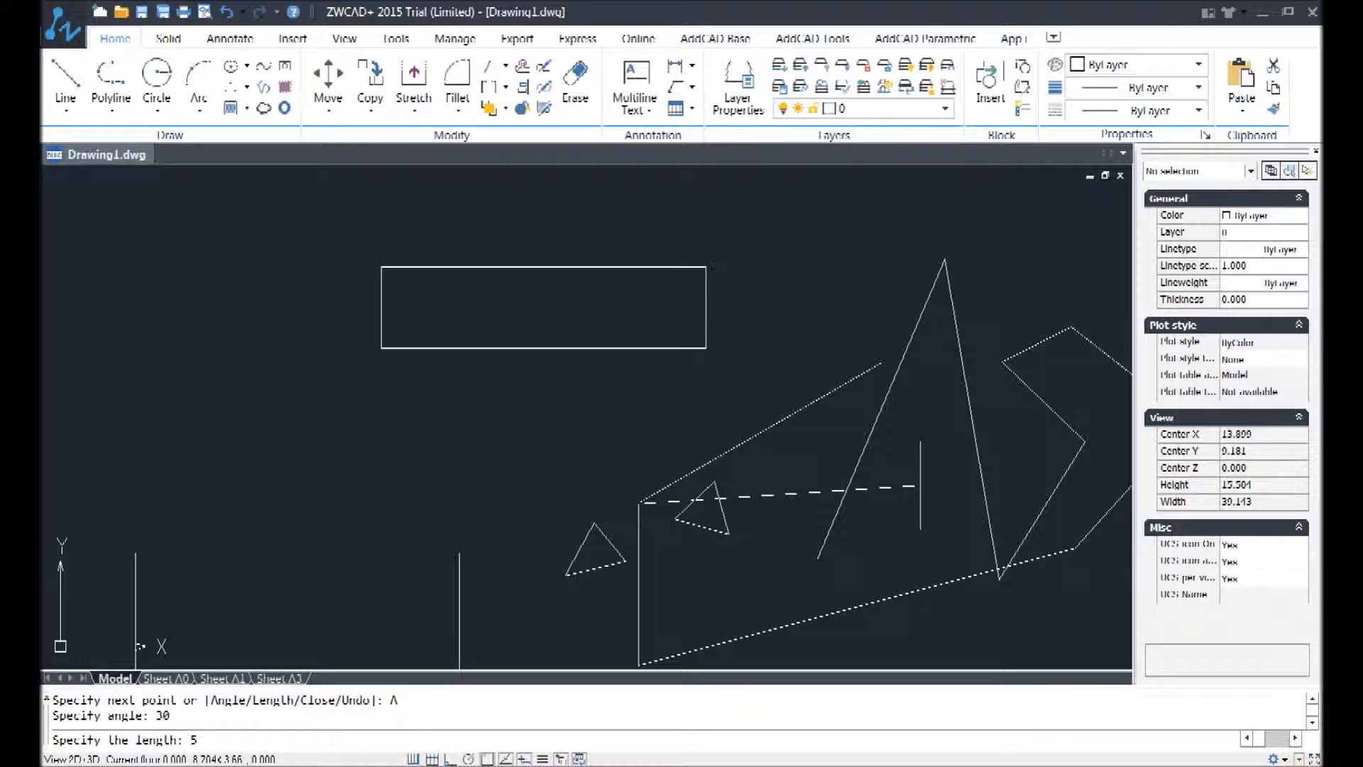
{"action": "key", "text": "Return"}
Step: Undo the last two segments within the Line command, and undo the whole remaining connected line to the right of the triangles
{"action": "scroll", "coordinate": [855, 377], "scroll_direction": "down", "scroll_amount": 4}
{"action": "scroll", "coordinate": [843, 407], "scroll_direction": "up", "scroll_amount": 3}
{"action": "mouse_move", "coordinate": [842, 407]}
{"action": "middle_mouse_down"}
{"action": "mouse_move", "coordinate": [676, 344]}
{"action": "mouse_move", "coordinate": [530, 365]}
{"action": "mouse_move", "coordinate": [447, 397]}
{"action": "middle_mouse_up"}
{"action": "middle_click_drag", "start_coordinate": [499, 334], "coordinate": [554, 394]}
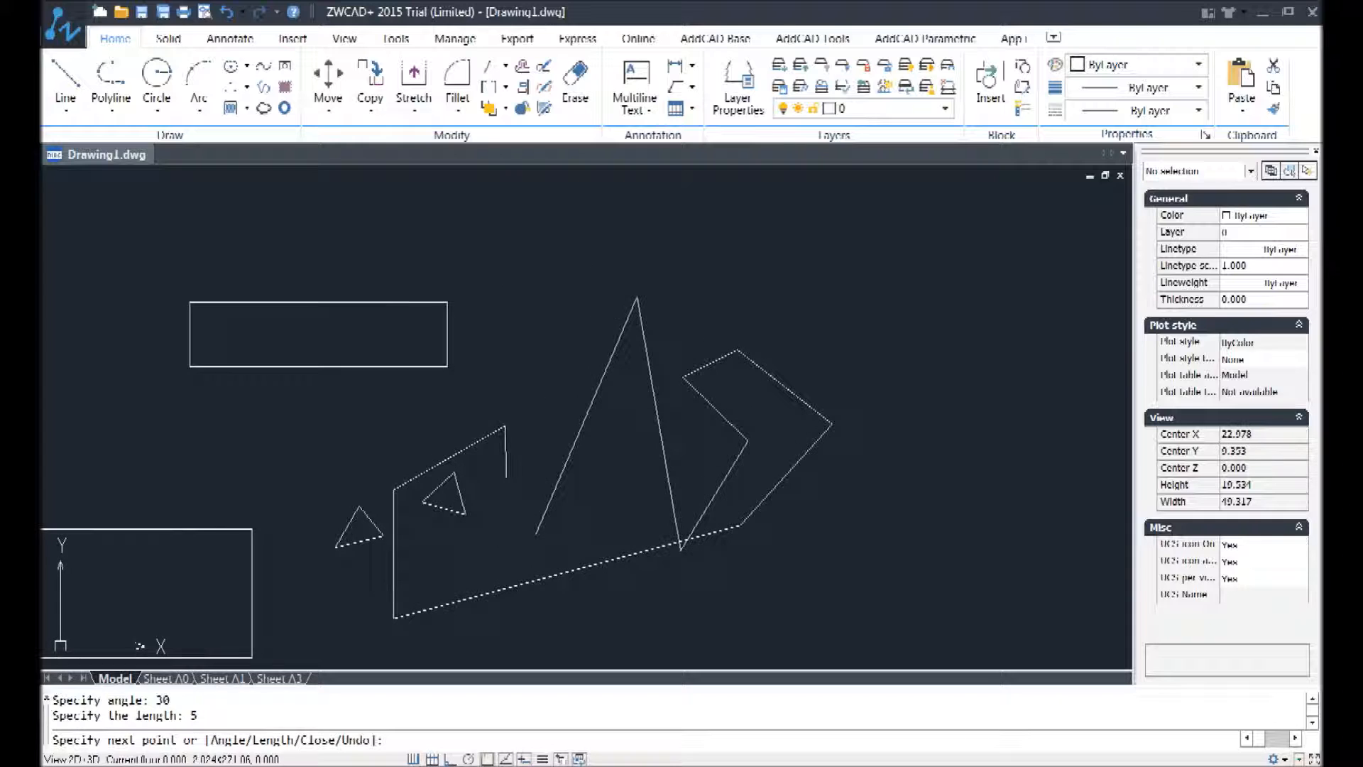
{"action": "right_click", "coordinate": [543, 423]}
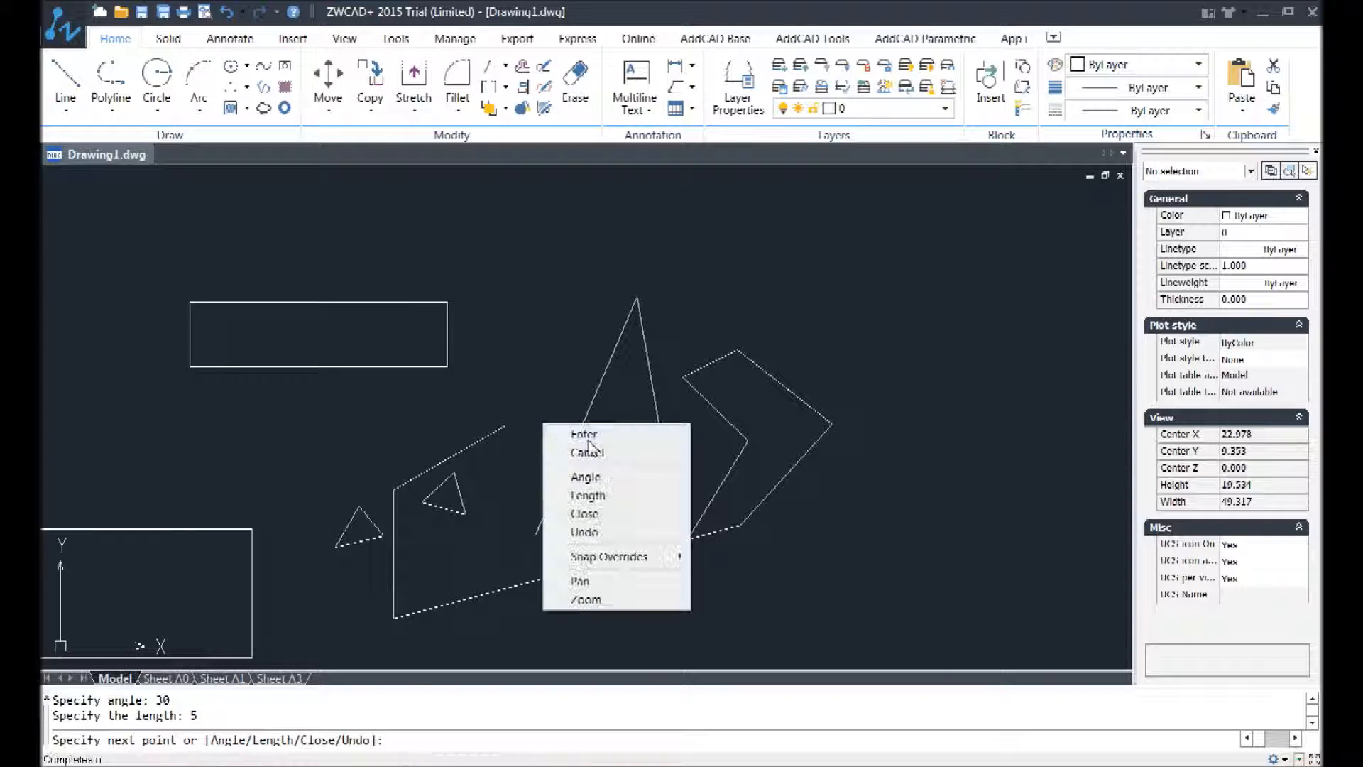
{"action": "left_click", "coordinate": [602, 534]}
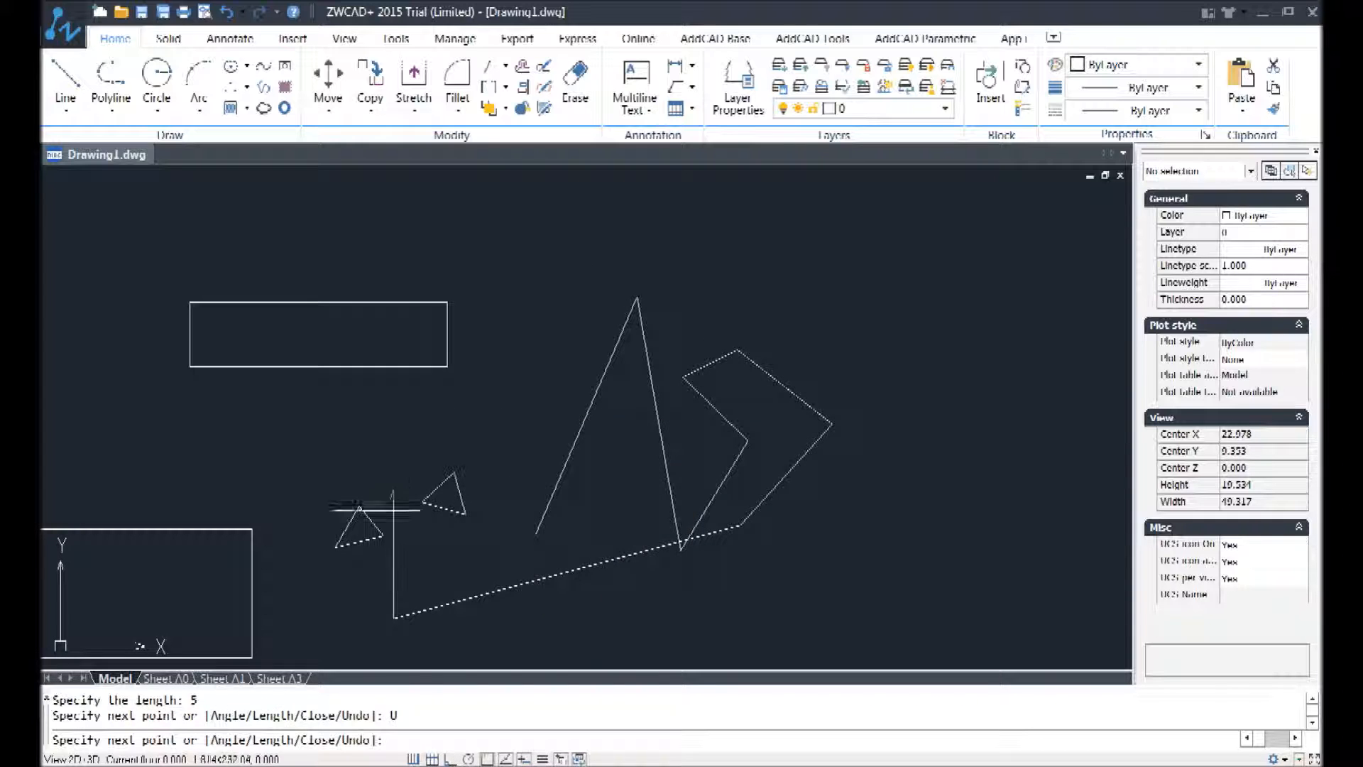
{"action": "right_click", "coordinate": [449, 444]}
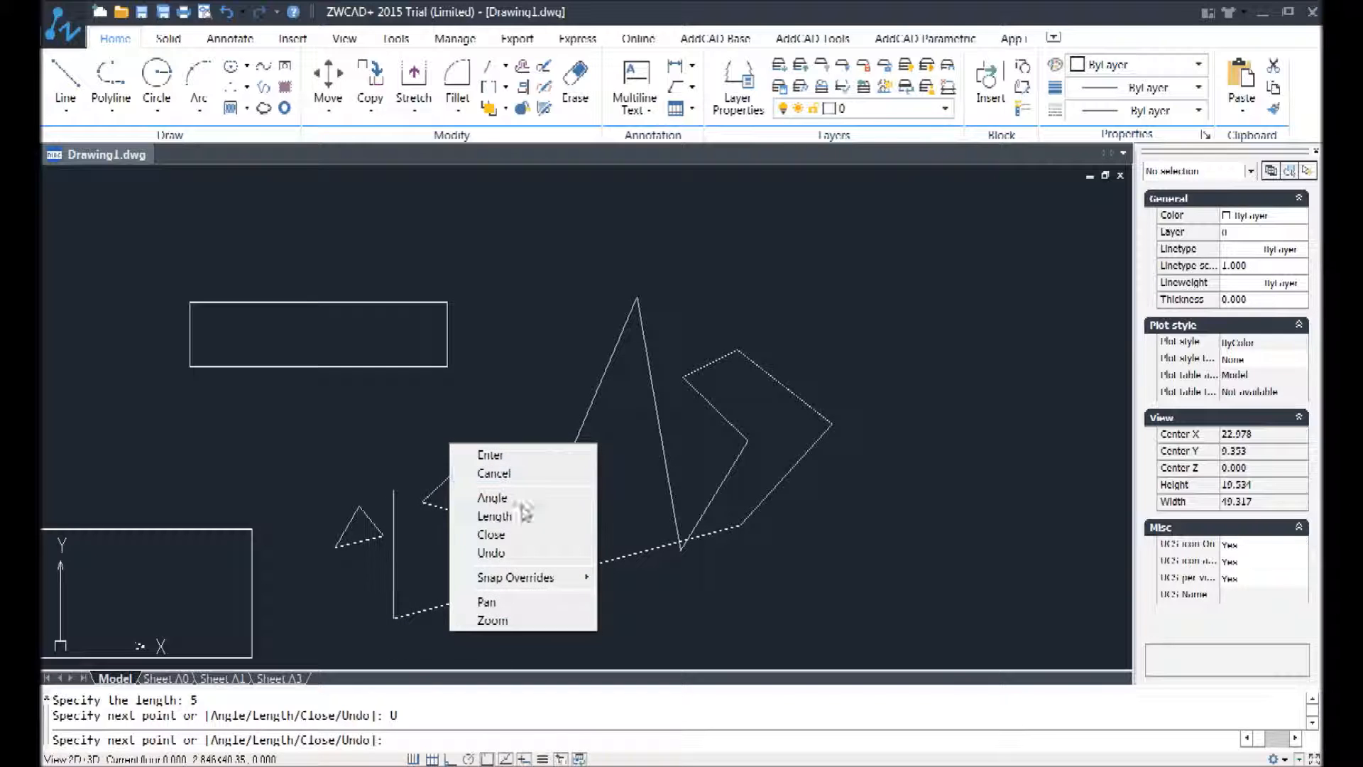
{"action": "left_click", "coordinate": [498, 553]}
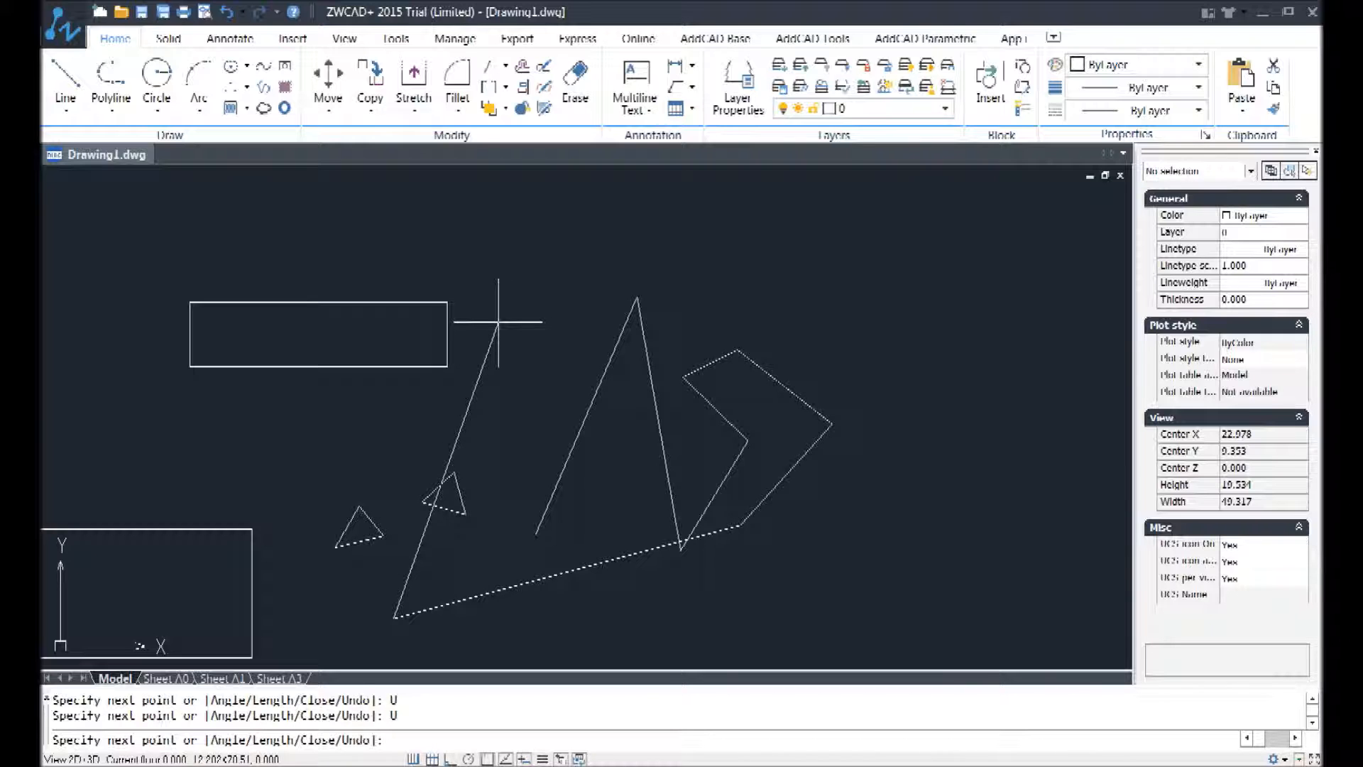
{"action": "left_click", "coordinate": [227, 14]}
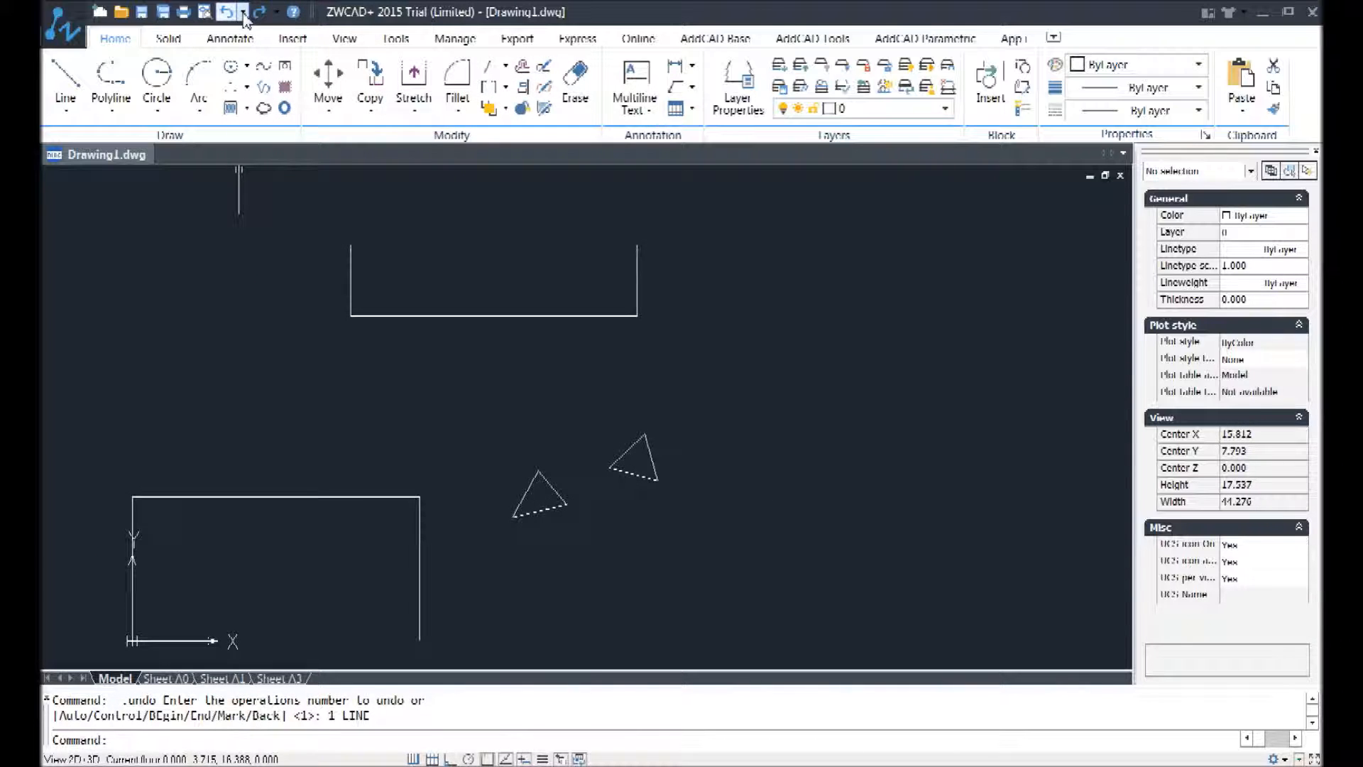
Step: Draw a new freehand zigzag of connected line segments, starting just above the right triangle and extending toward the upper right
{"action": "left_click", "coordinate": [66, 80]}
{"action": "left_click", "coordinate": [626, 387]}
{"action": "left_click", "coordinate": [756, 300]}
{"action": "left_click", "coordinate": [750, 525]}
{"action": "left_click", "coordinate": [977, 483]}
{"action": "left_click", "coordinate": [885, 362]}
{"action": "left_click", "coordinate": [1035, 246]}
Step: Undo the zigzag's latest segments one at a time within the Line command until only the first two remain
{"action": "right_click", "coordinate": [874, 213]}
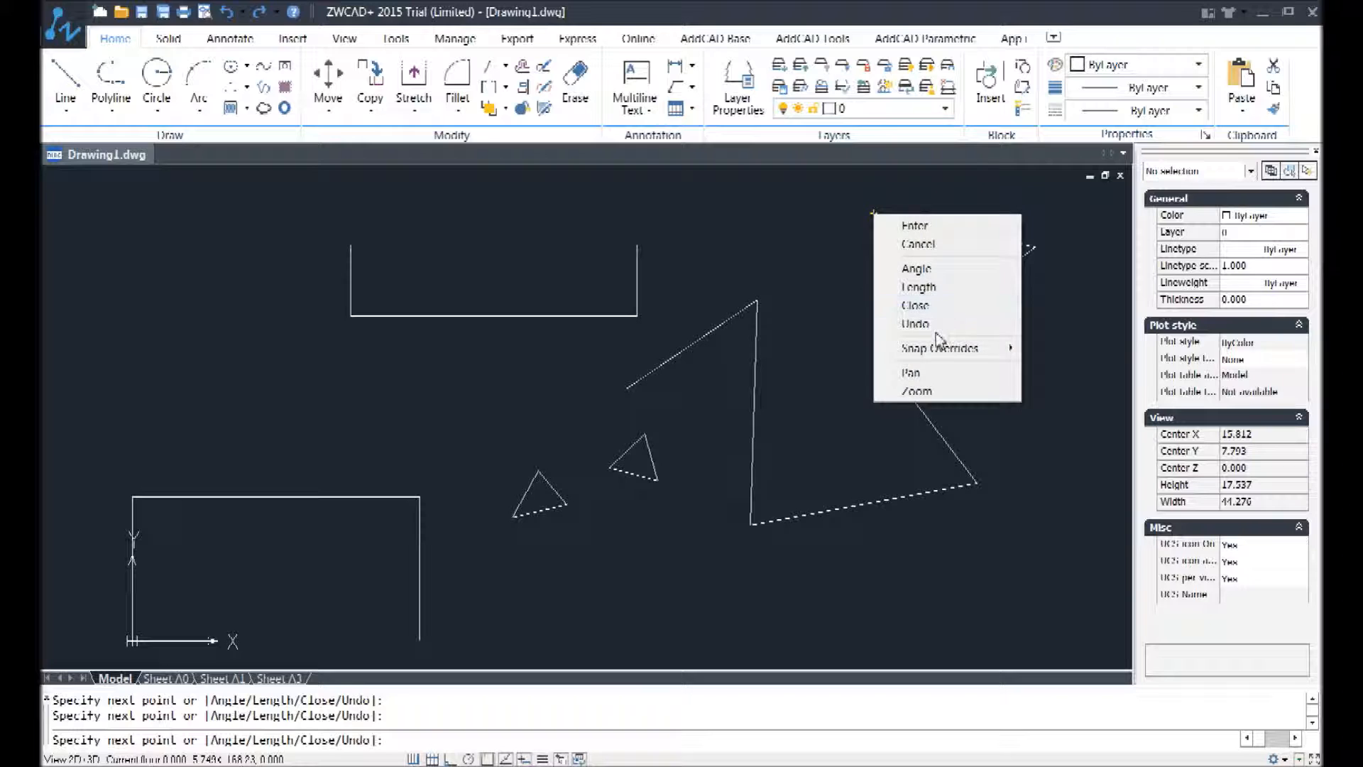
{"action": "left_click", "coordinate": [916, 315]}
{"action": "right_click", "coordinate": [939, 288]}
{"action": "left_click", "coordinate": [980, 393]}
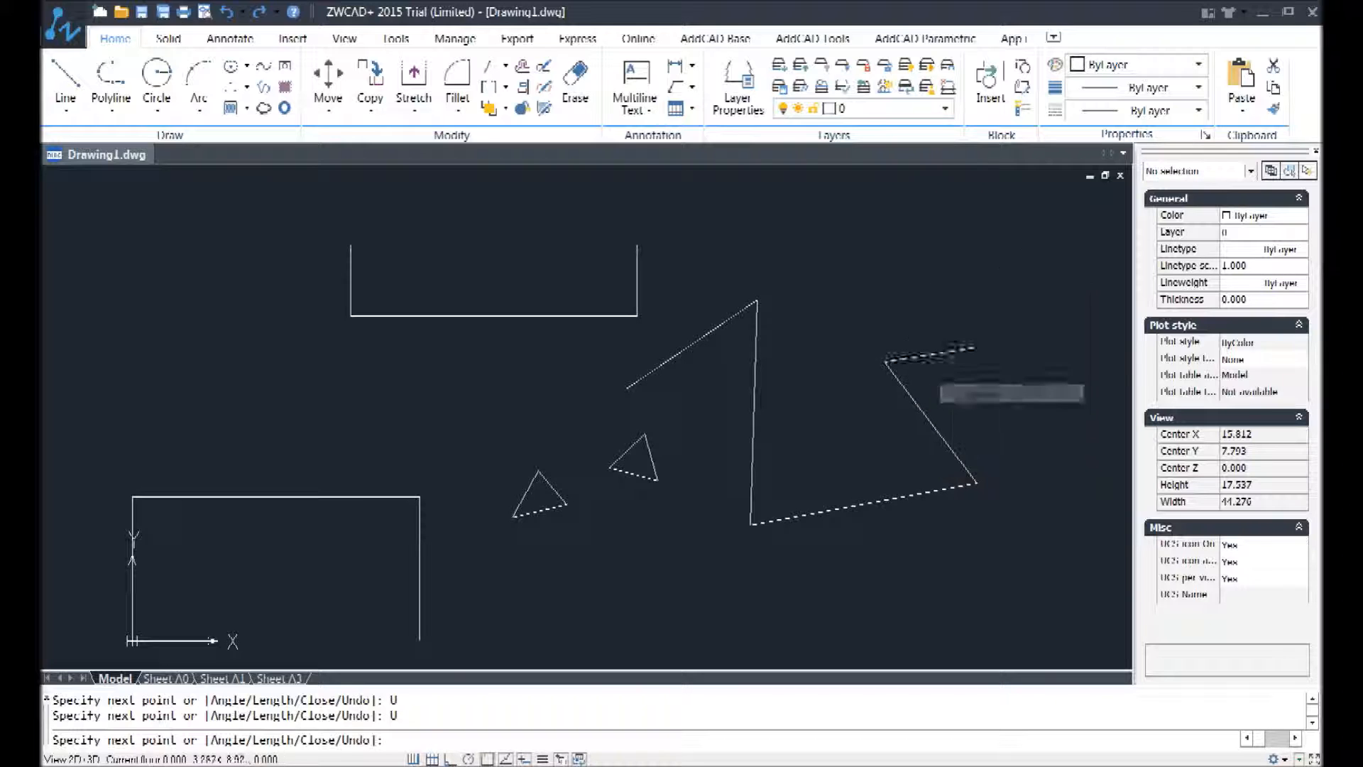
{"action": "right_click", "coordinate": [976, 343]}
{"action": "left_click", "coordinate": [1042, 463]}
{"action": "right_click", "coordinate": [979, 426]}
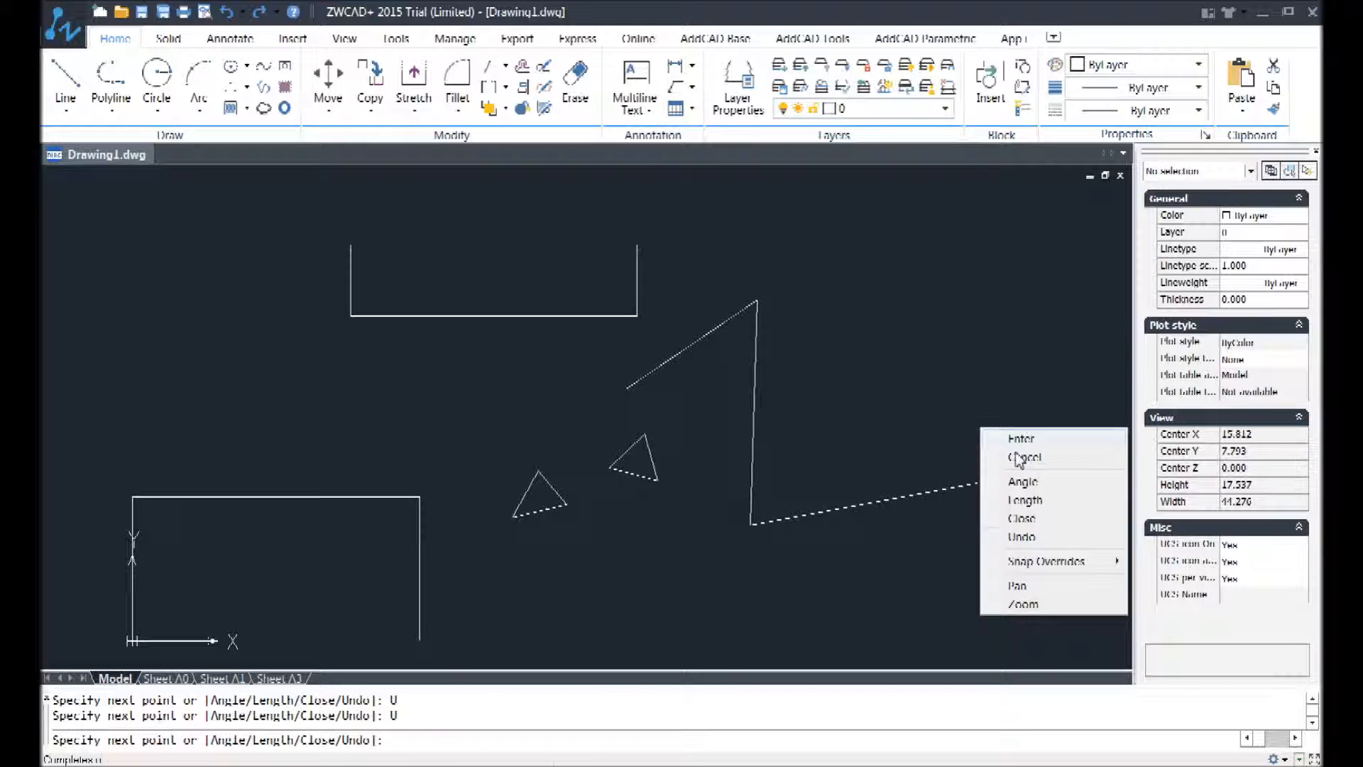
{"action": "left_click", "coordinate": [1037, 536]}
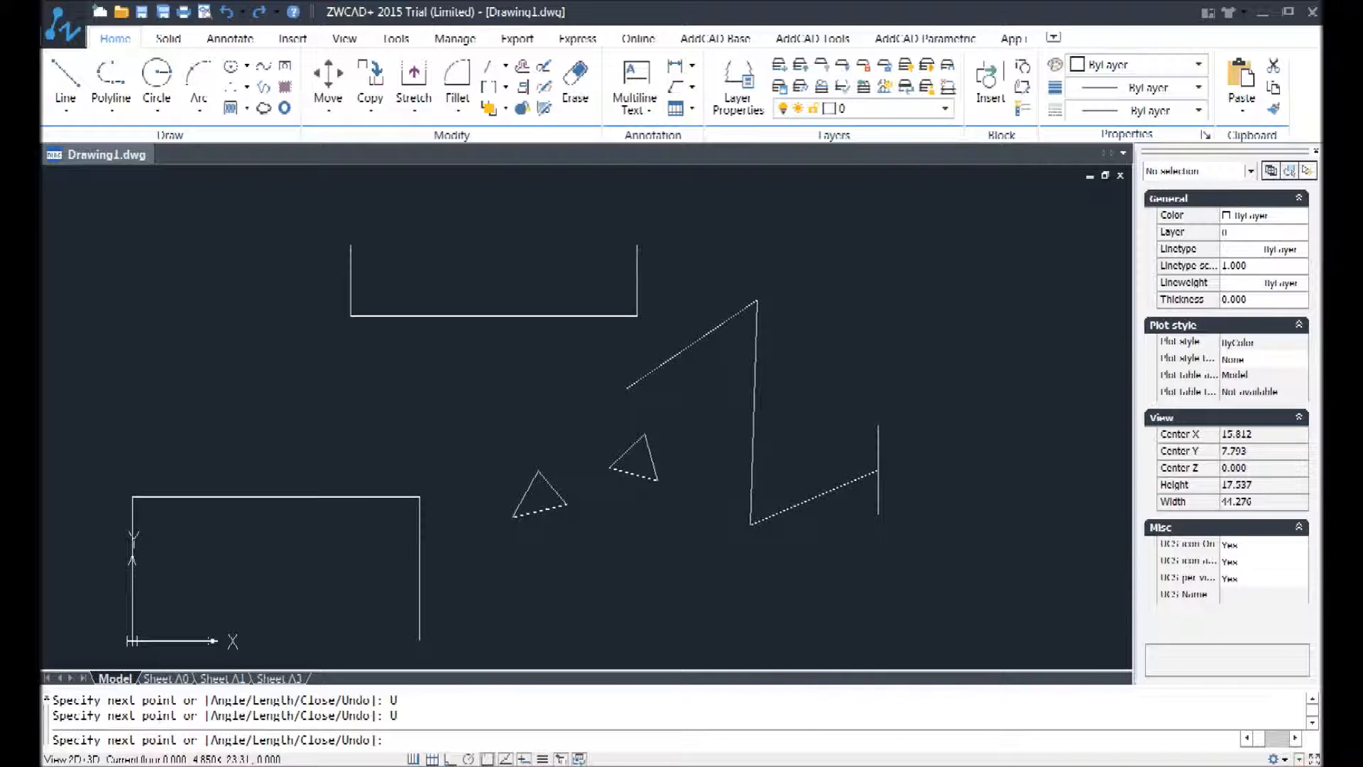
Step: Add a segment using the Angle option with angle 27 and length 10, and close the line back to its starting point
{"action": "right_click", "coordinate": [893, 374]}
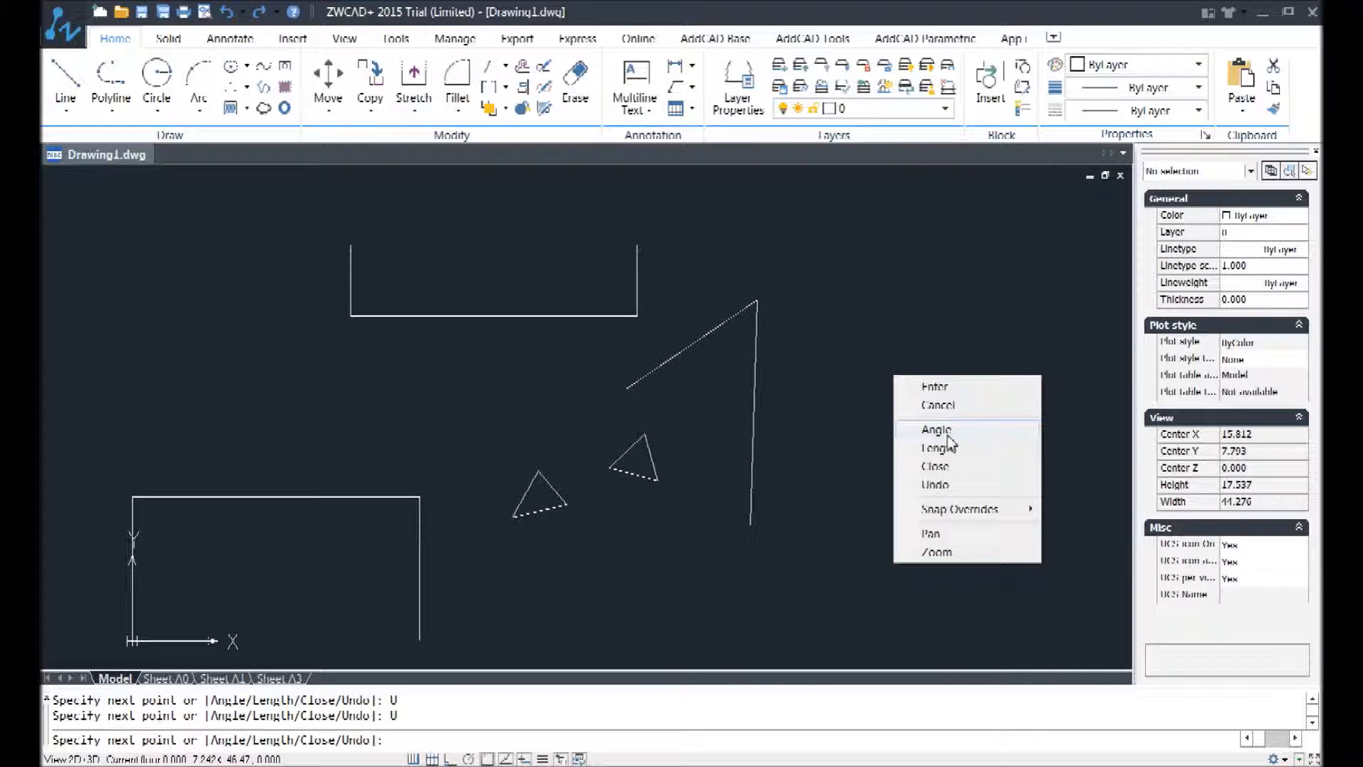
{"action": "left_click", "coordinate": [946, 435]}
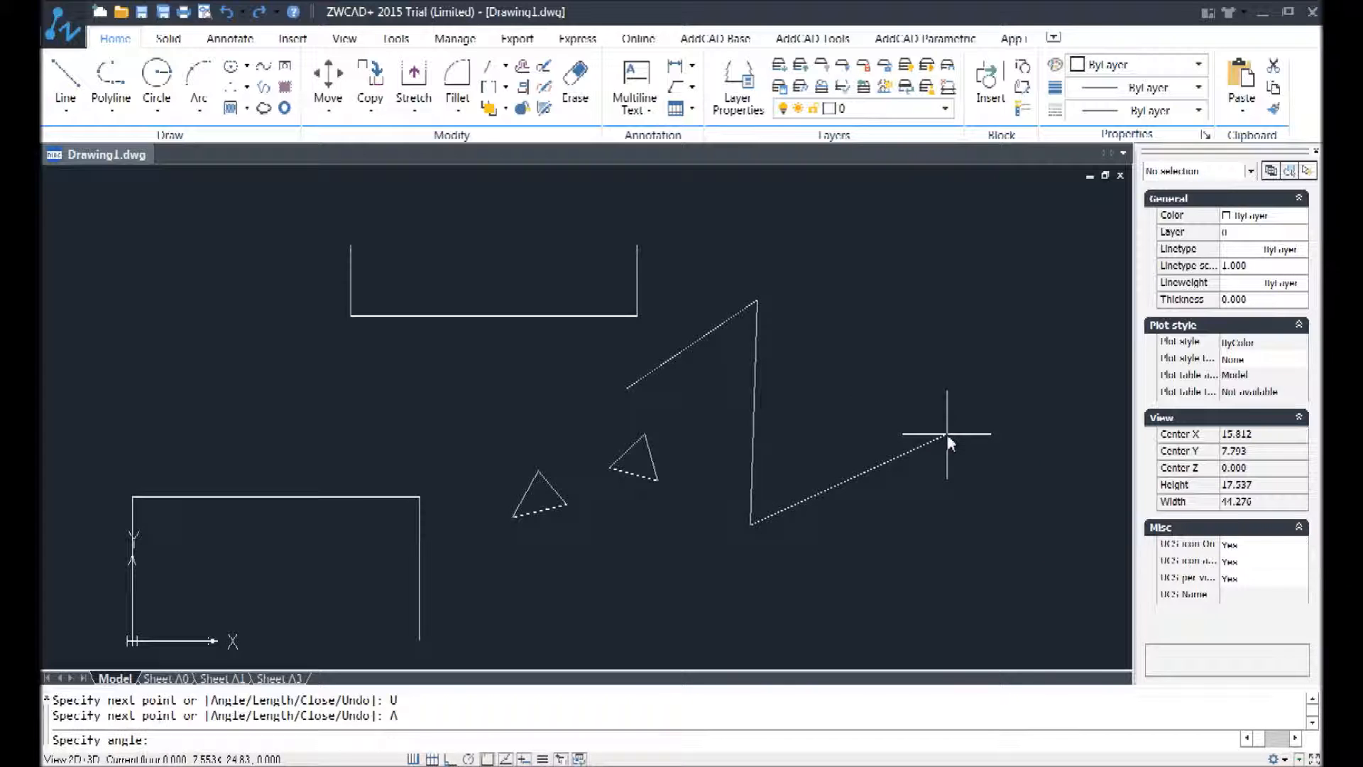
{"action": "type", "text": "27"}
{"action": "key", "text": "Return"}
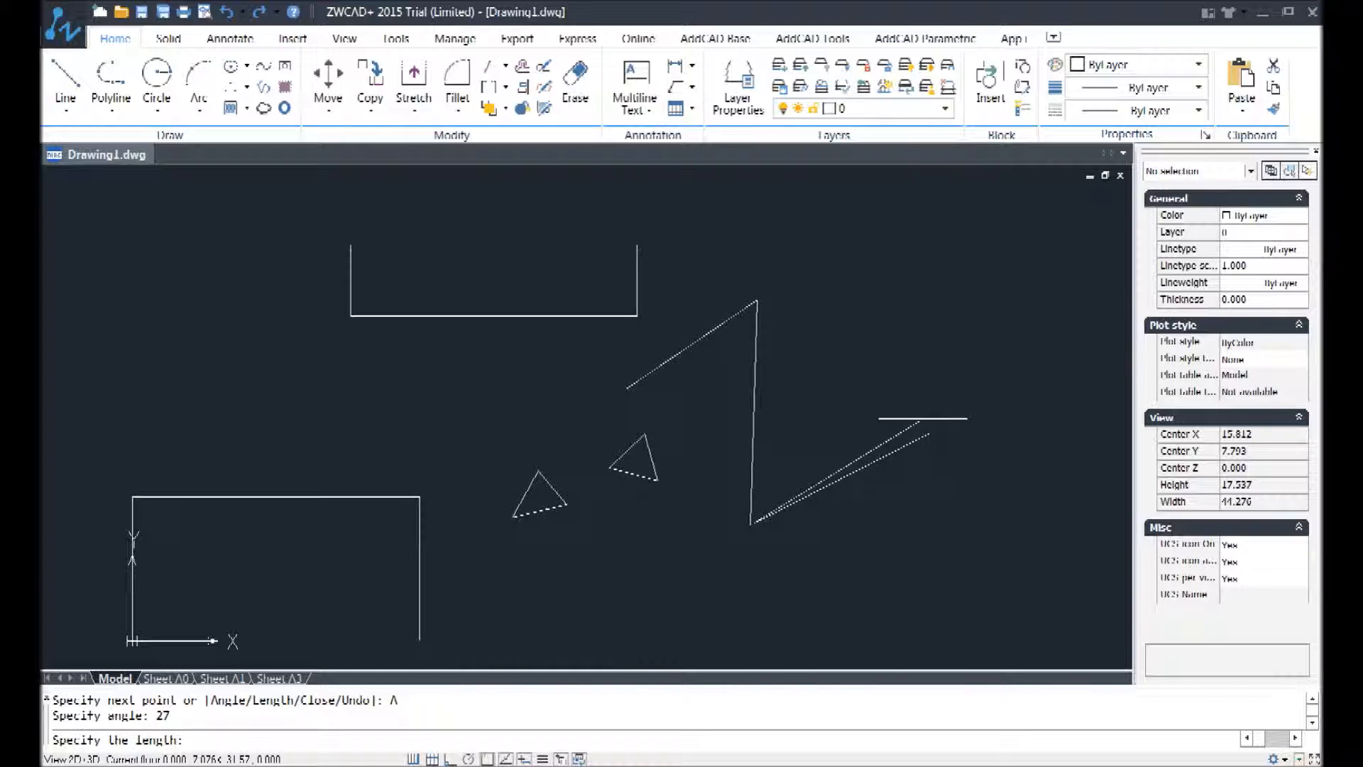
{"action": "type", "text": "10"}
{"action": "key", "text": "Return"}
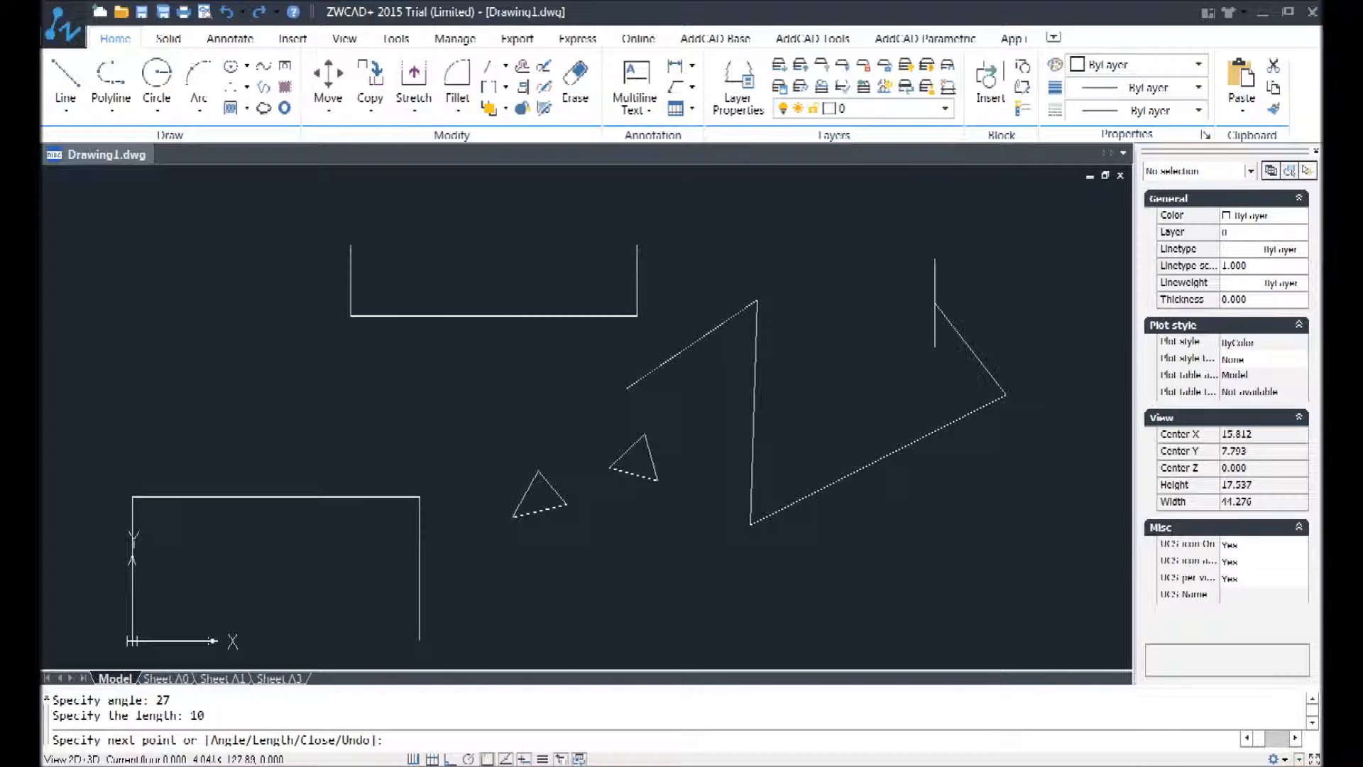
{"action": "right_click", "coordinate": [935, 304]}
{"action": "left_click", "coordinate": [1011, 400]}
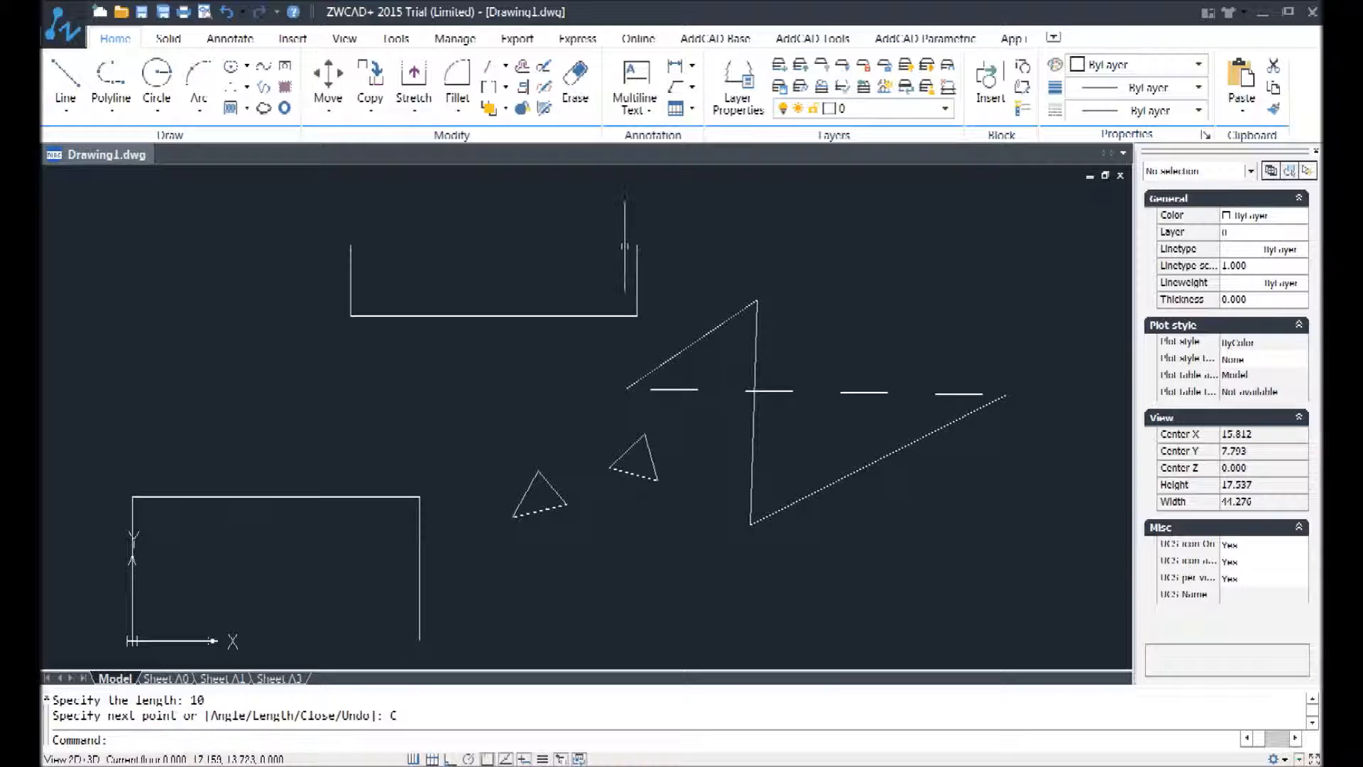